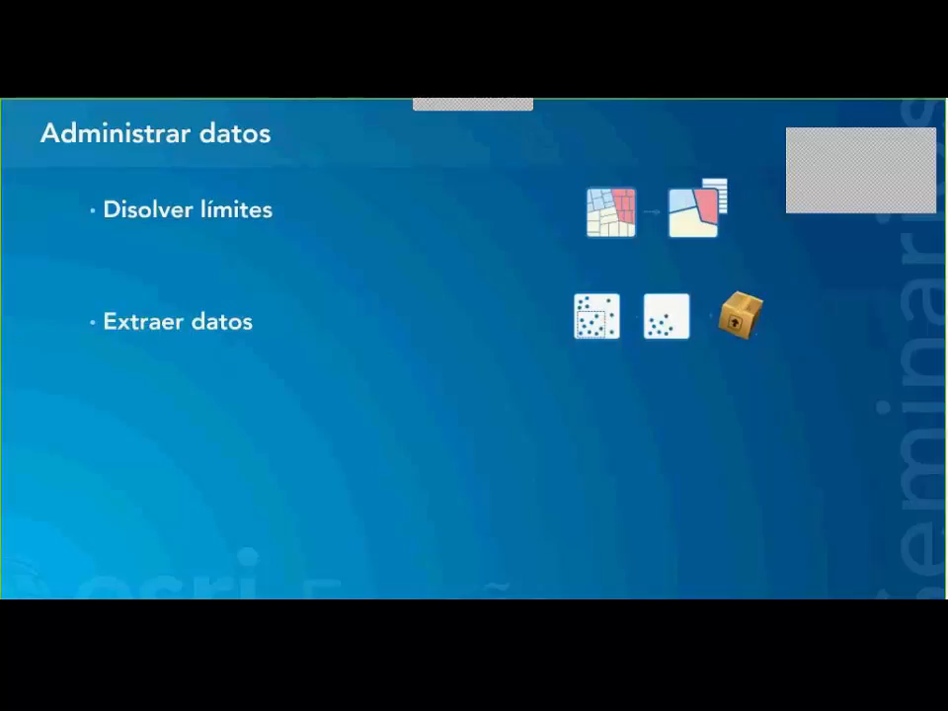
key(Right)
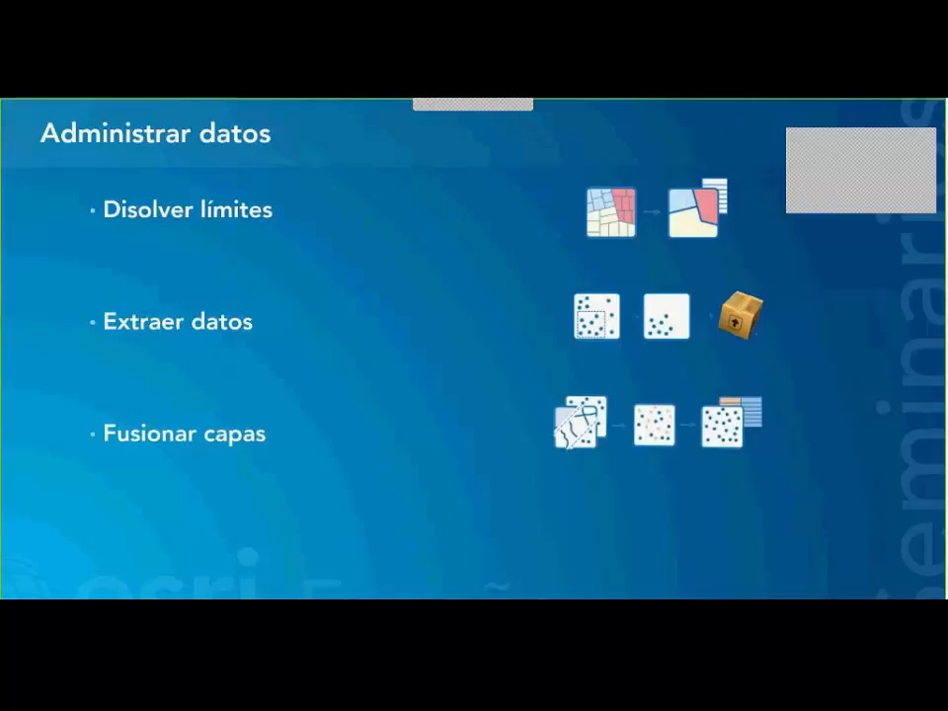
key(Right)
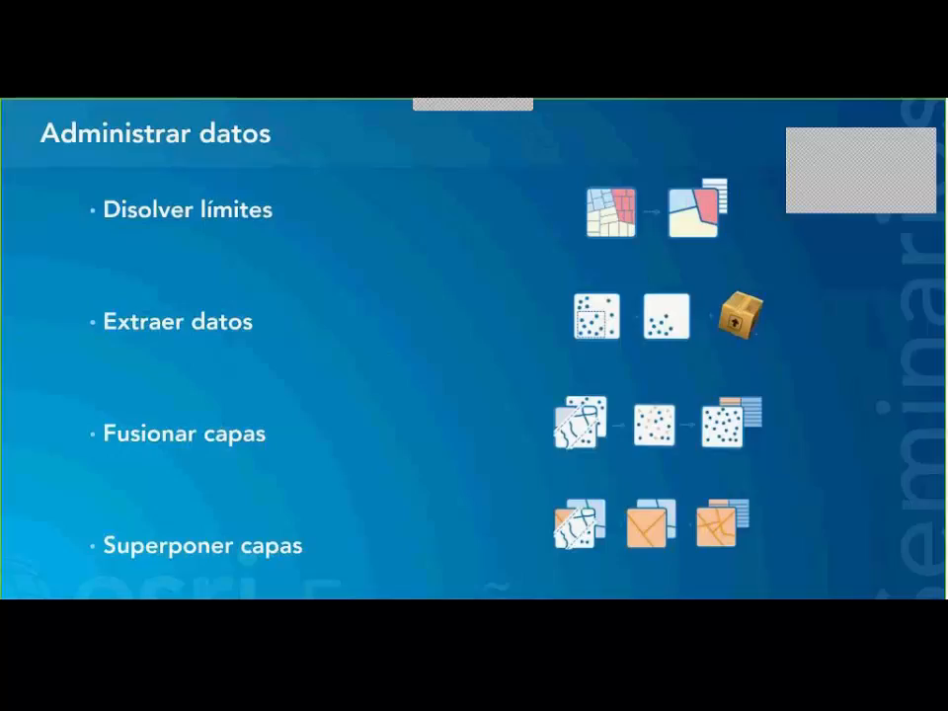
key(Right)
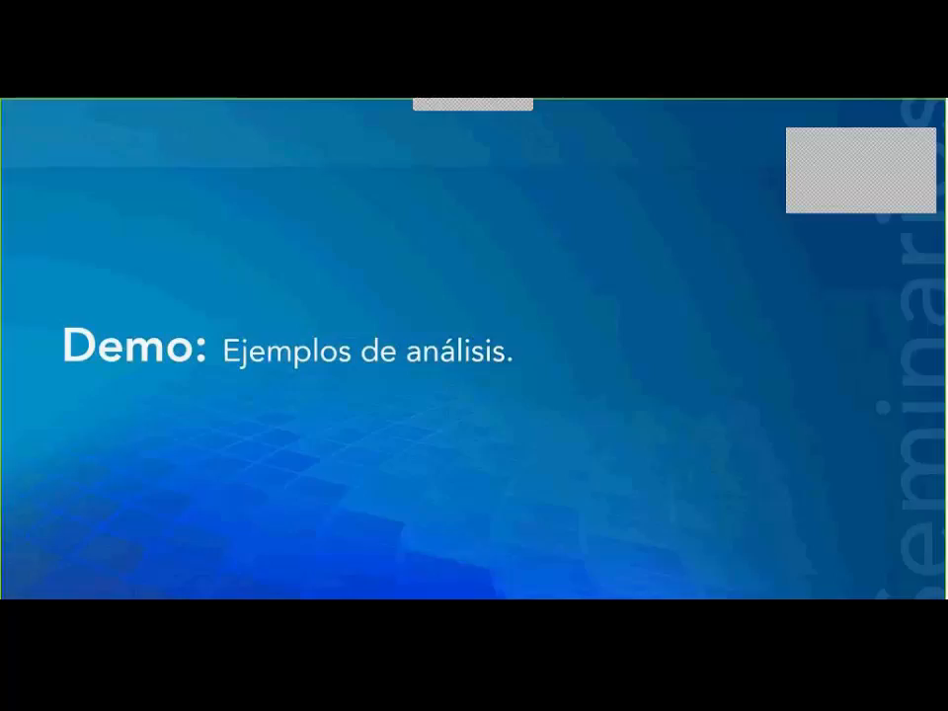
End the slide show, switch to the "Estudio de Mercado - Madrid" web map in the browser and view one customer point's details.
key(Escape)
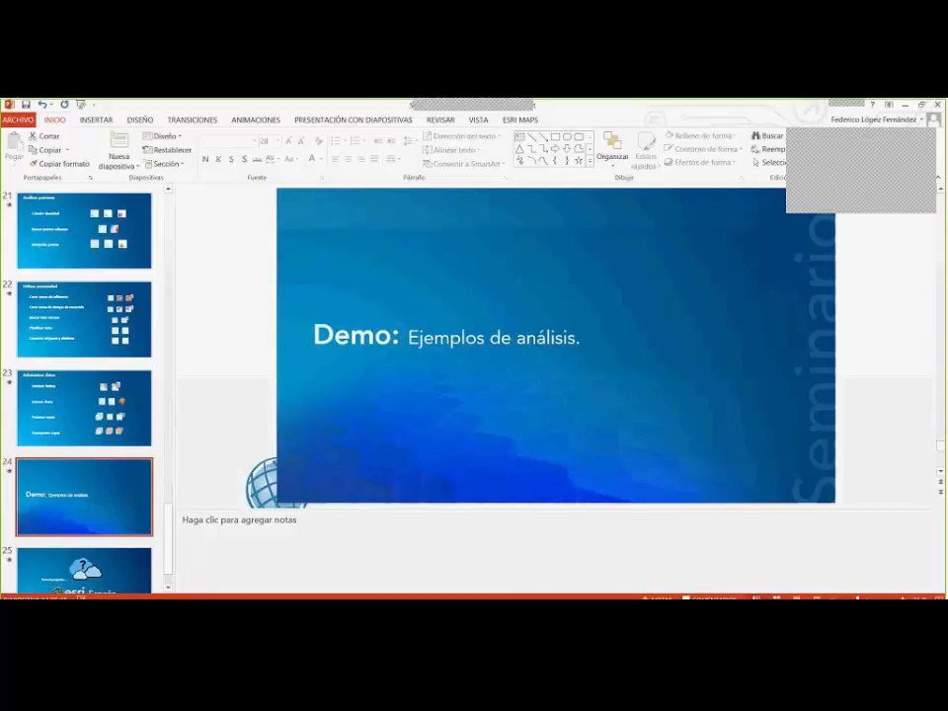
key(alt+Tab)
click(310, 103)
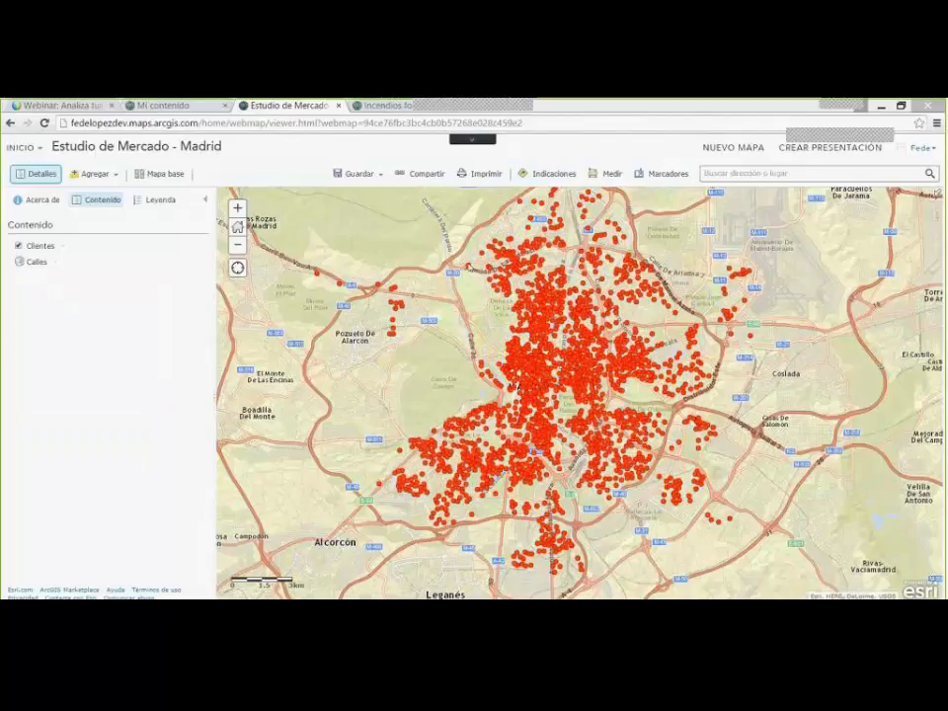
click(469, 267)
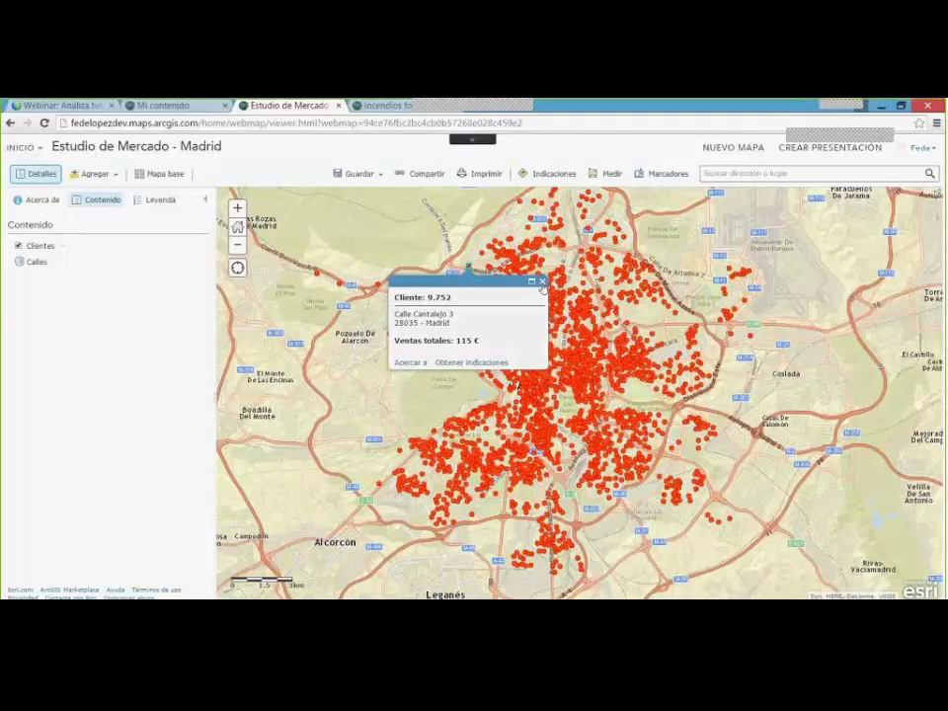
click(407, 215)
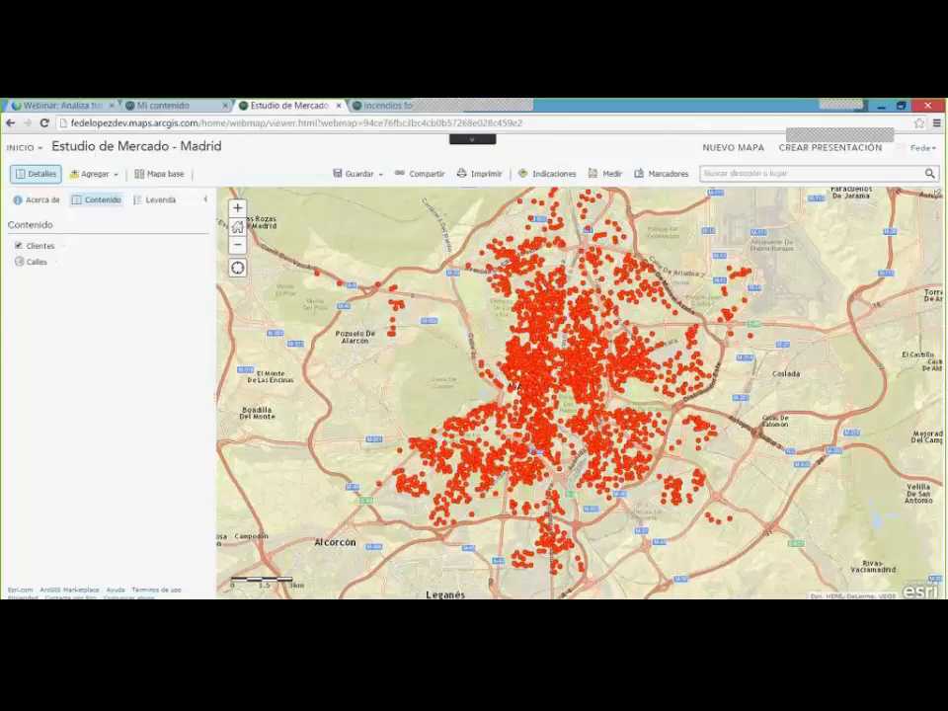
Review the store records in the Establecimientos spreadsheet from the DEMO folder and close it.
mouse_move(121, 598)
click(119, 557)
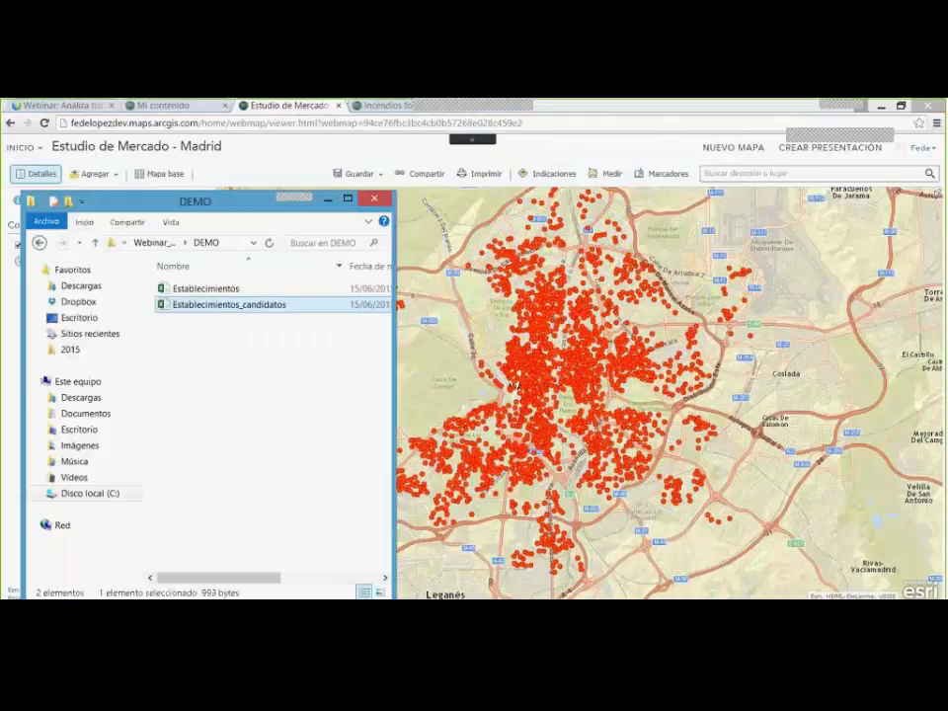
double_click(216, 289)
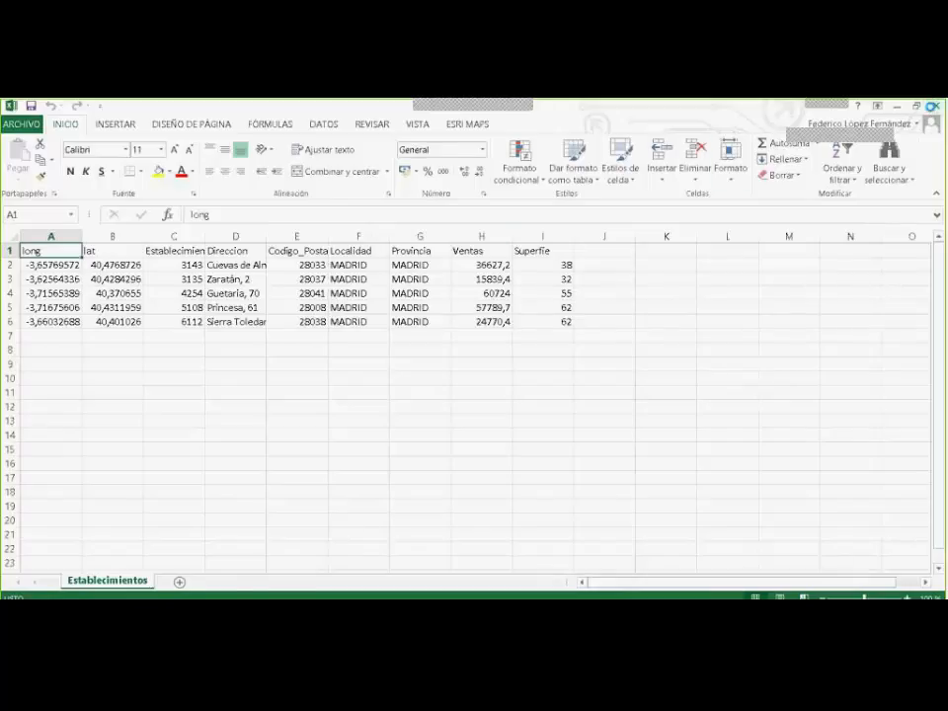
click(931, 106)
Add the Establecimientos file from the DEMO folder to the map and style it with "Mostrar solo ubicación".
drag(233, 288, 714, 309)
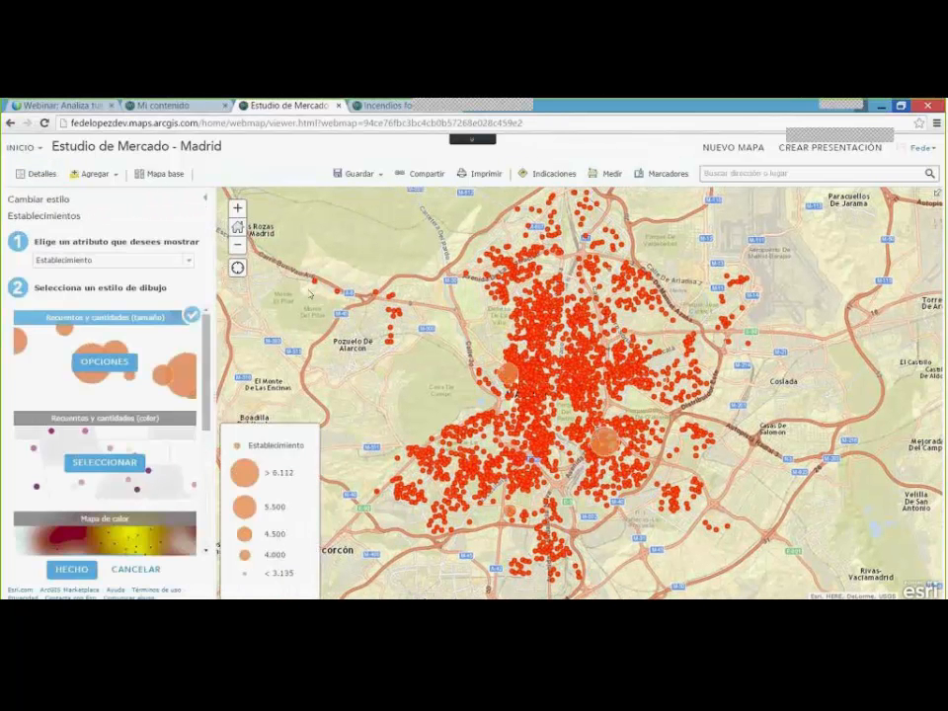
click(176, 261)
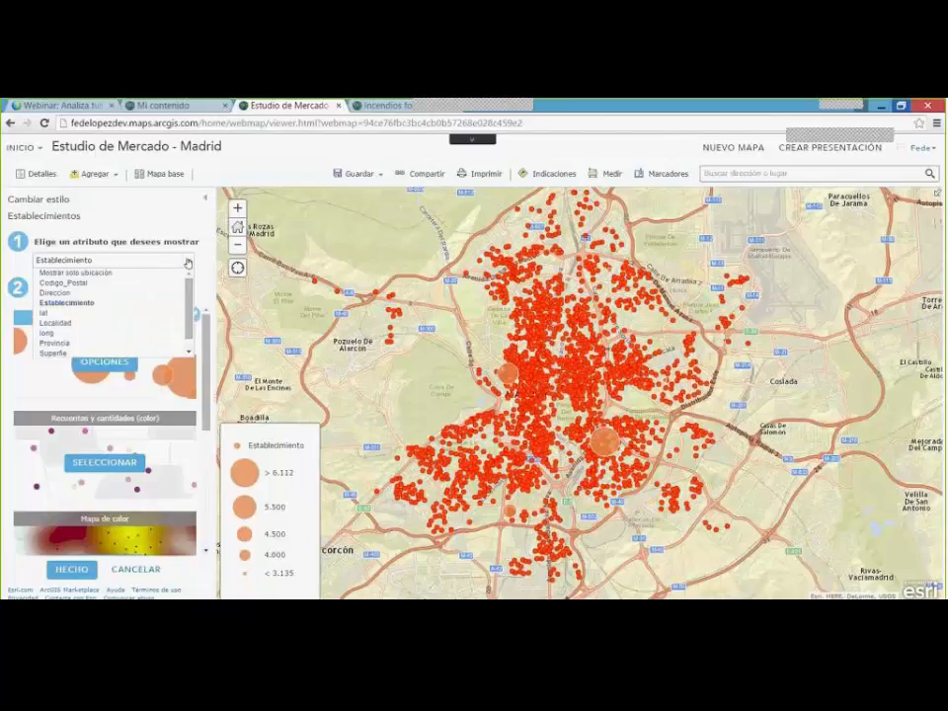
click(95, 272)
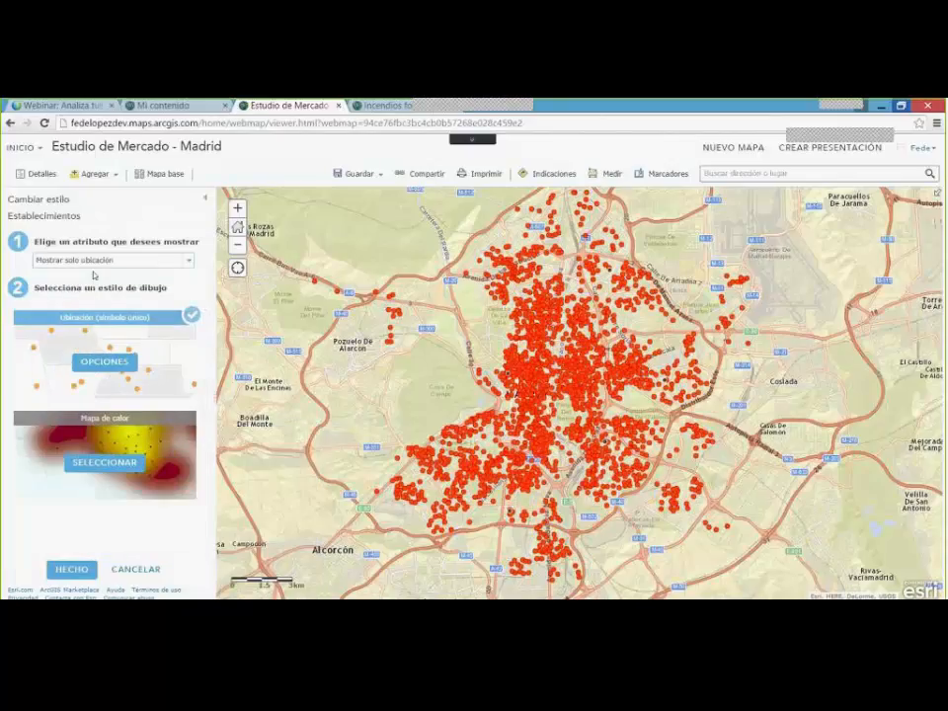
Change the Establecimientos symbol to the purple round pin at 35 px and apply the layer style.
click(104, 361)
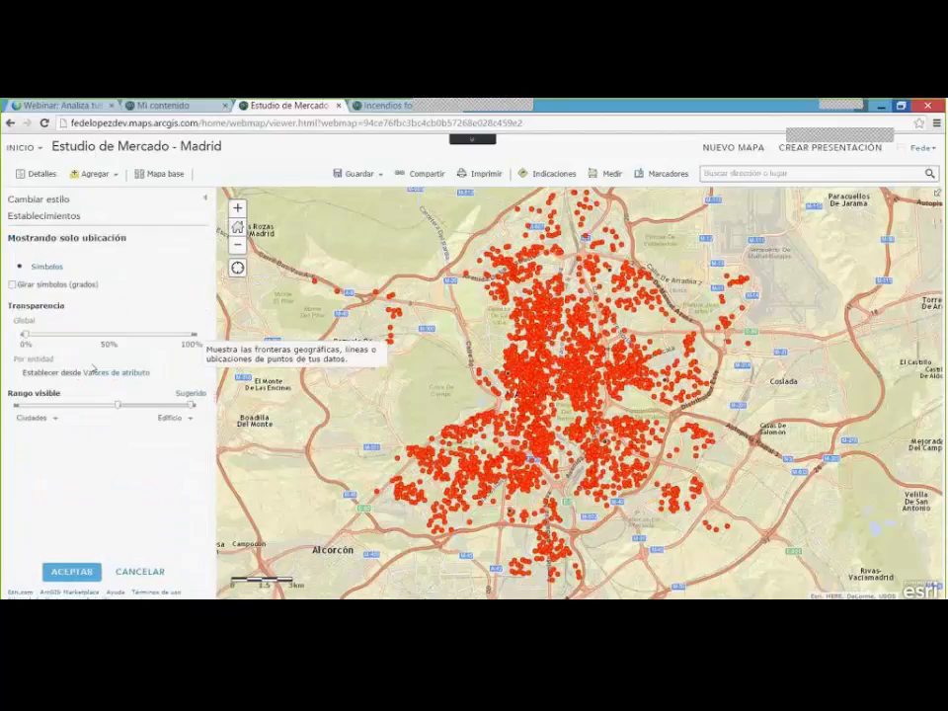
click(53, 271)
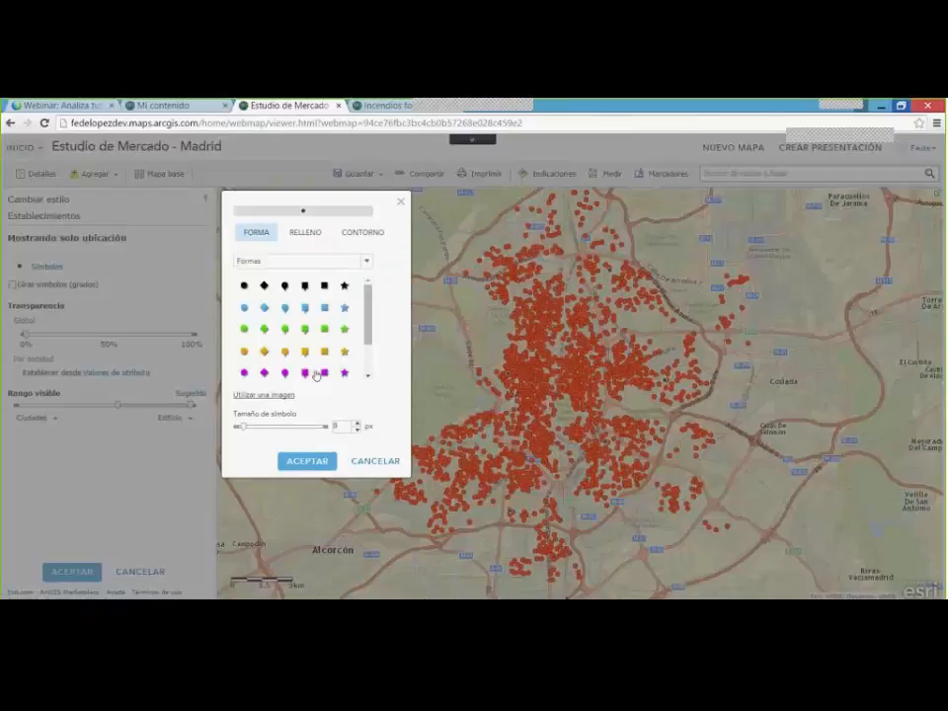
click(285, 372)
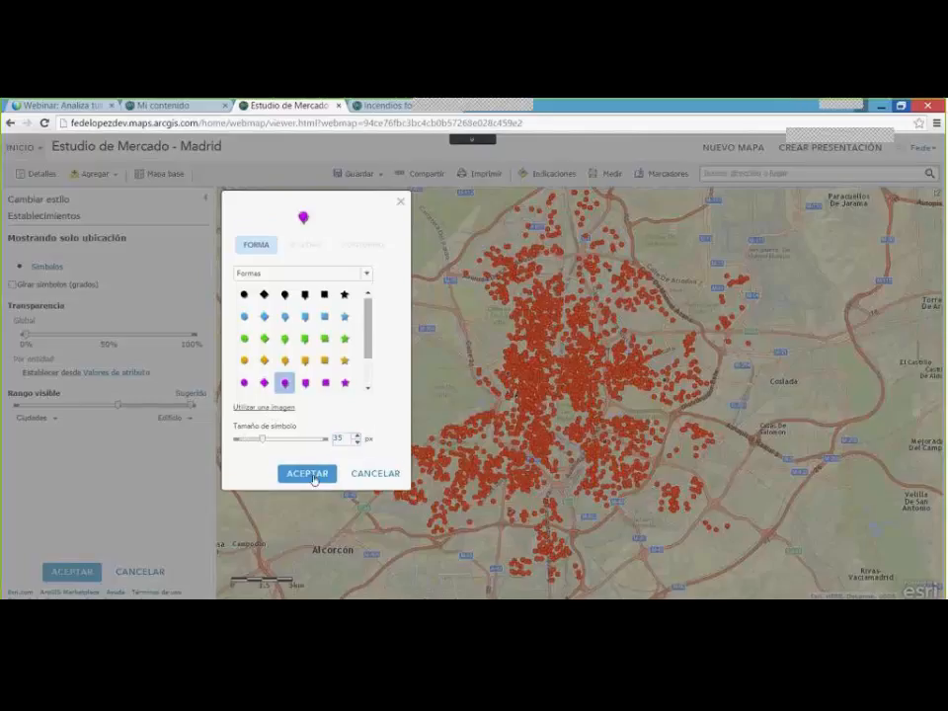
click(311, 476)
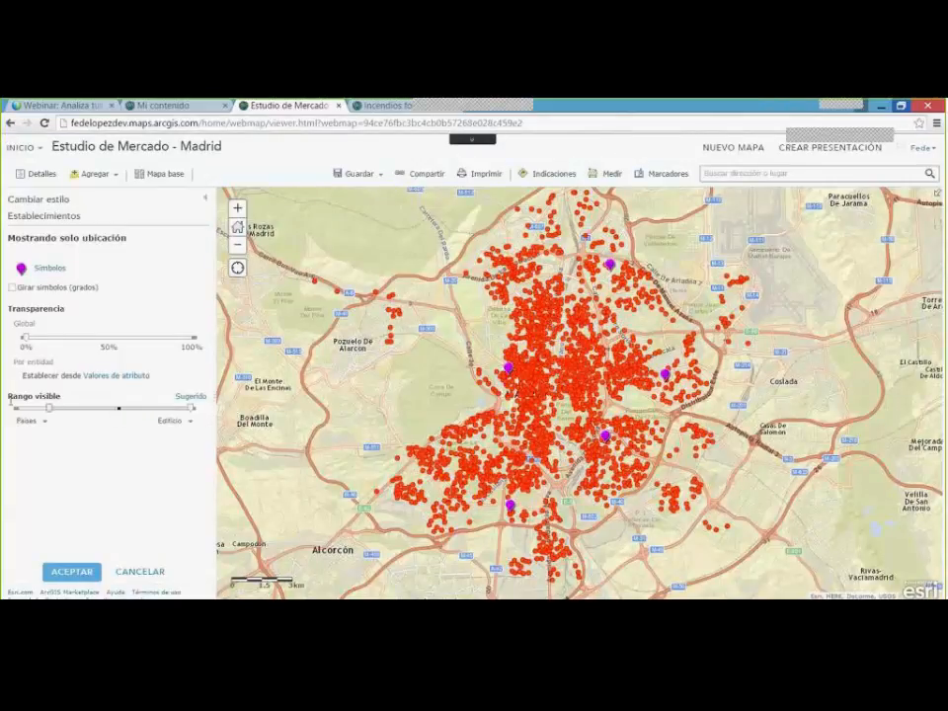
click(72, 569)
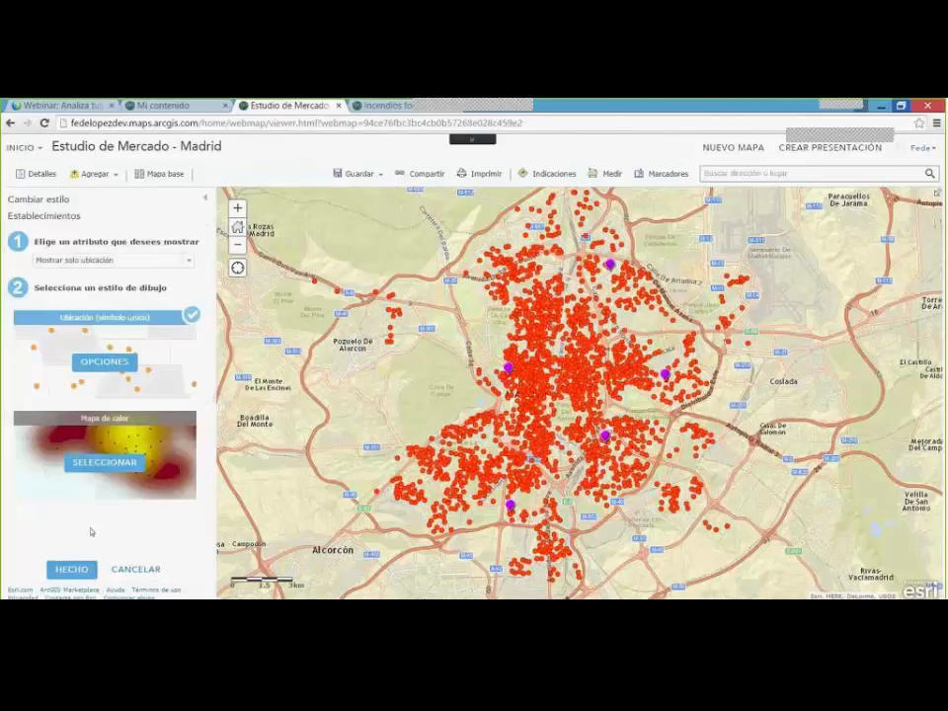
click(71, 569)
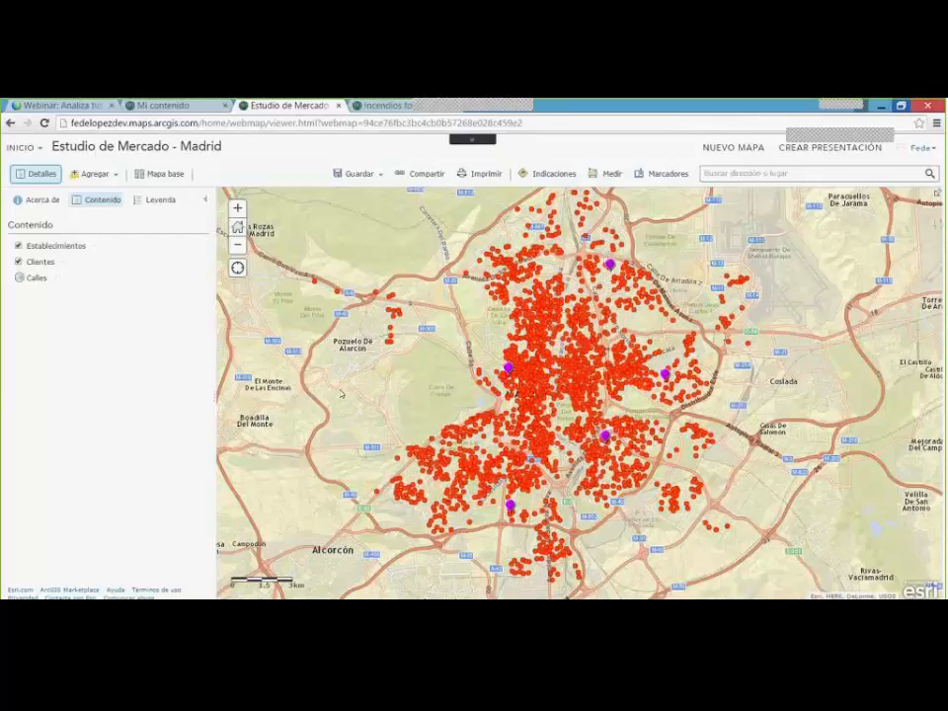
Hide the Clientes layer on the map.
click(18, 262)
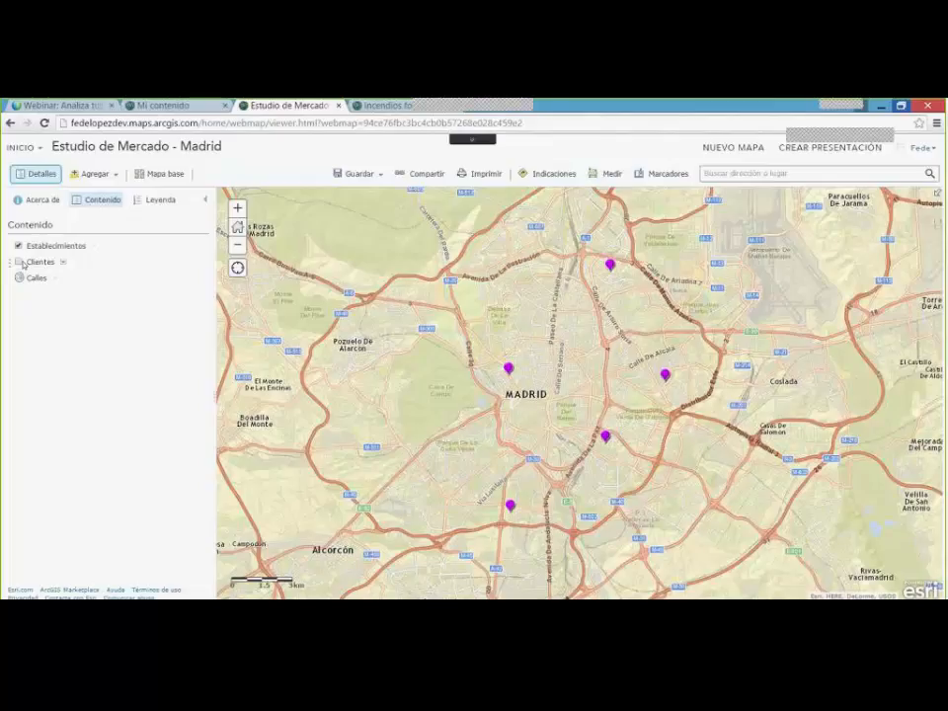
click(94, 248)
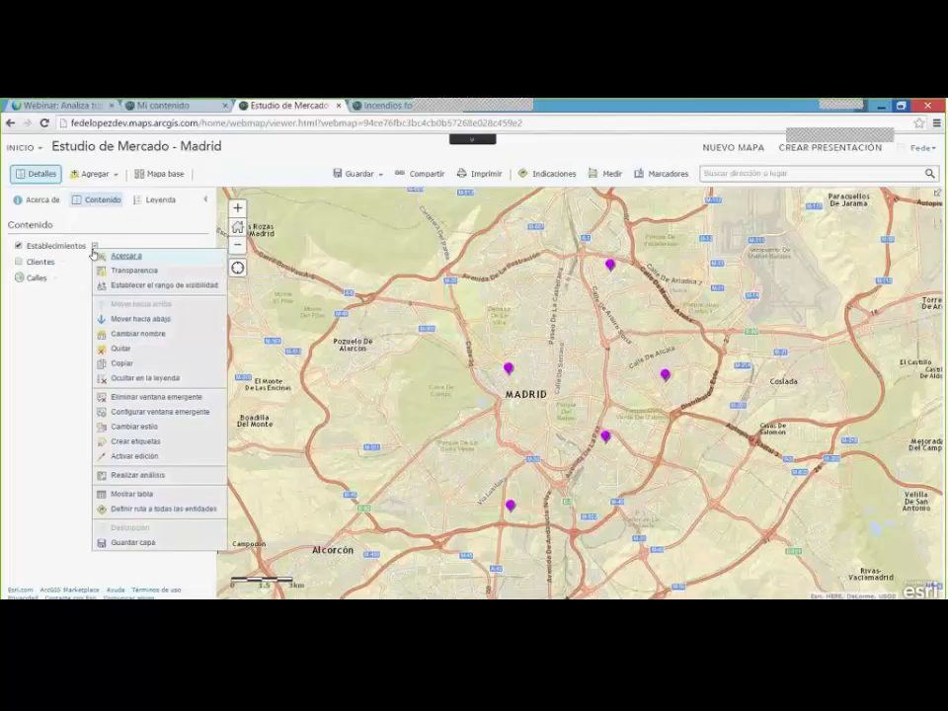
click(53, 407)
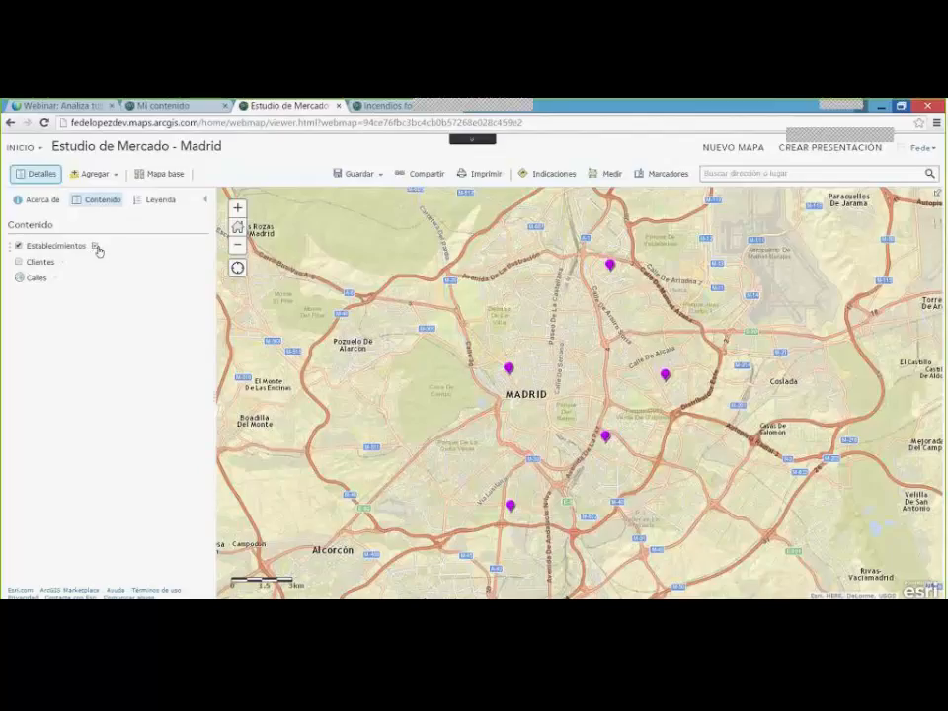
Set up a "Crear zonas de influencia" analysis on the Establecimientos layer with a distance of 3 kilometres.
click(98, 248)
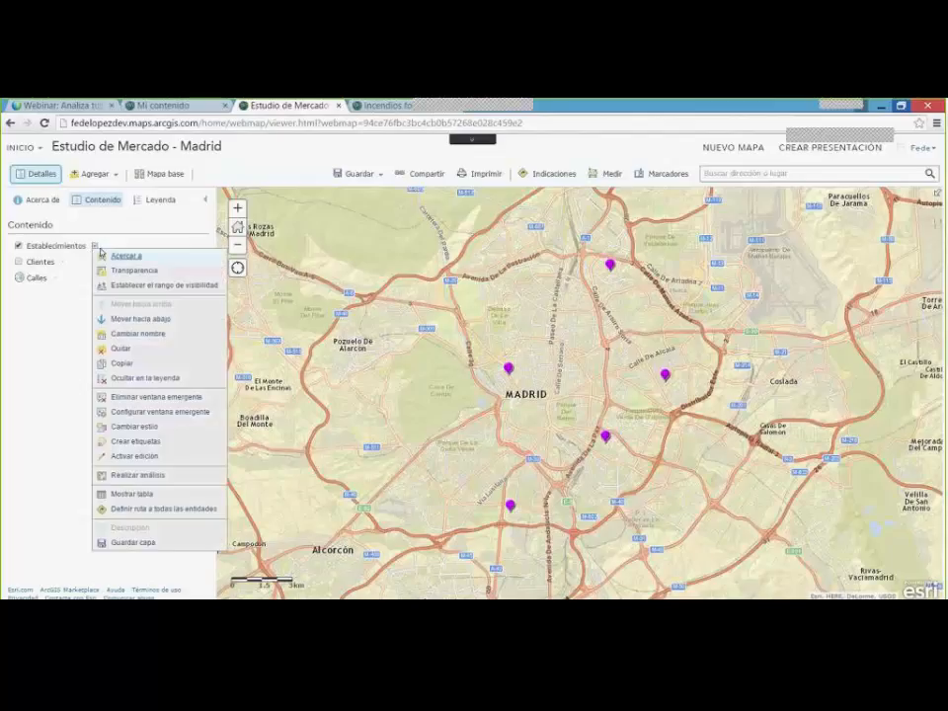
click(145, 476)
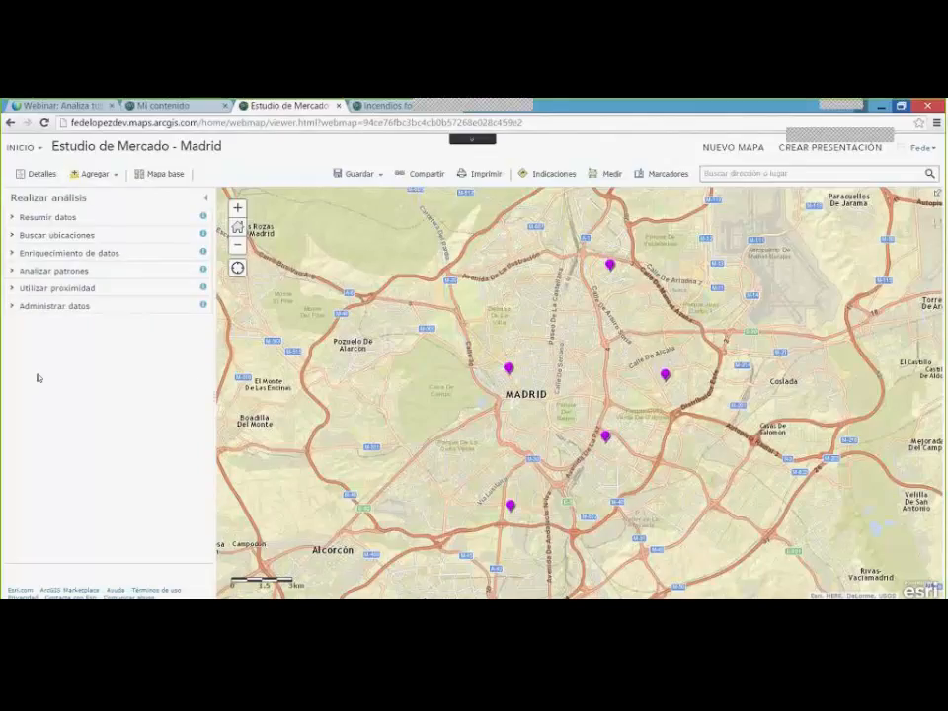
click(51, 288)
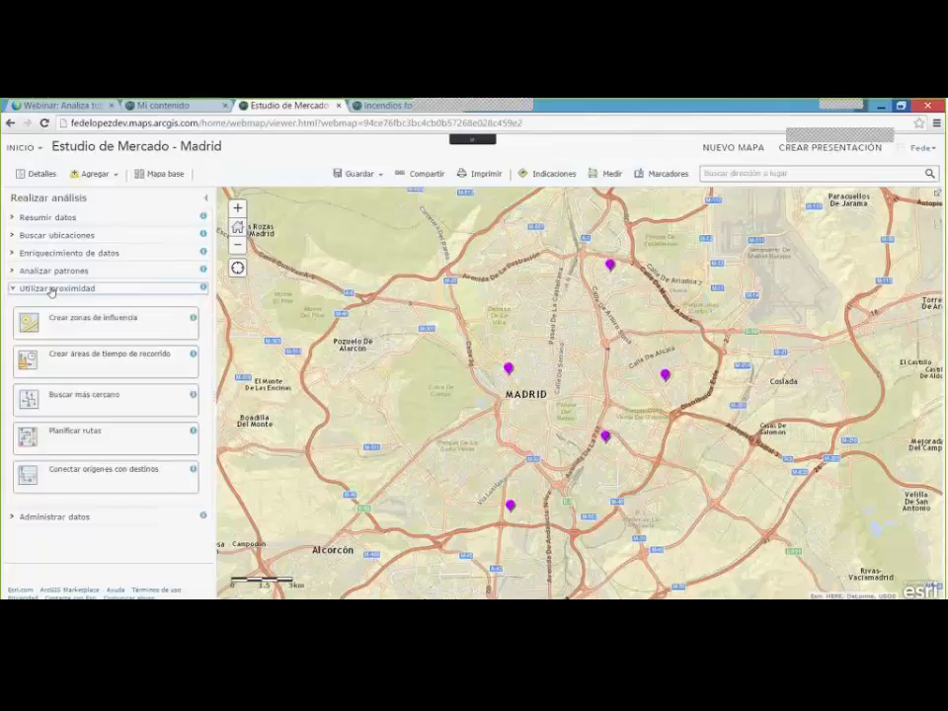
click(96, 320)
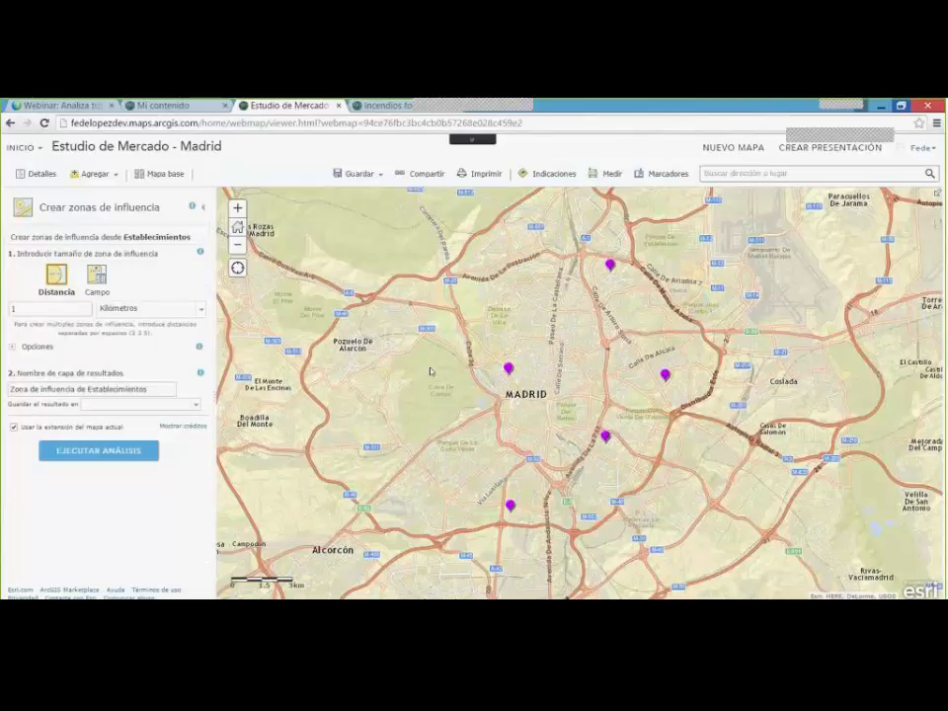
click(13, 309)
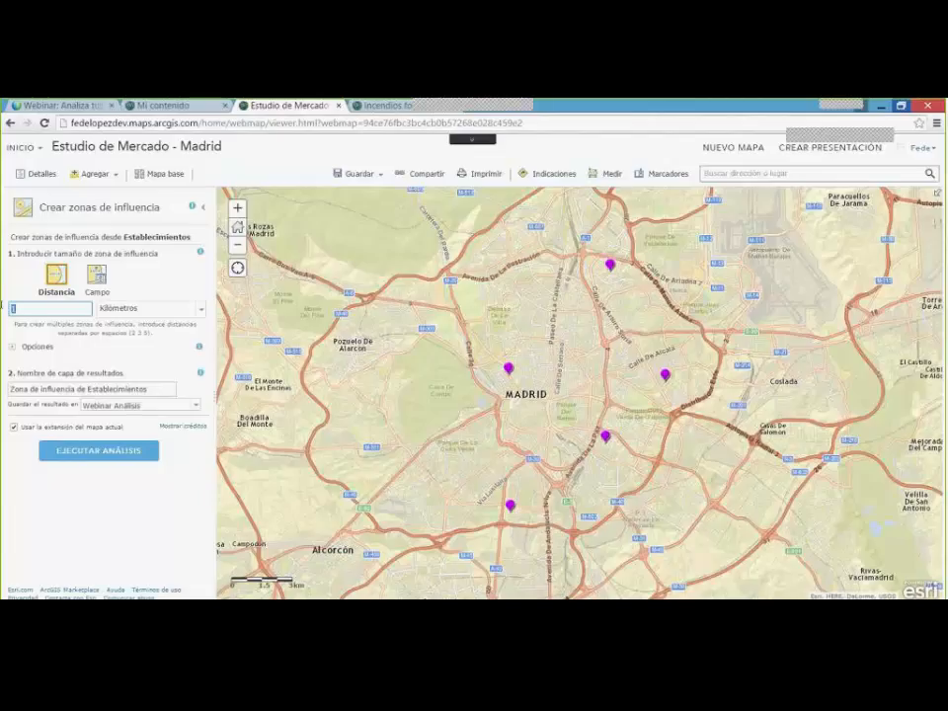
text(3)
click(15, 348)
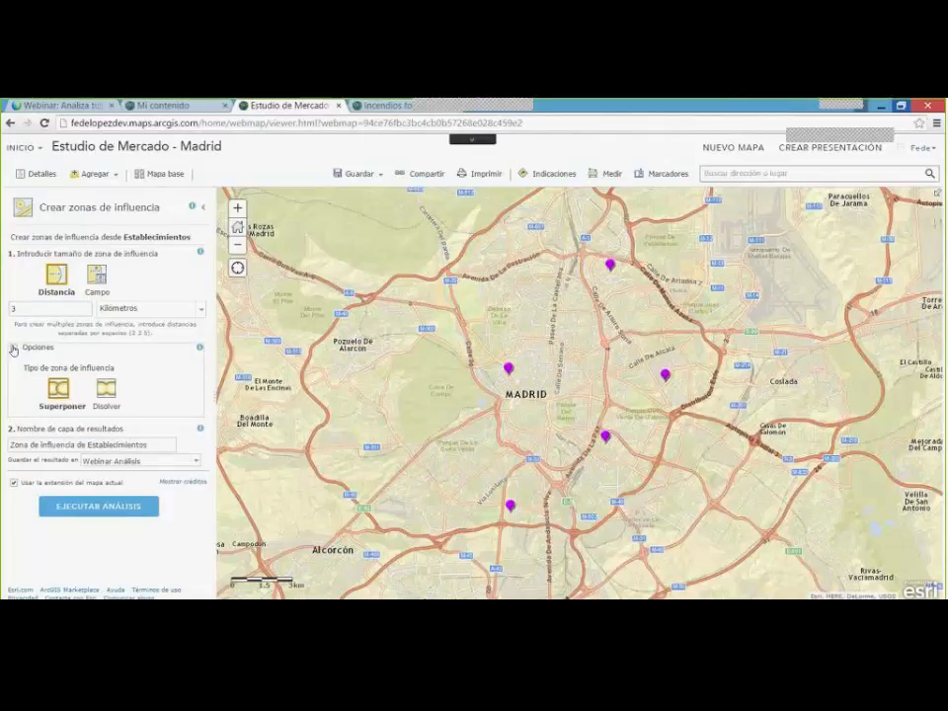
click(14, 348)
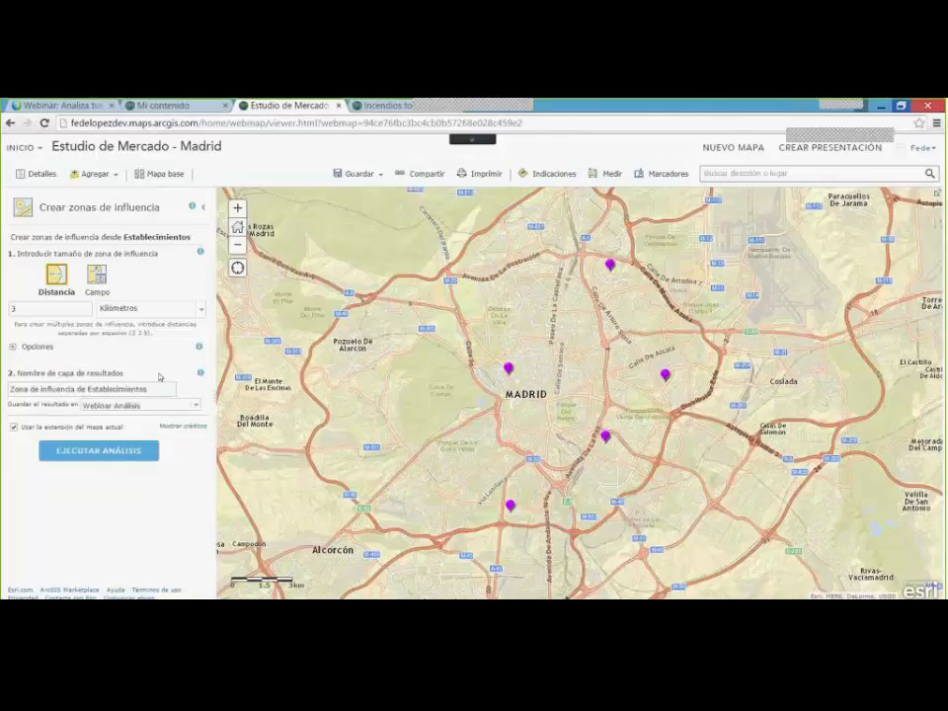
Name the result layer "Areas de influecia - distancia", check the credits required and run the buffer analysis.
drag(163, 387, 2, 372)
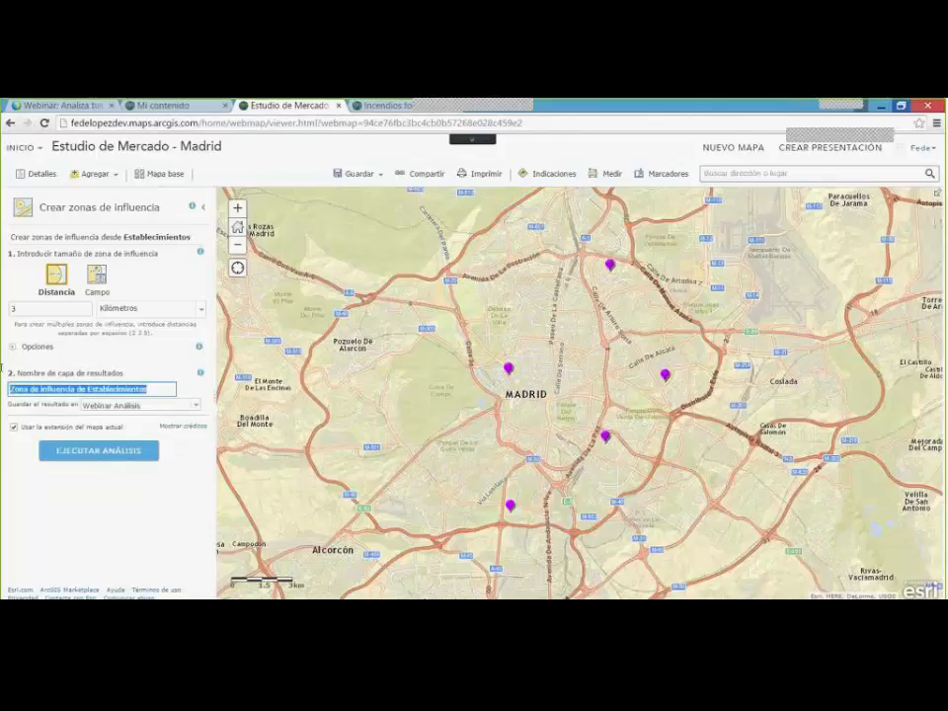
text(Areas d)
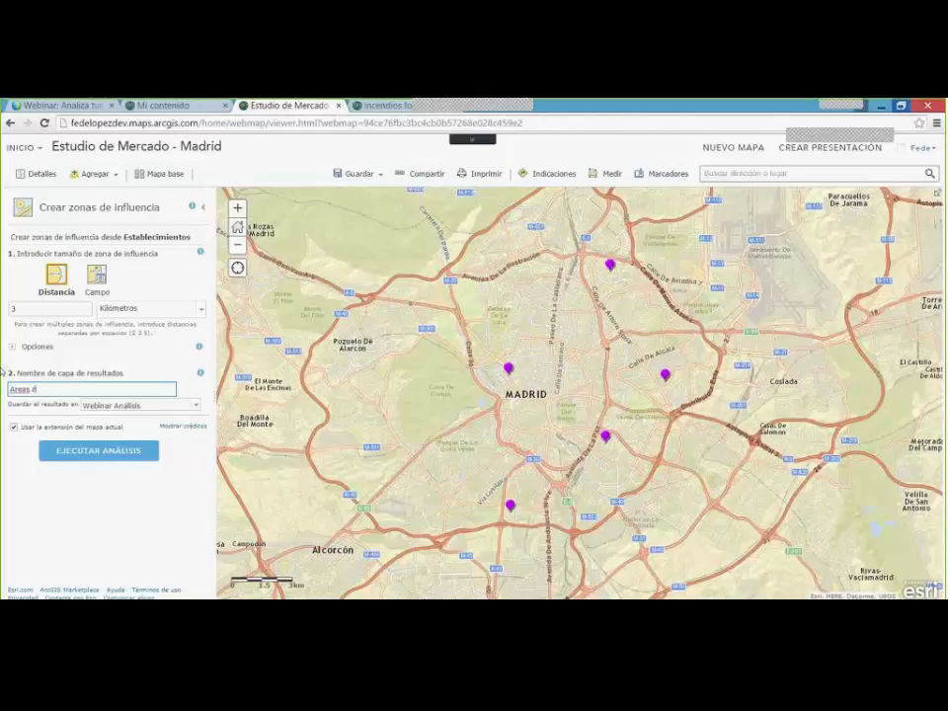
text(e influencia - distancia)
click(181, 433)
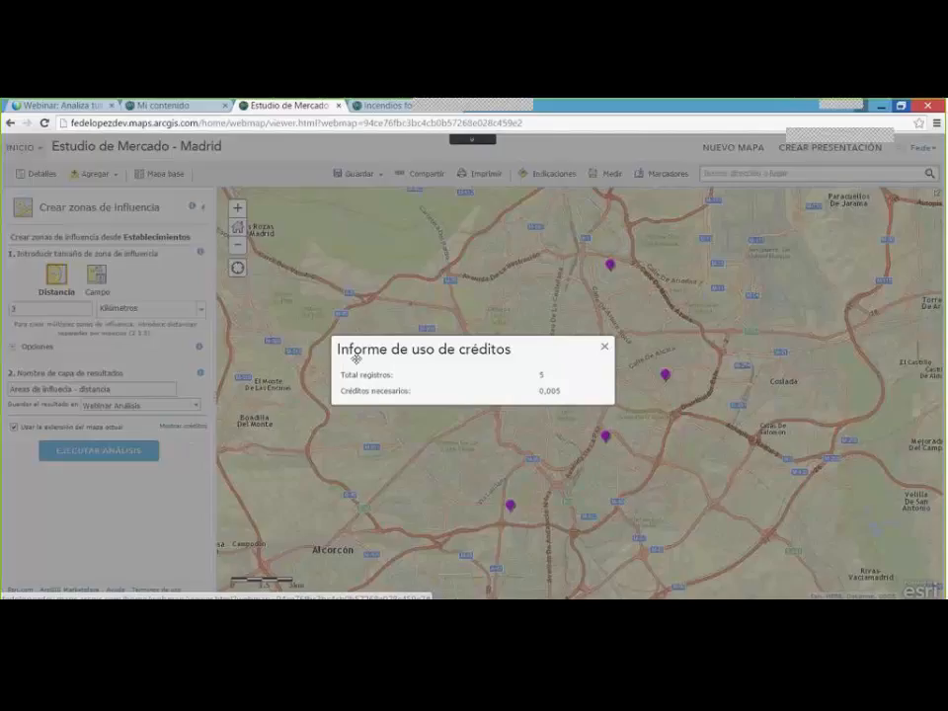
click(606, 347)
click(93, 456)
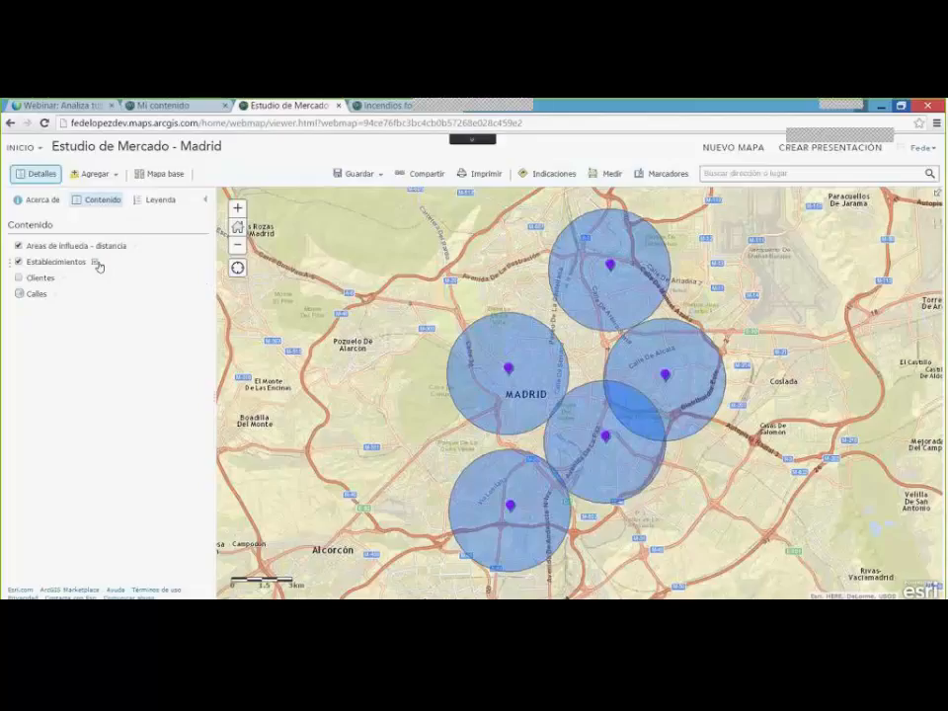
Set up a "Crear áreas de tiempo de recorrido" analysis on the Establecimientos layer with a driving time of 6 minutes.
click(98, 264)
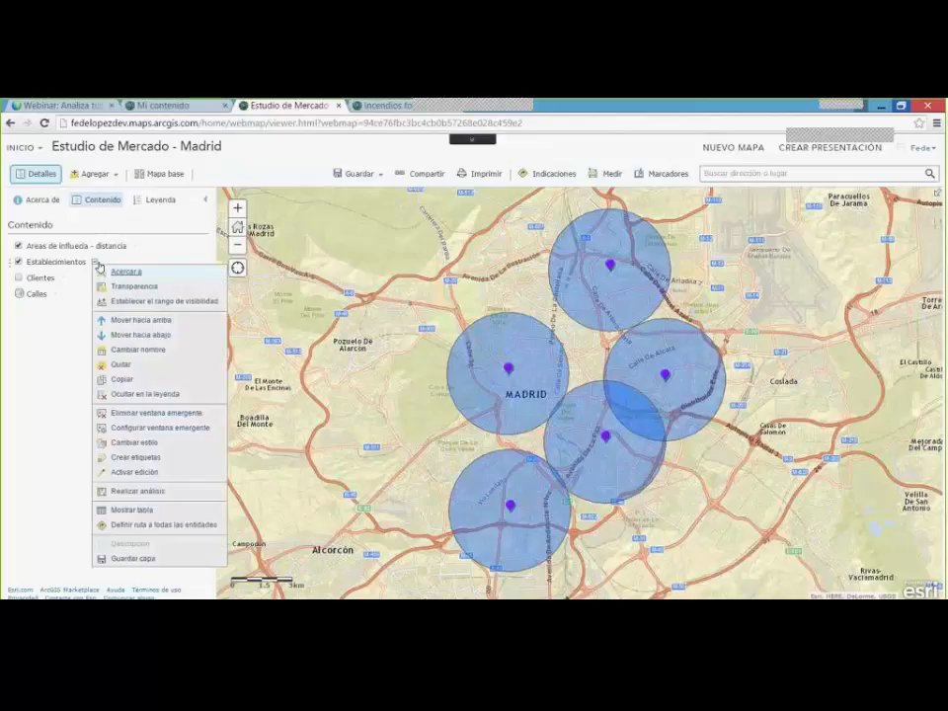
click(163, 493)
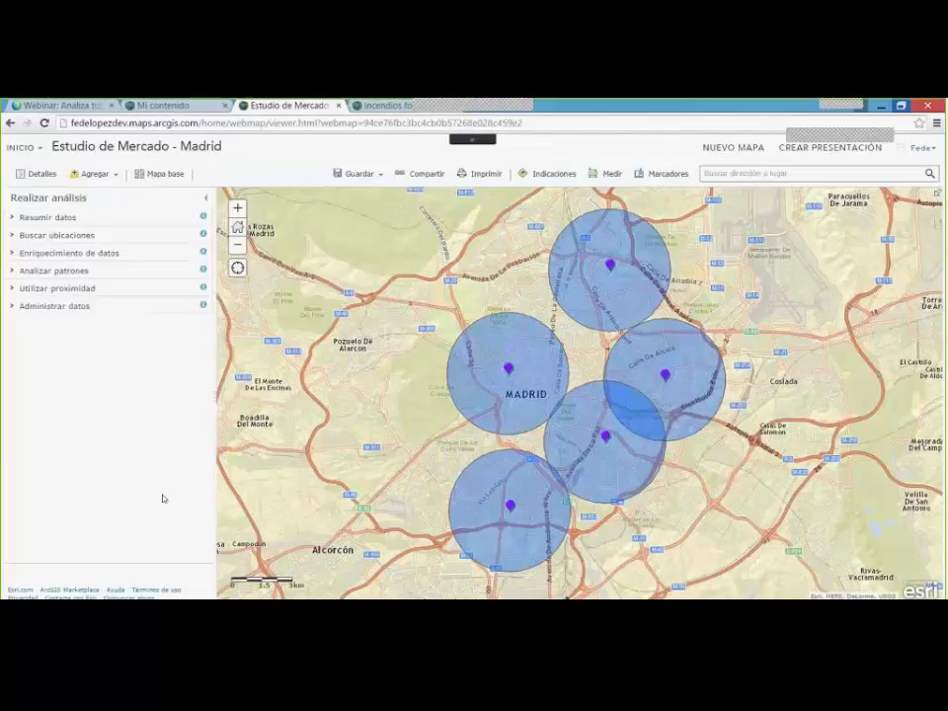
click(83, 289)
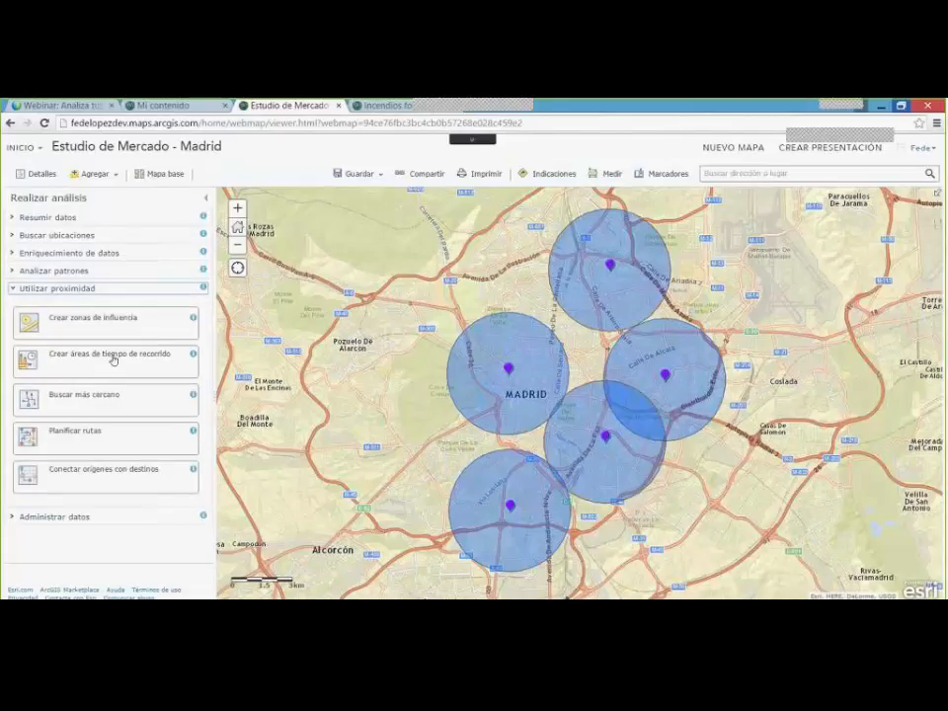
click(113, 359)
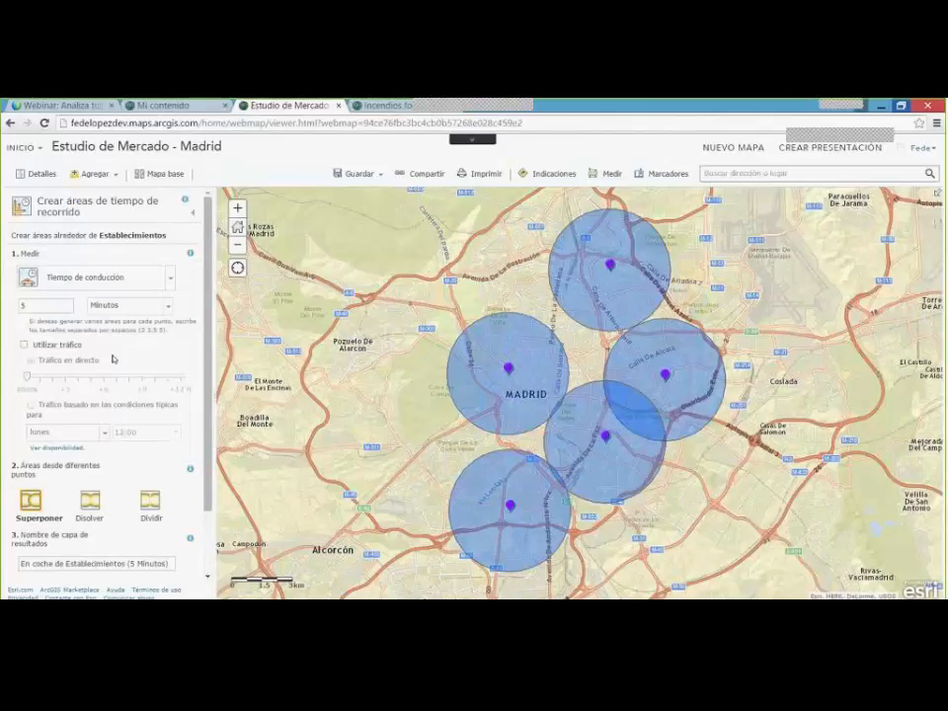
click(169, 281)
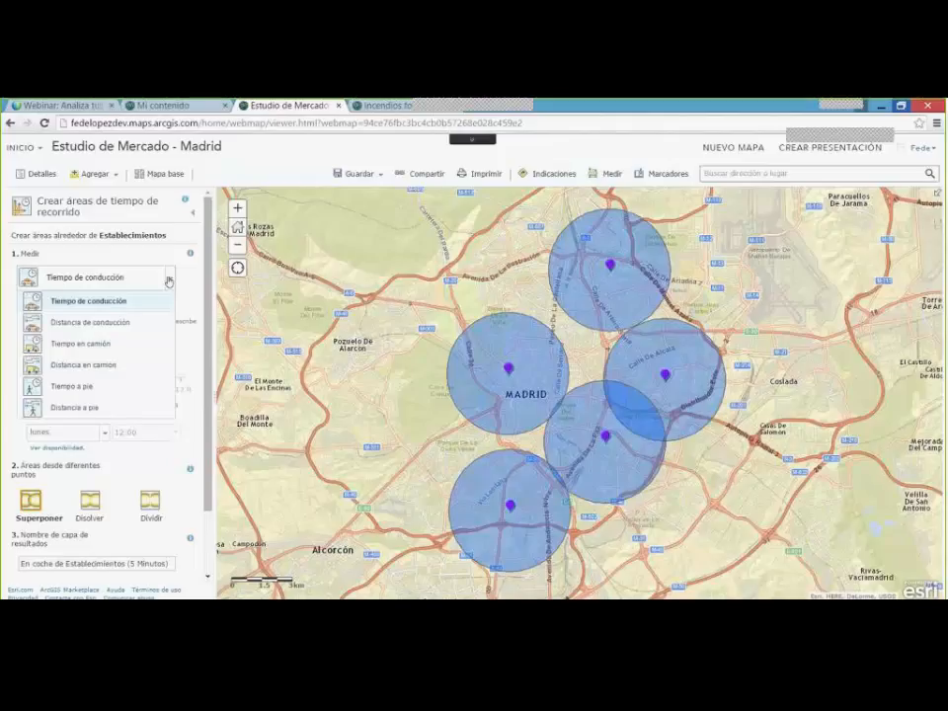
click(146, 301)
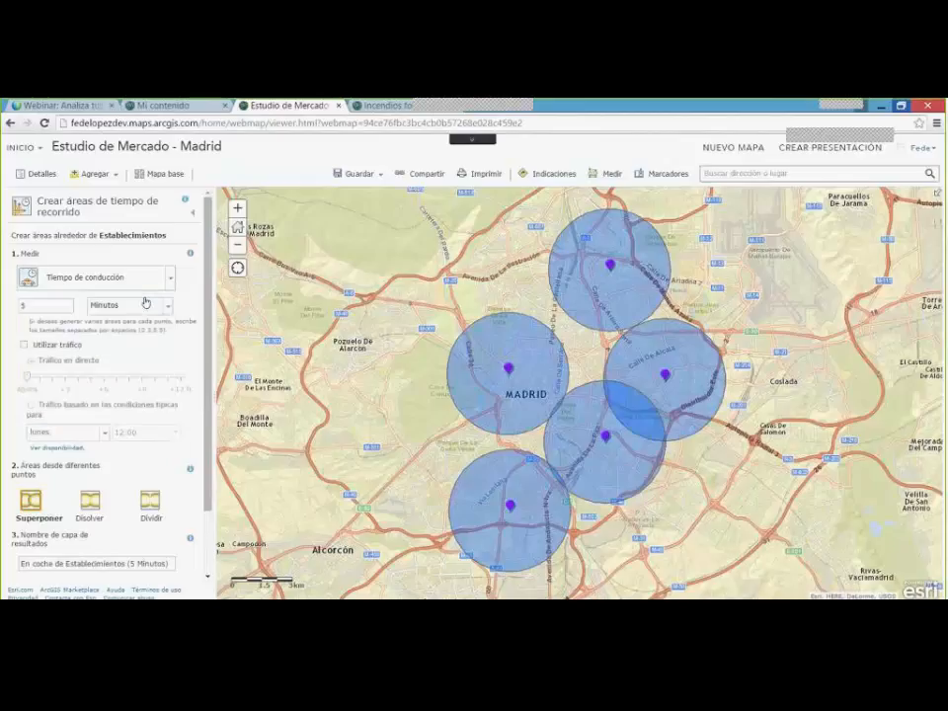
drag(28, 306, 2, 306)
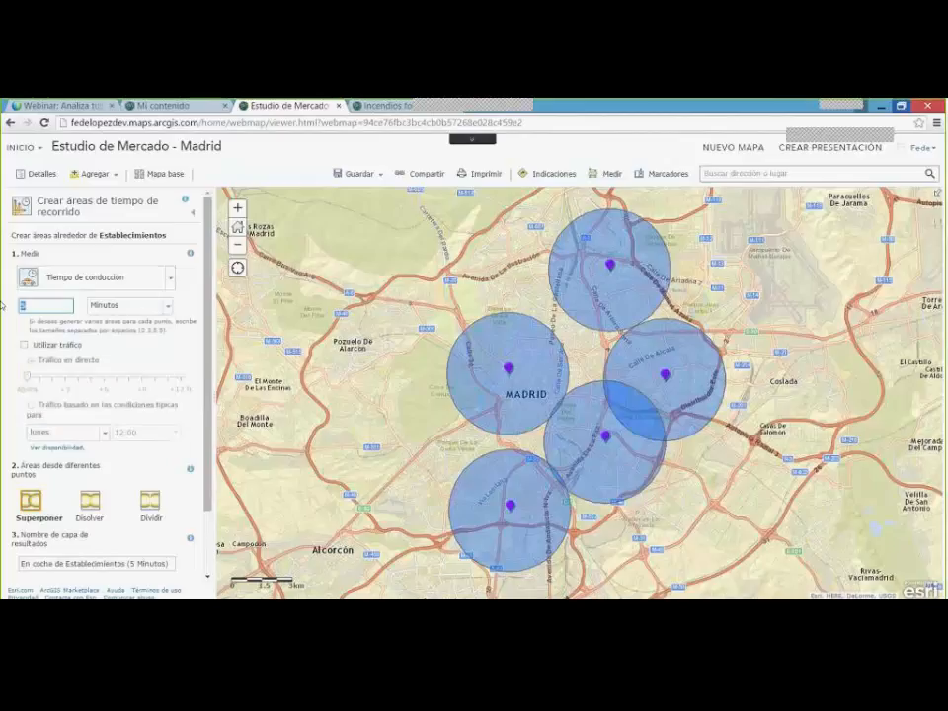
text(6)
Name the result layer "Areas de influencia - conduccion" and run the travel-time analysis.
scroll(208, 343, down, 1)
scroll(208, 343, down, 1)
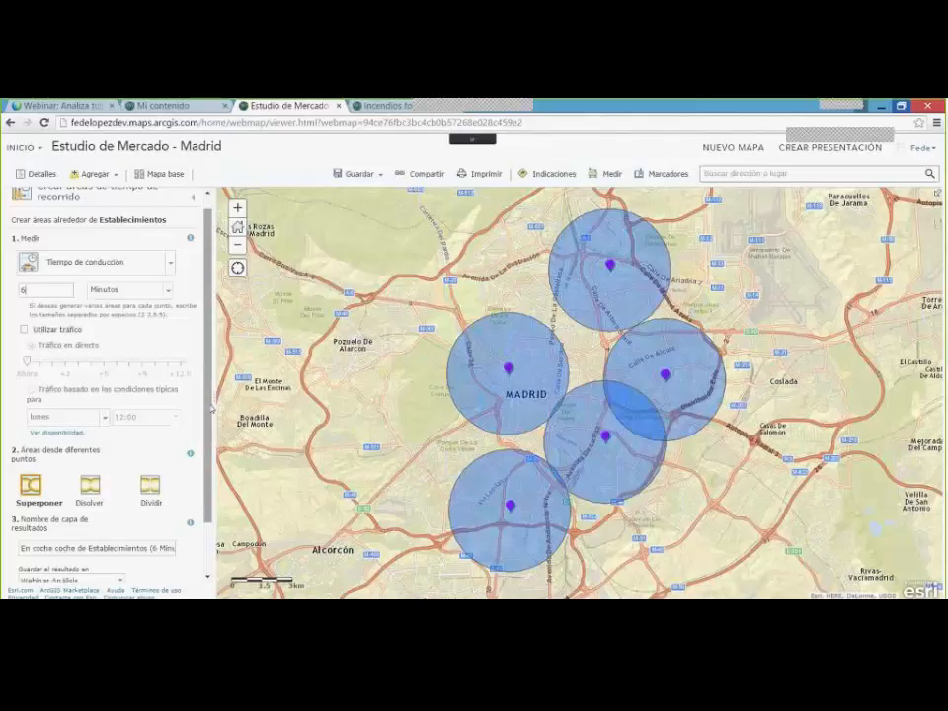
scroll(210, 407, down, 2)
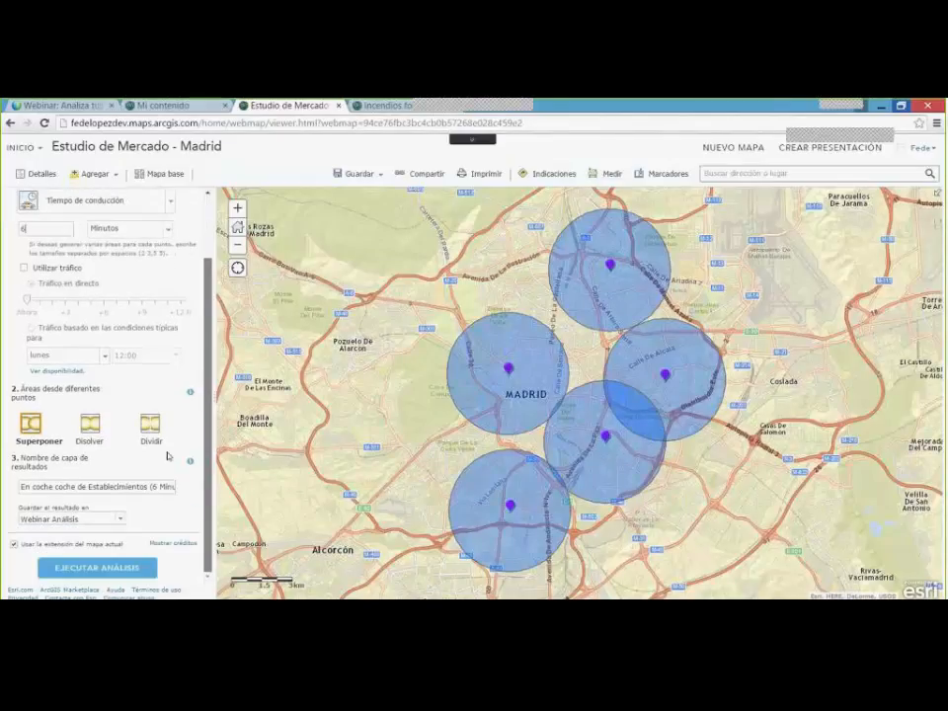
drag(20, 490, 198, 491)
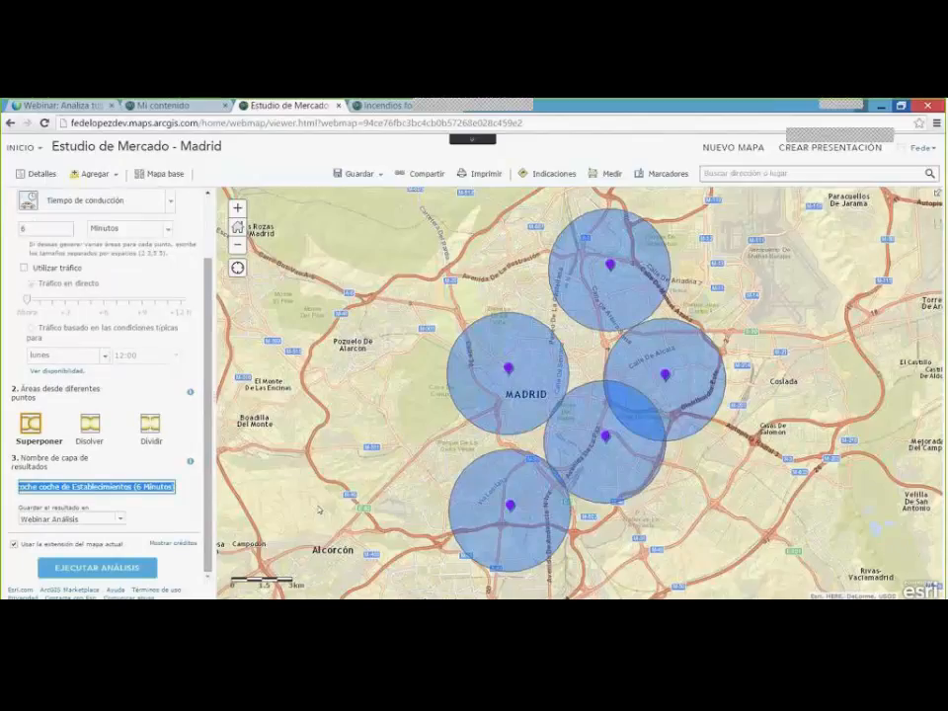
text(A)
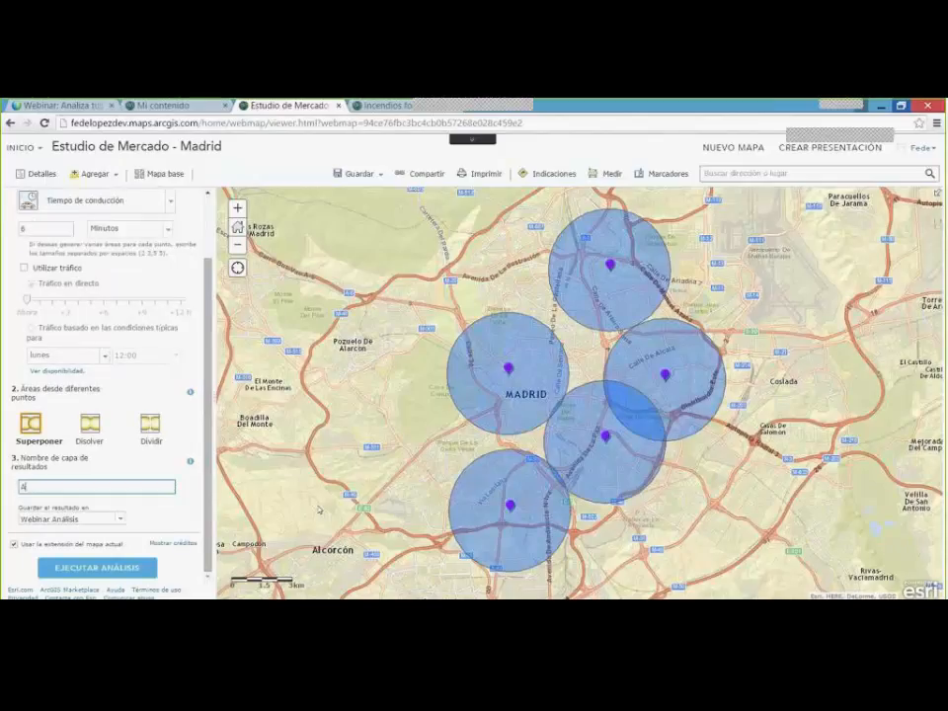
text(reas de influencia - conduccion)
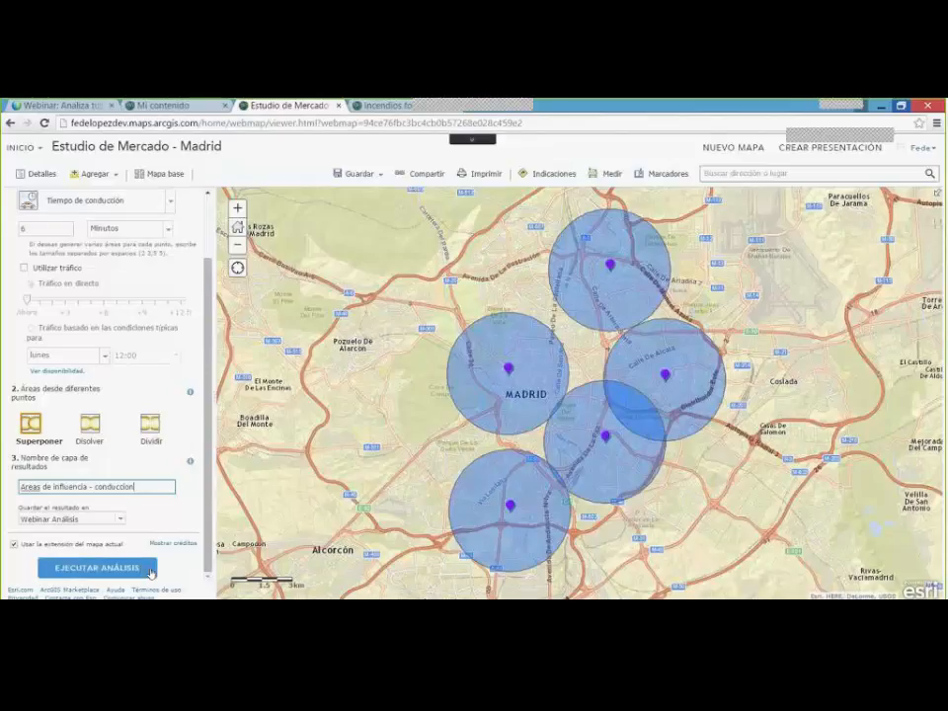
click(146, 569)
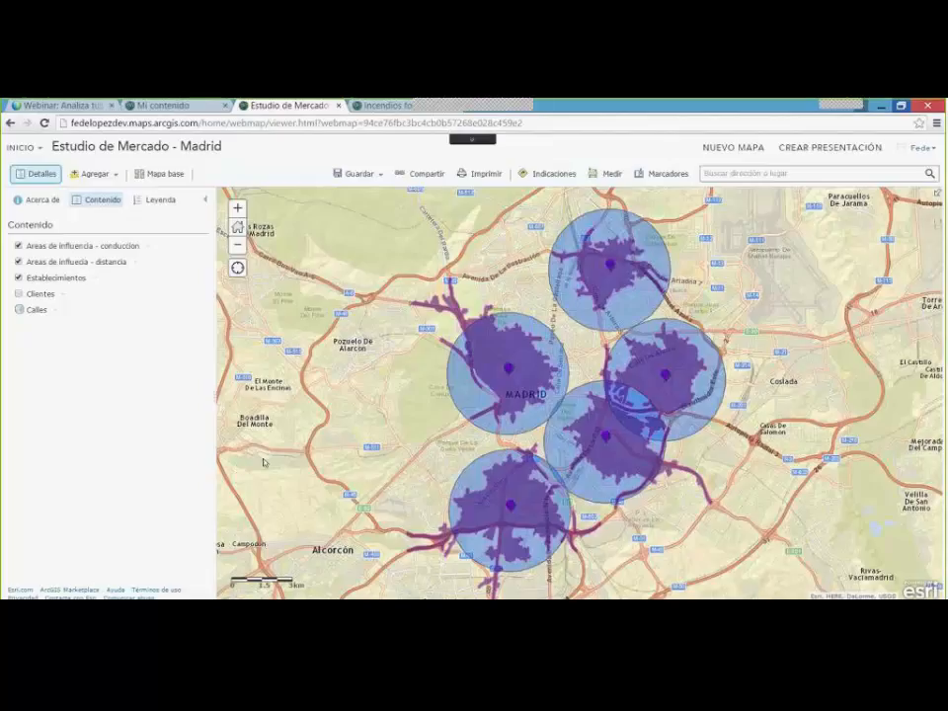
Show the Clientes layer and hide both influence-area layers and the Establecimientos layer.
click(18, 293)
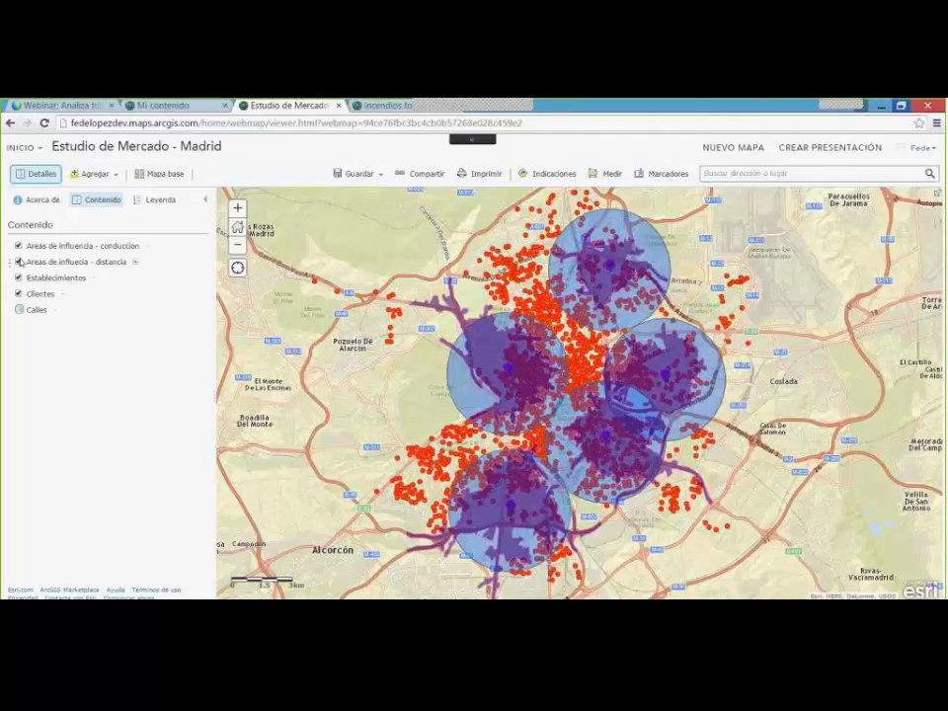
click(18, 261)
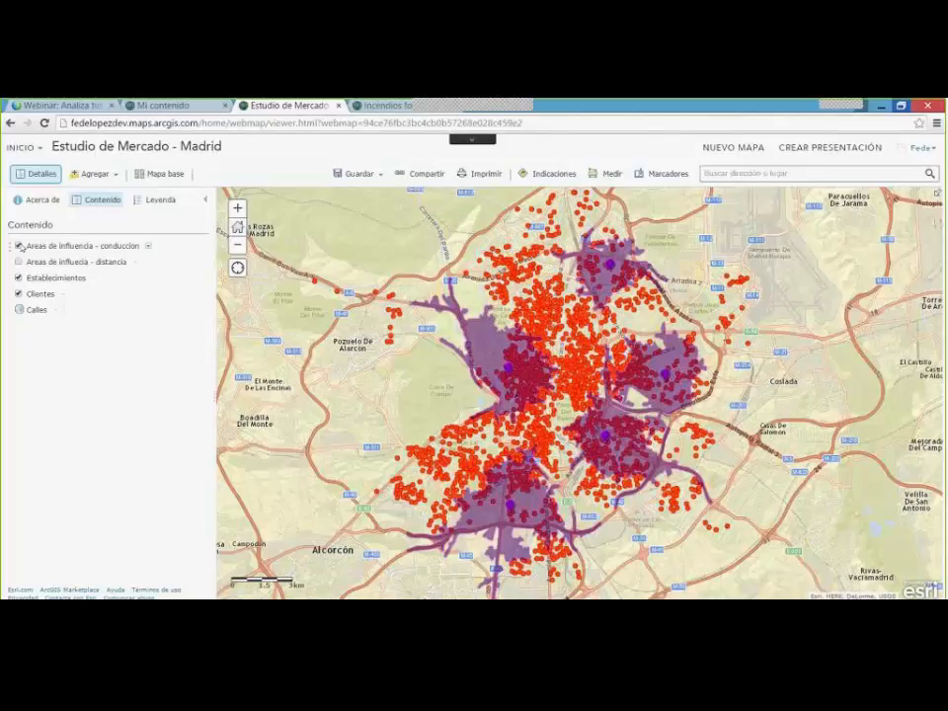
click(19, 246)
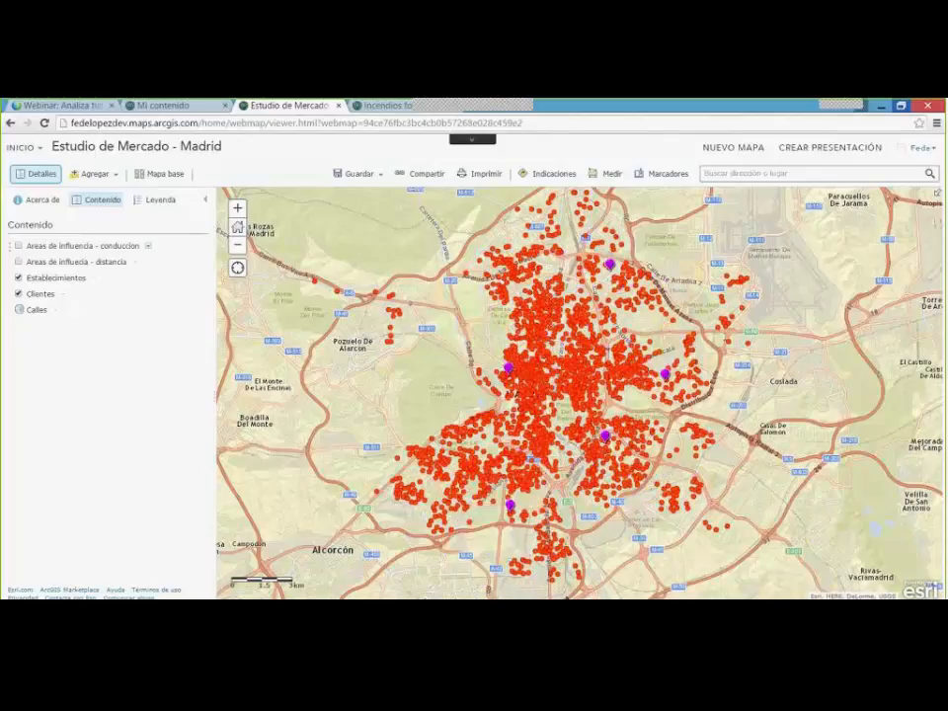
click(19, 278)
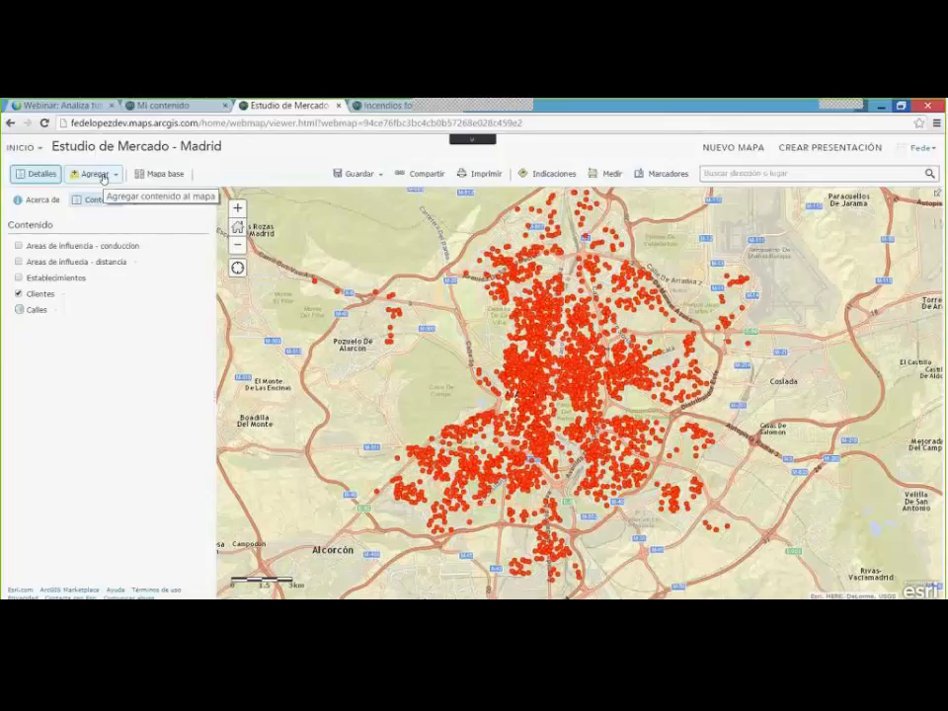
Search the organisation's layers for "códigos postales" and add the CodigosPostales layer to the map.
click(103, 176)
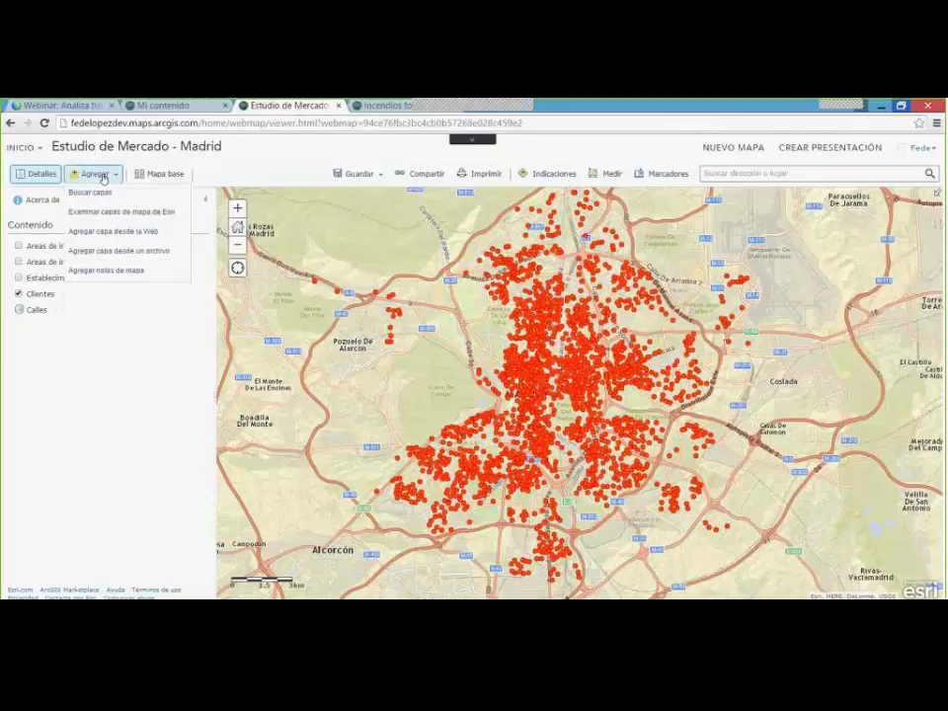
click(101, 191)
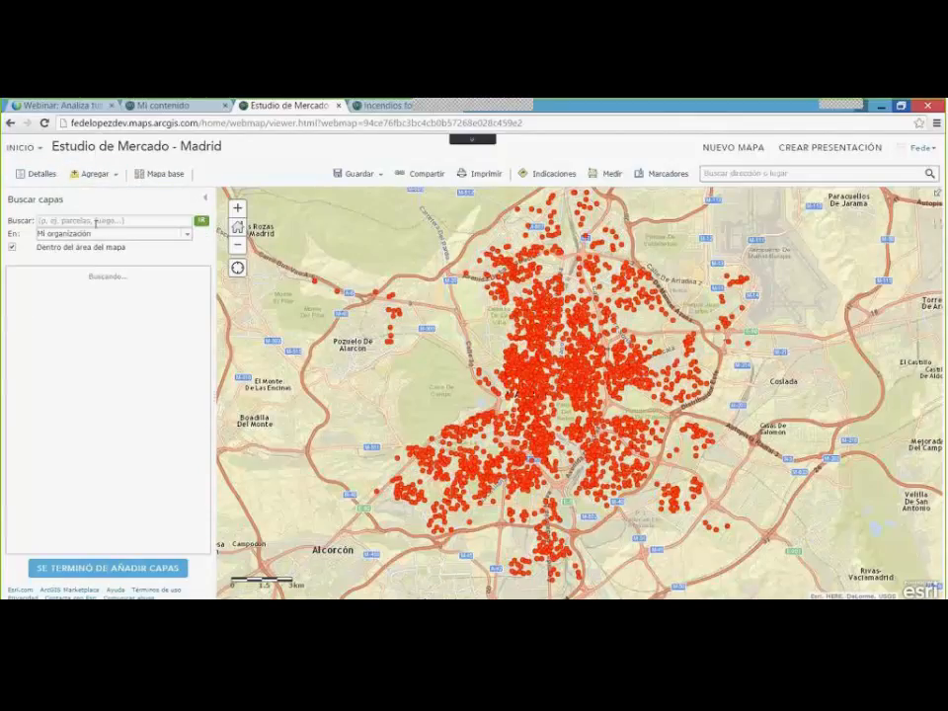
click(95, 222)
text(código)
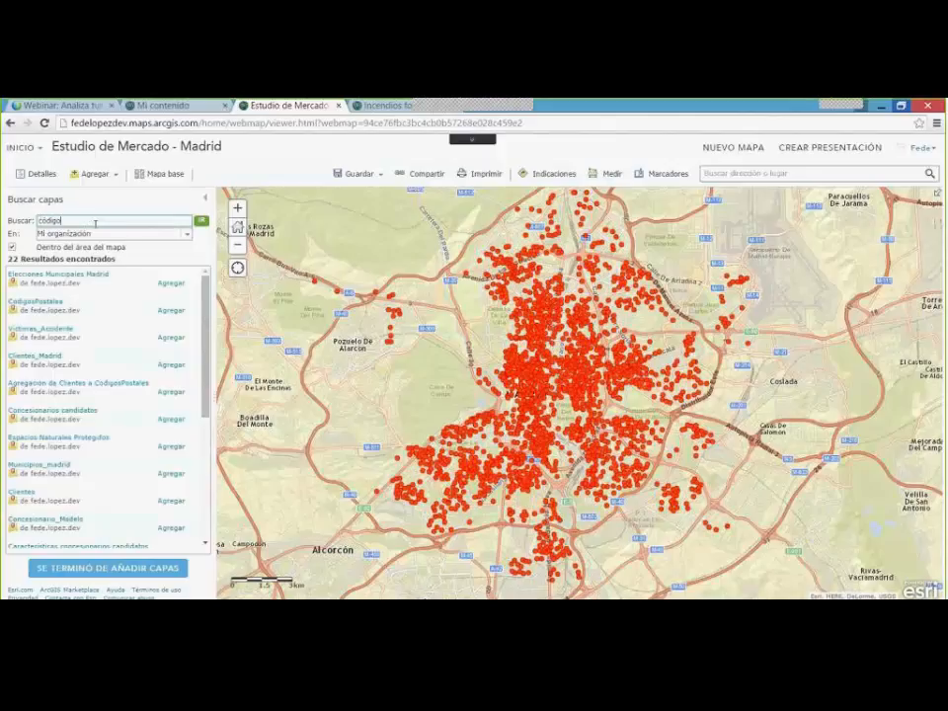
text(s postales)
key(Return)
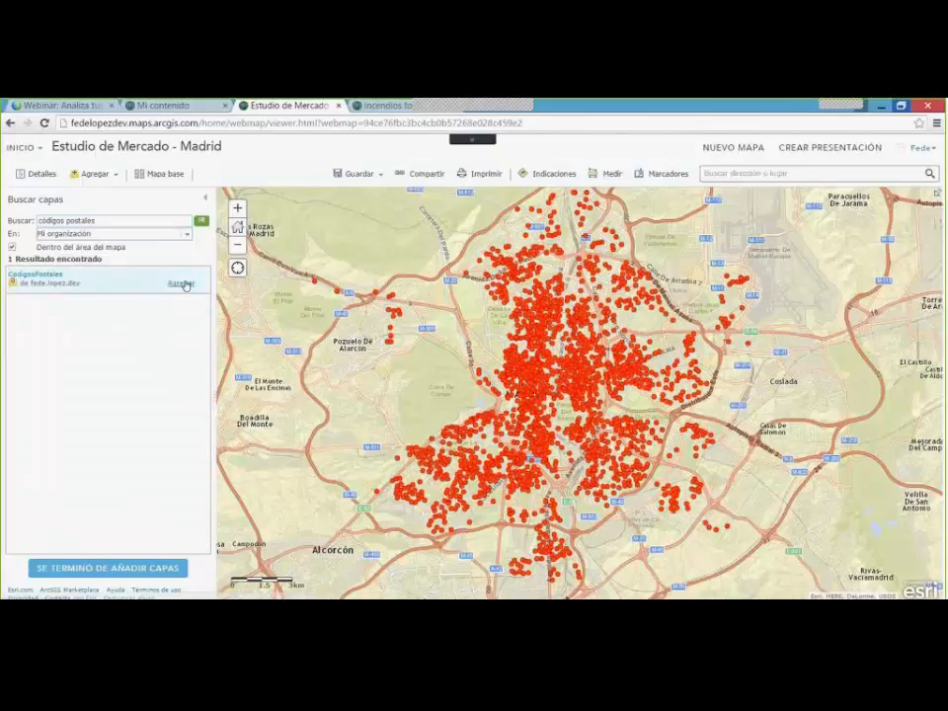
click(181, 283)
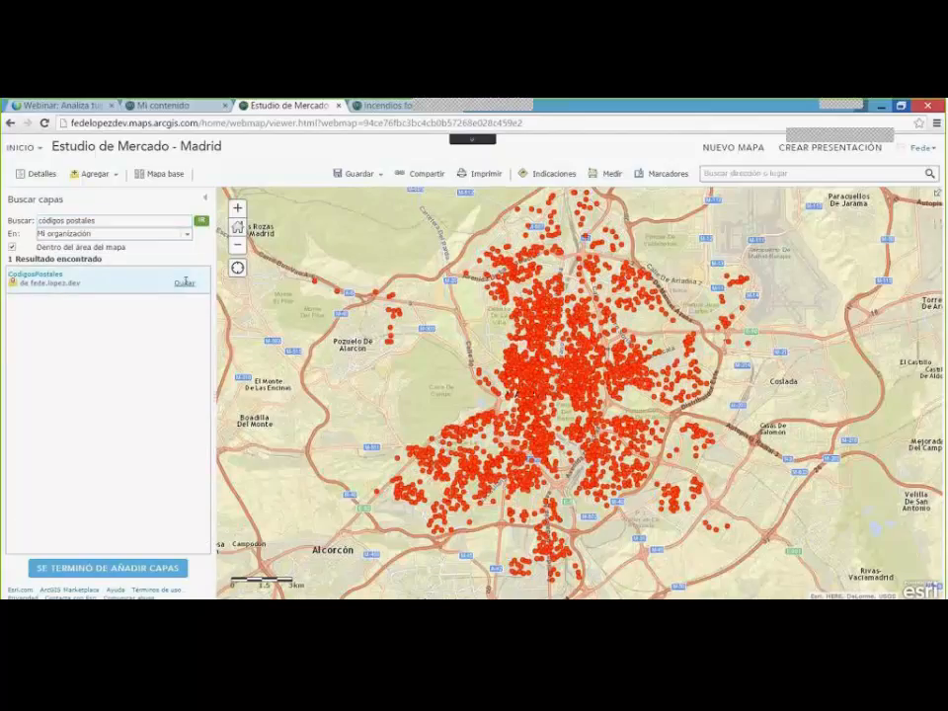
click(121, 567)
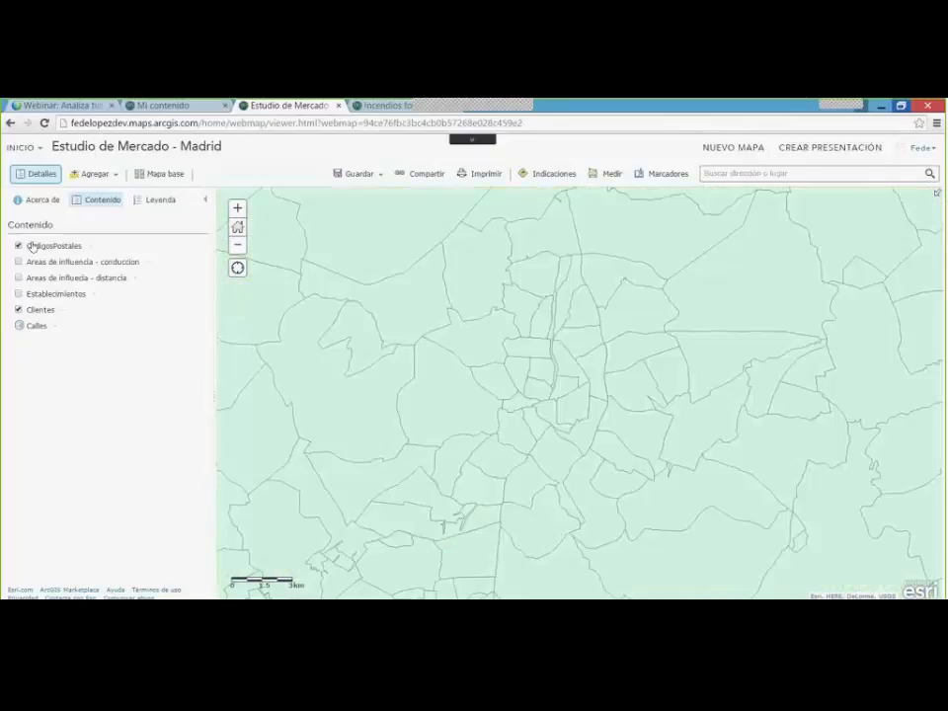
Move the CodigosPostales layer below Clientes and set its transparency to 50%.
drag(16, 247, 18, 327)
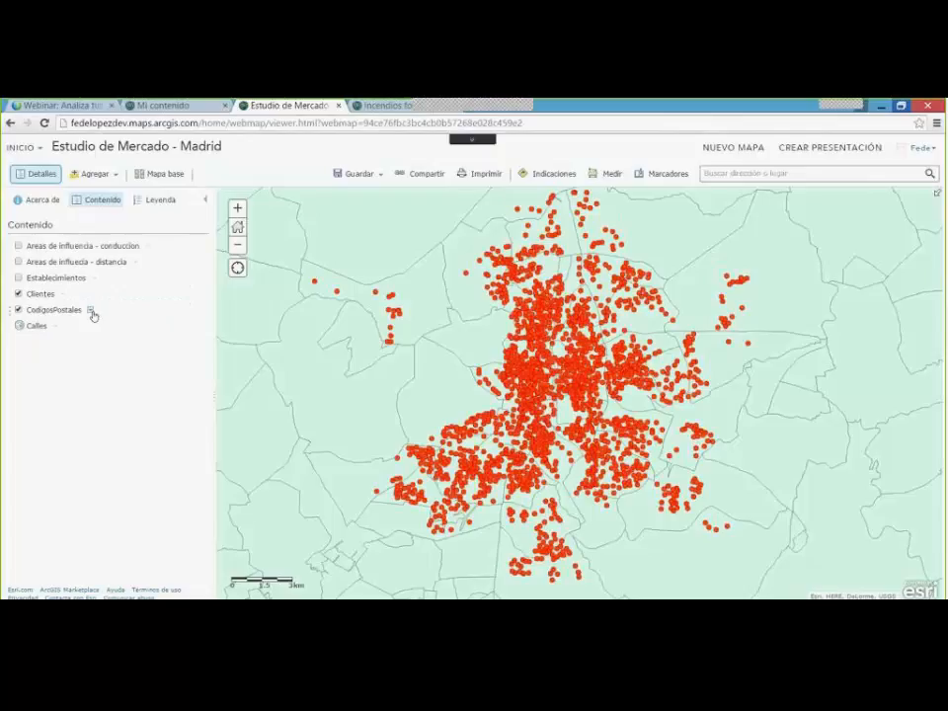
click(89, 311)
mouse_move(127, 334)
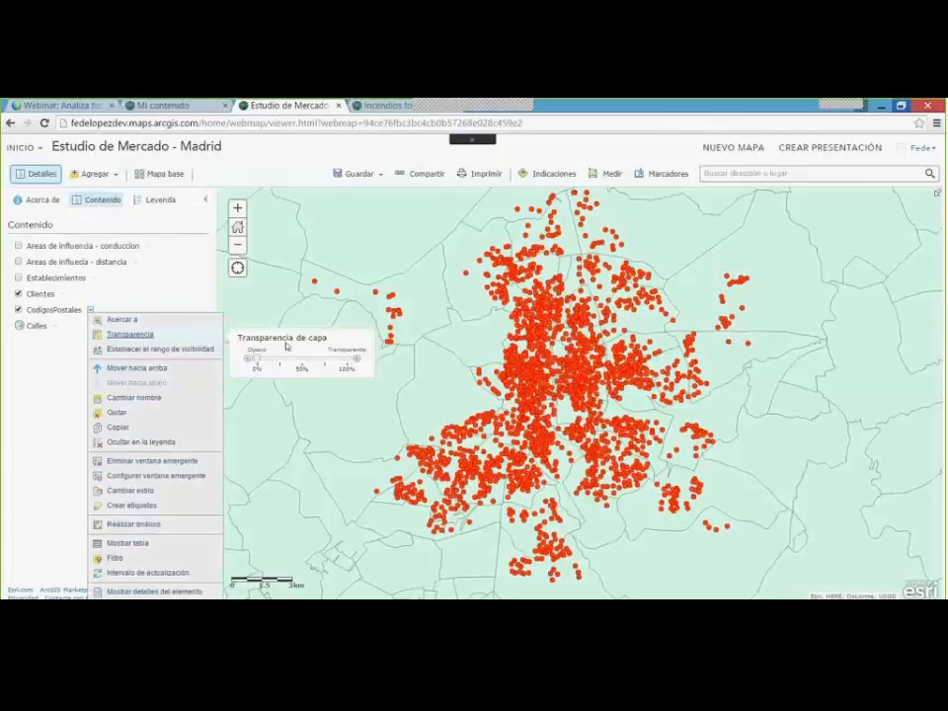
drag(256, 364, 301, 363)
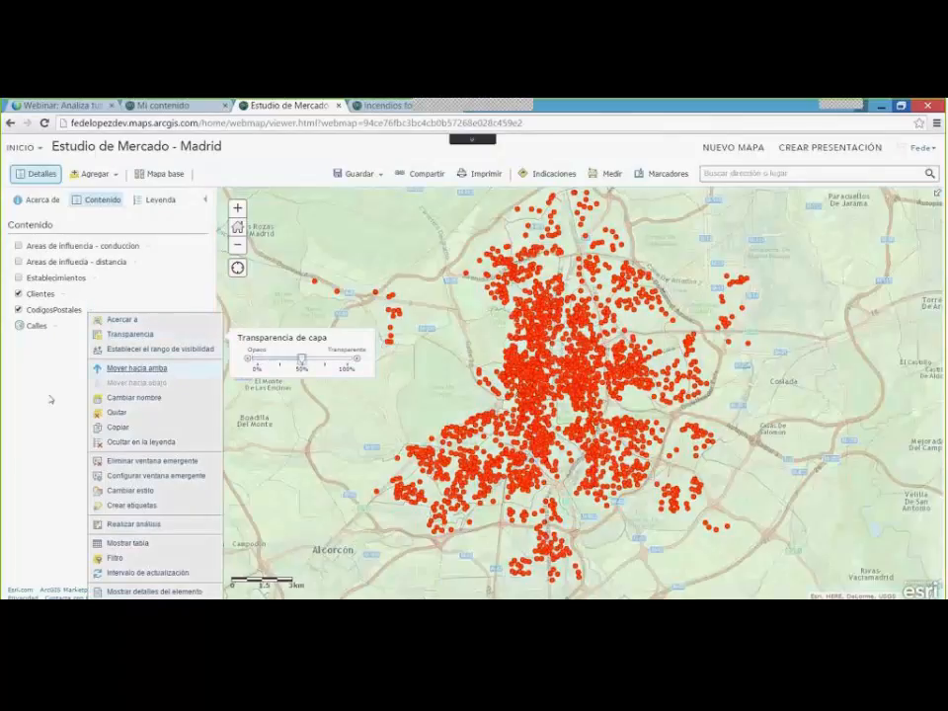
click(50, 400)
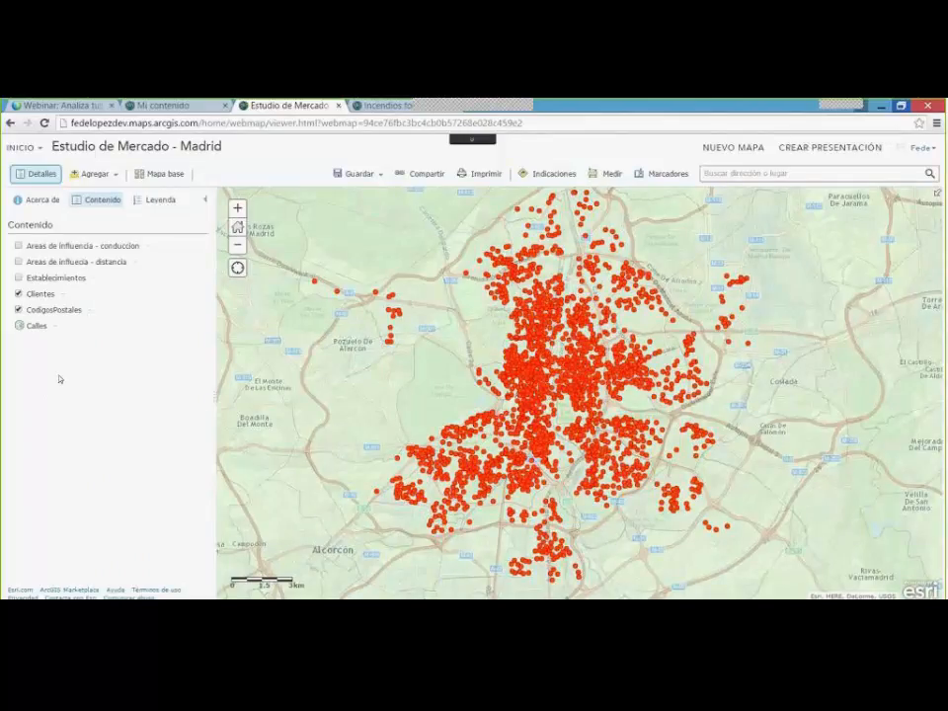
Set up an "Agregar puntos" analysis on the Clientes layer with CodigosPostales as the area layer.
click(63, 294)
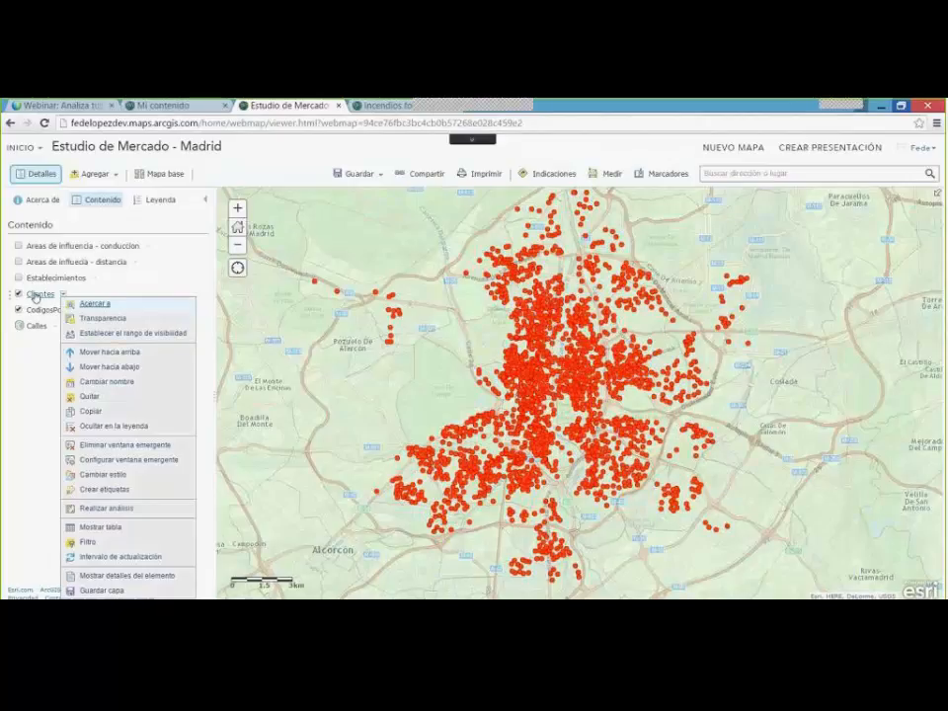
click(100, 509)
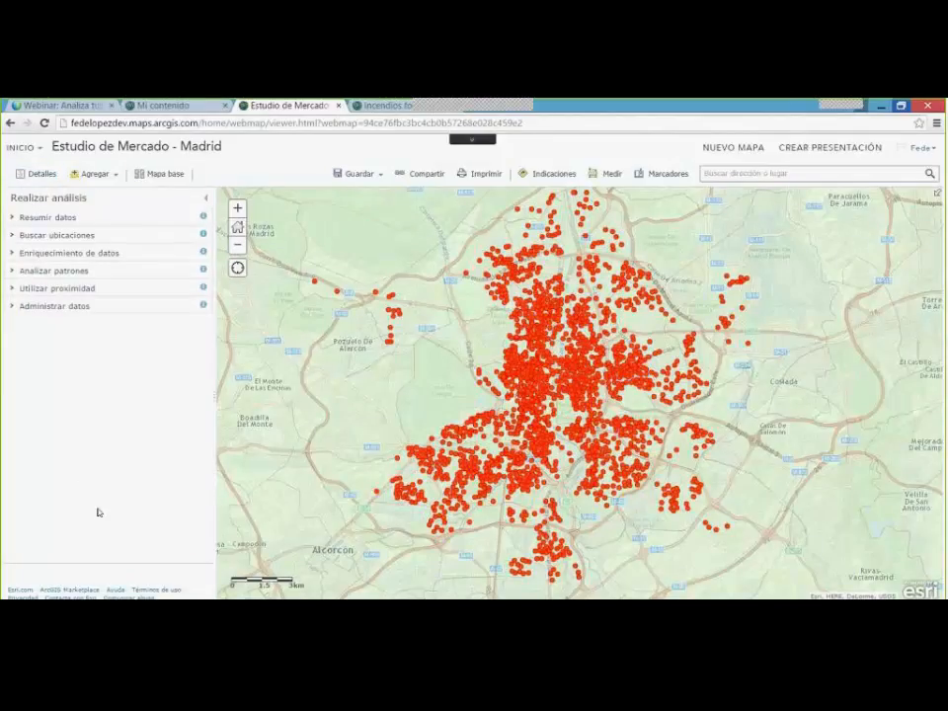
click(52, 218)
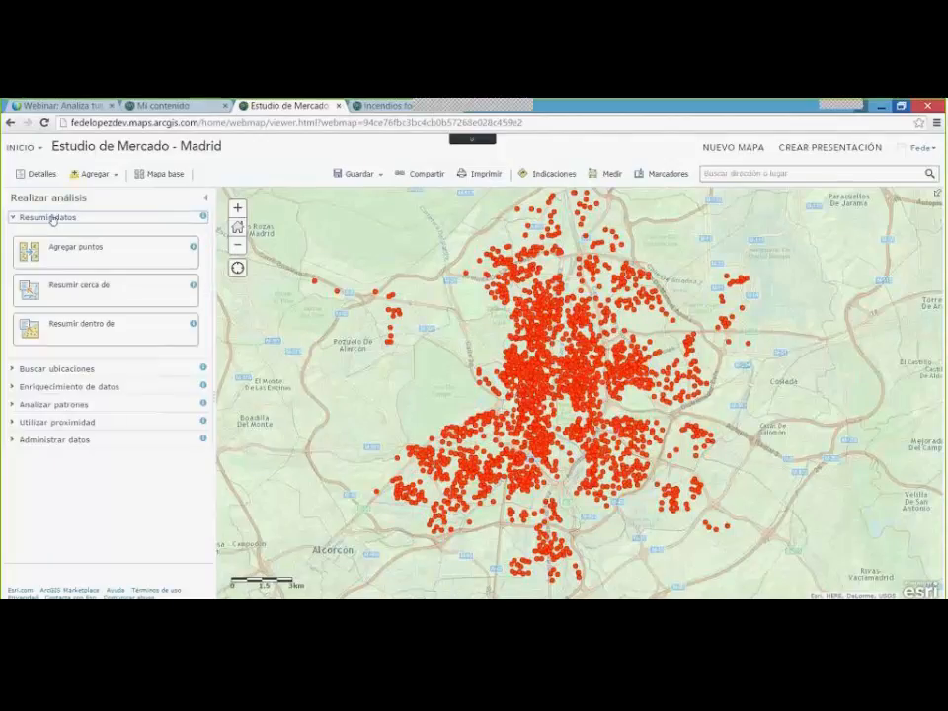
click(62, 254)
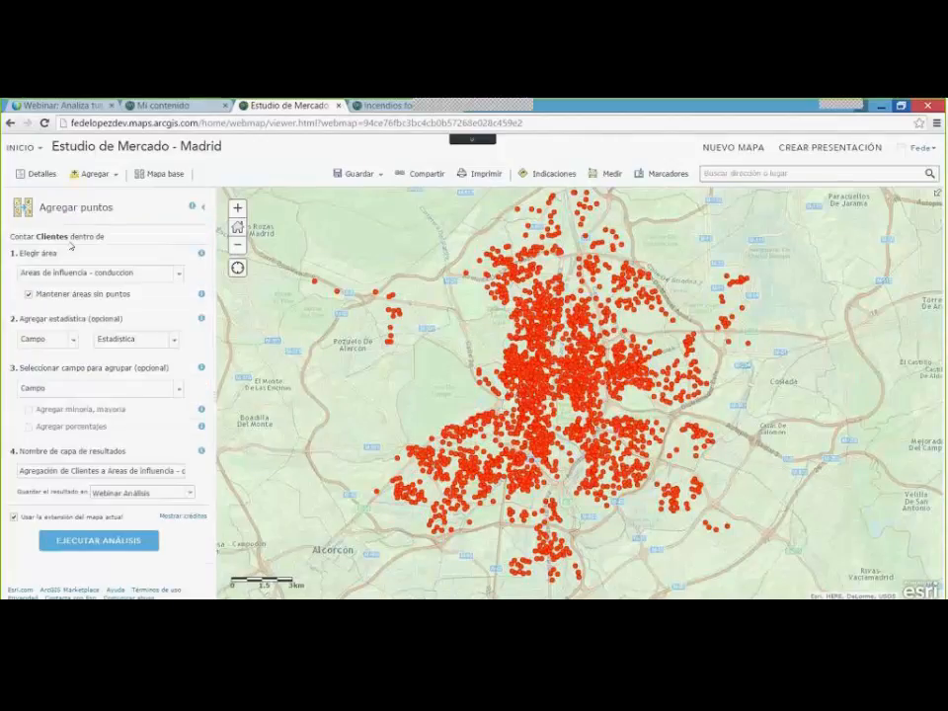
click(181, 273)
click(47, 305)
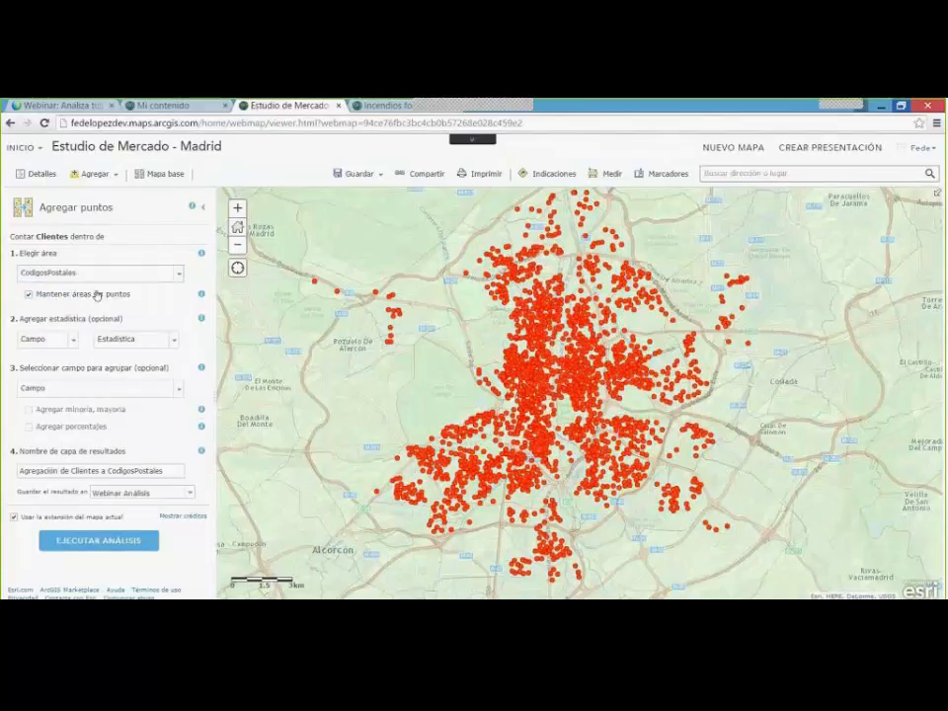
Add the Suma statistic of the Ventas field to the point aggregation.
click(73, 339)
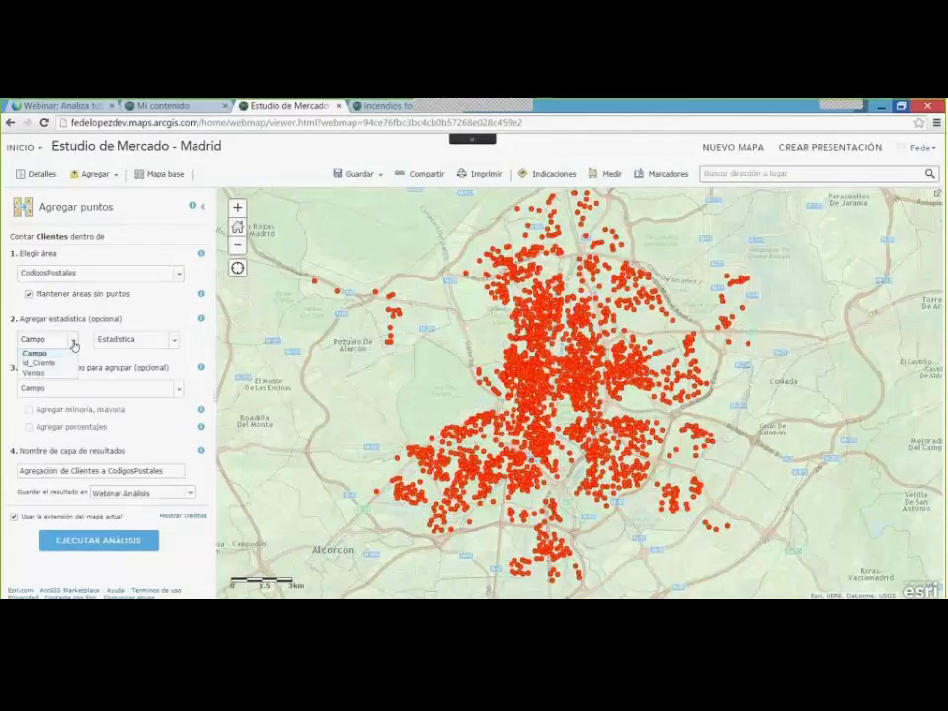
click(34, 372)
click(118, 340)
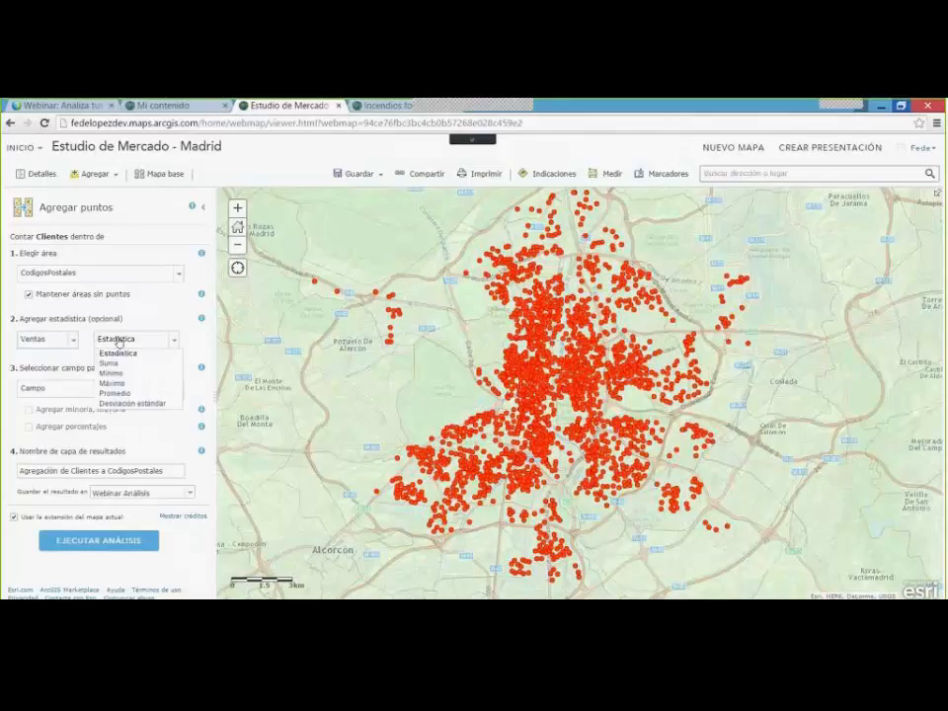
click(108, 363)
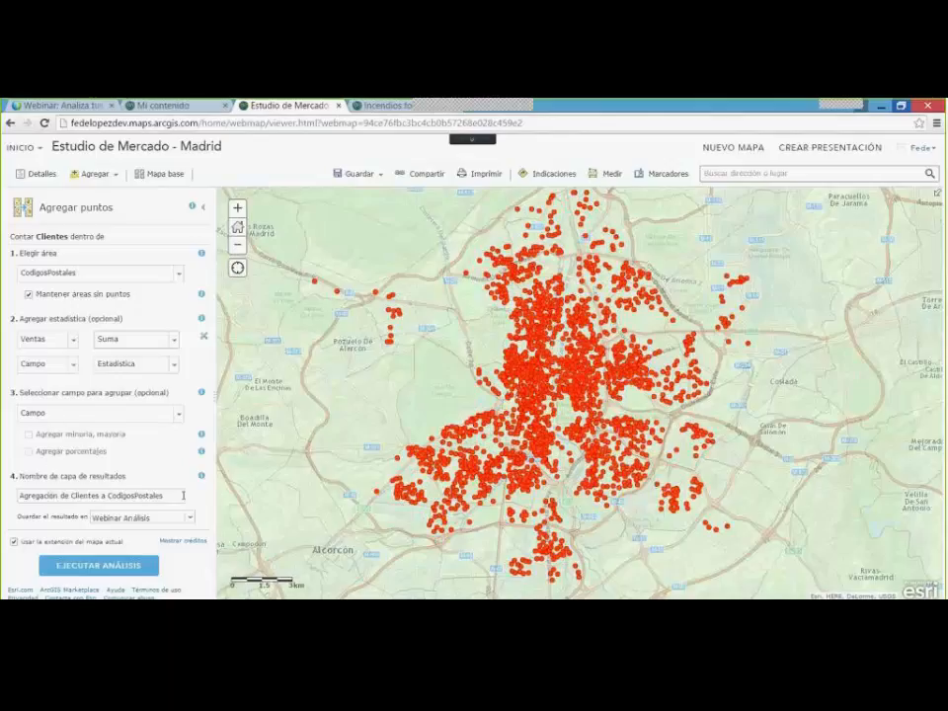
Name the result layer "Ventas por CP" and run the point aggregation analysis.
drag(183, 495, 2, 497)
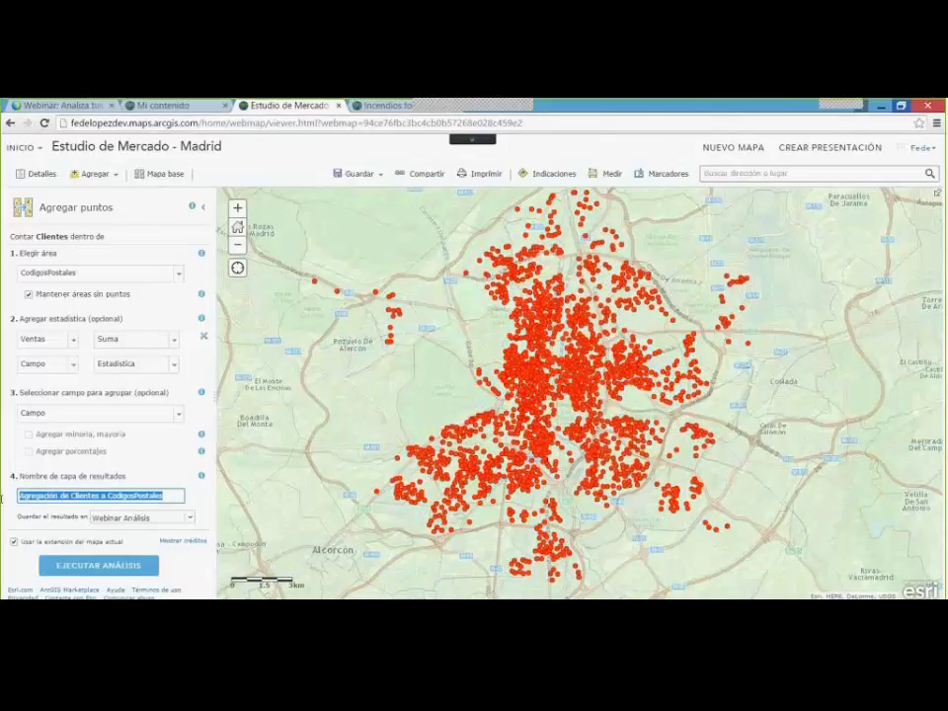
key(BackSpace)
text(Ventas C)
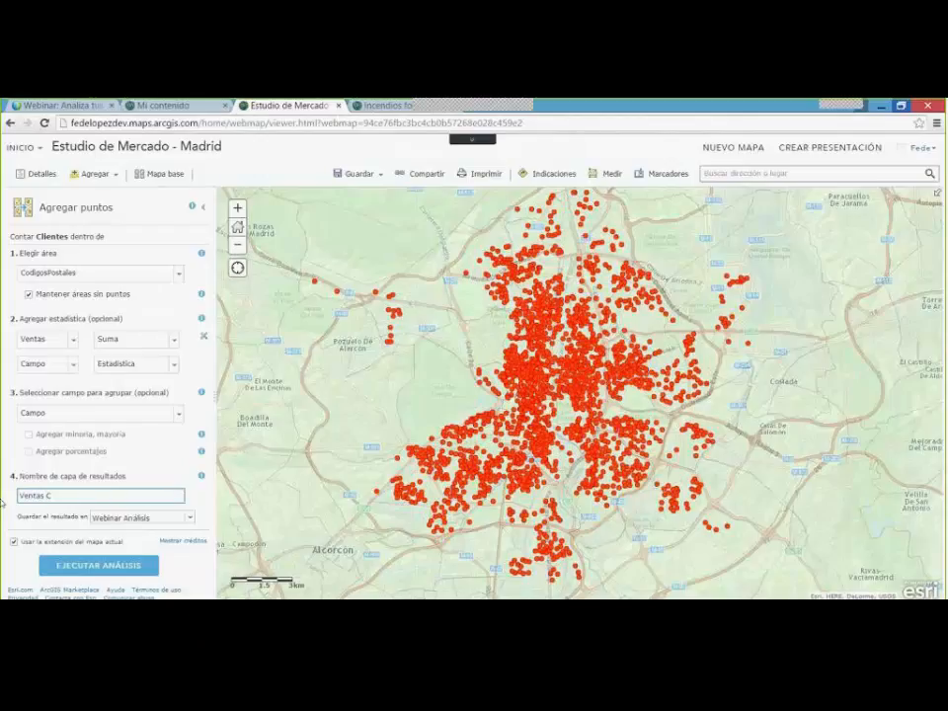
key(BackSpace)
text(por CP)
click(91, 564)
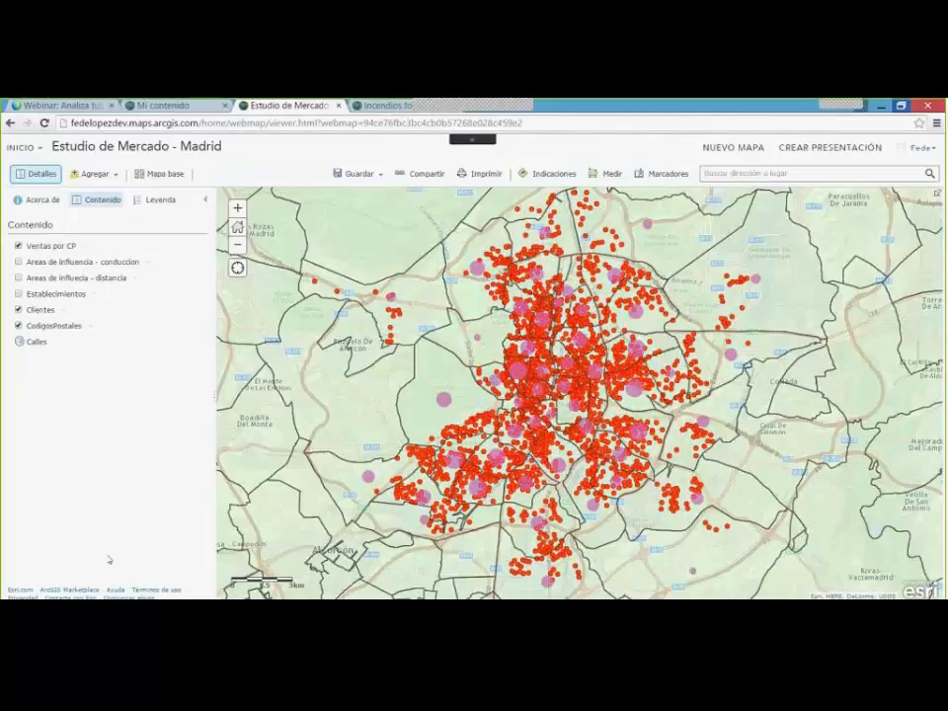
Hide the CodigosPostales and Clientes layers, and style the Ventas por CP layer by the Sum Ventas attribute.
click(18, 326)
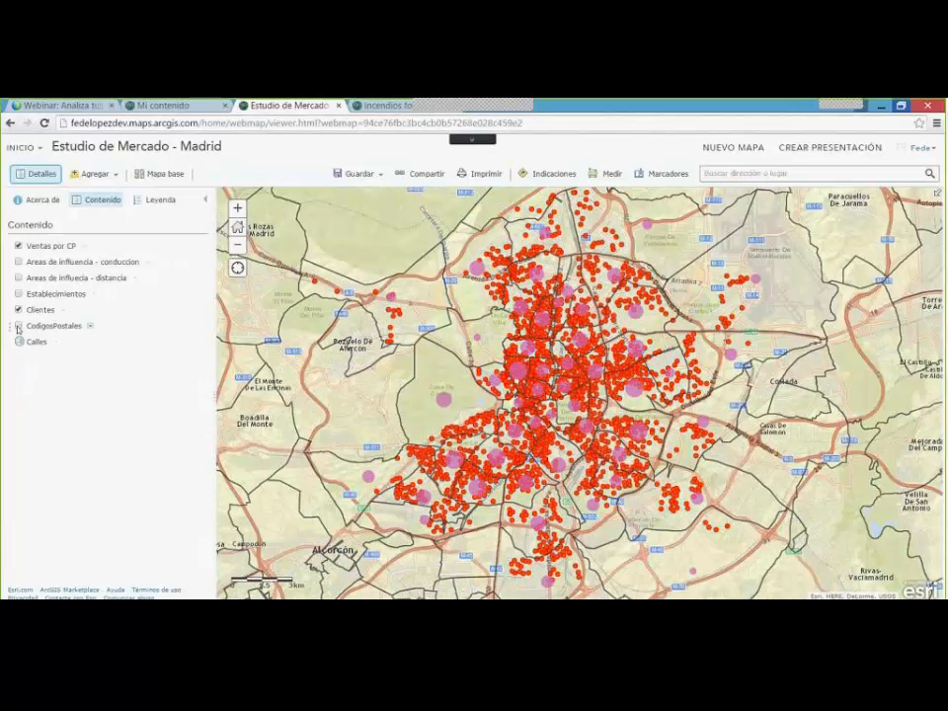
click(17, 309)
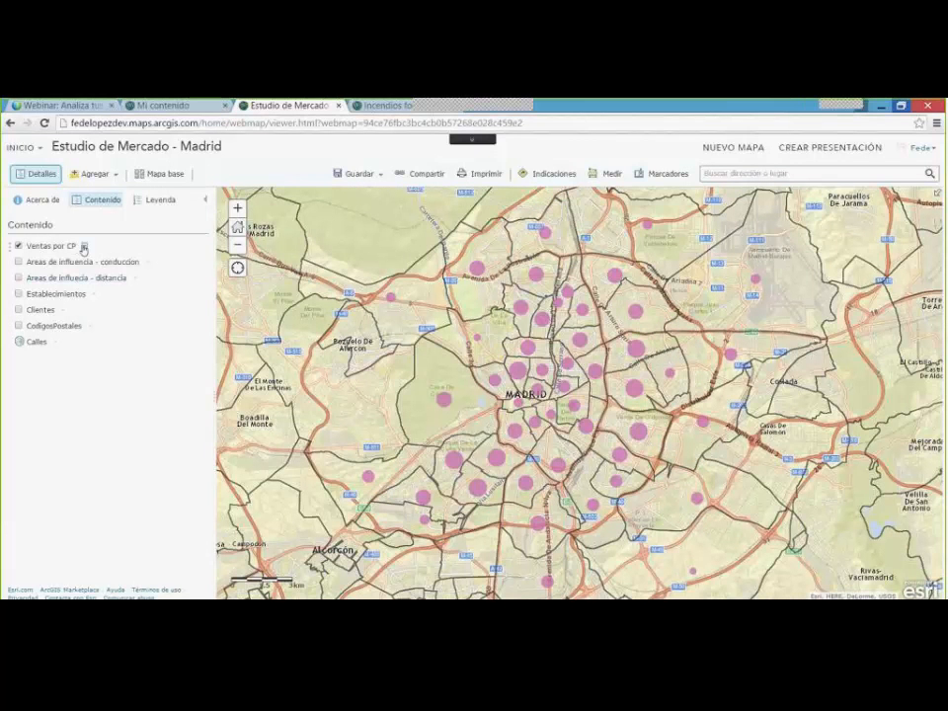
click(84, 248)
click(120, 425)
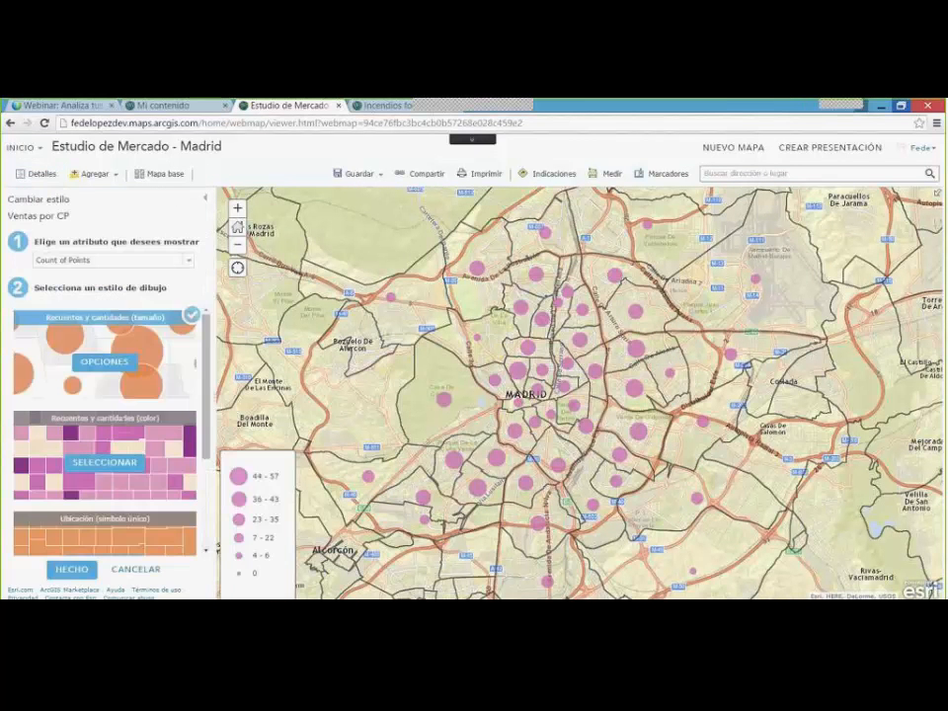
click(188, 261)
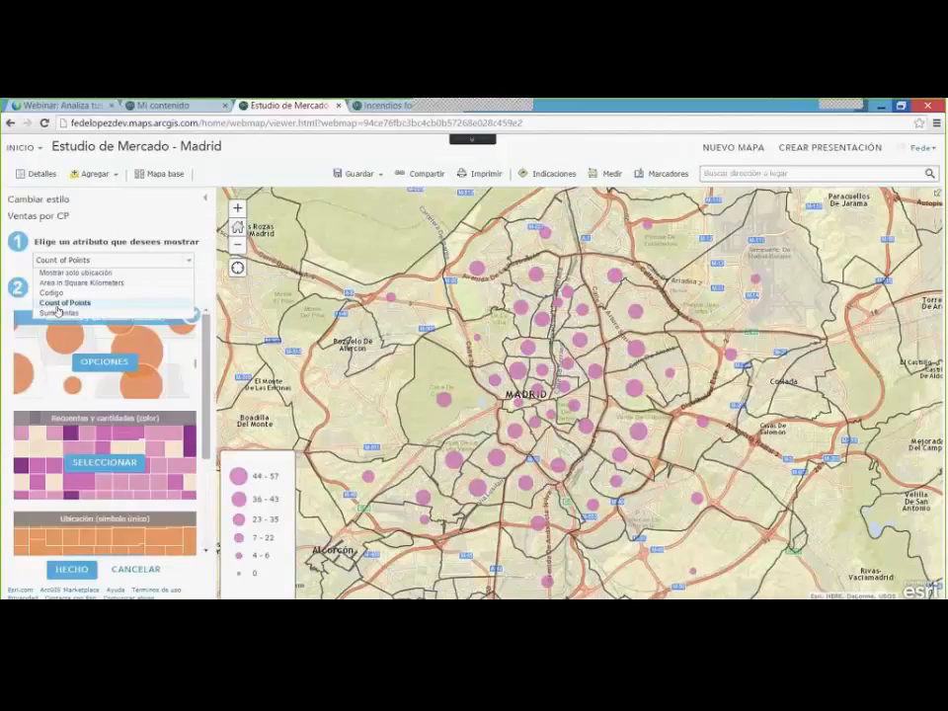
click(57, 310)
click(187, 261)
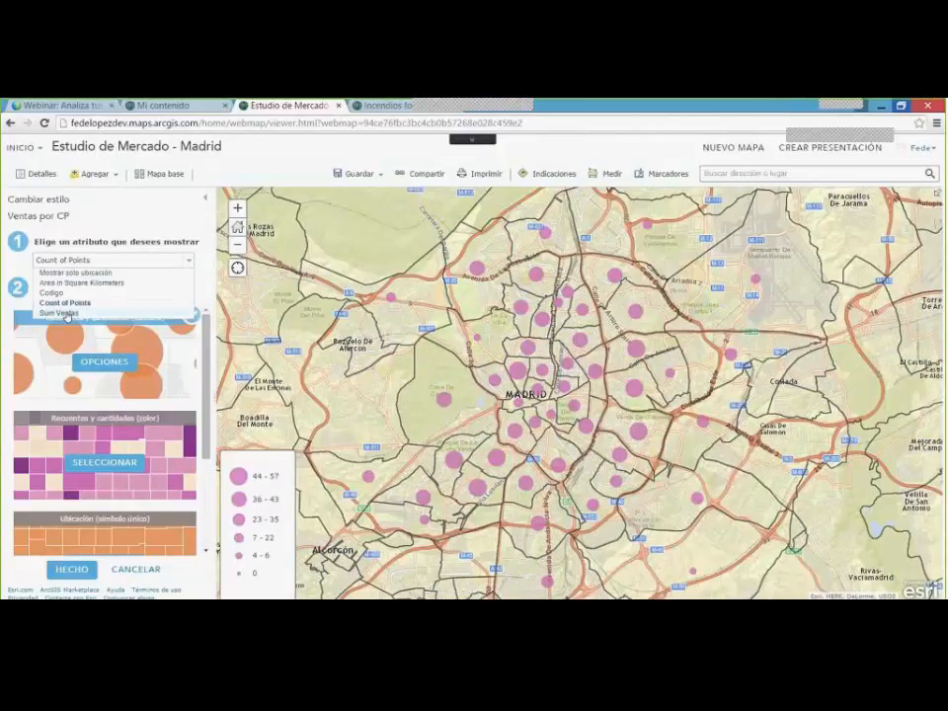
click(61, 313)
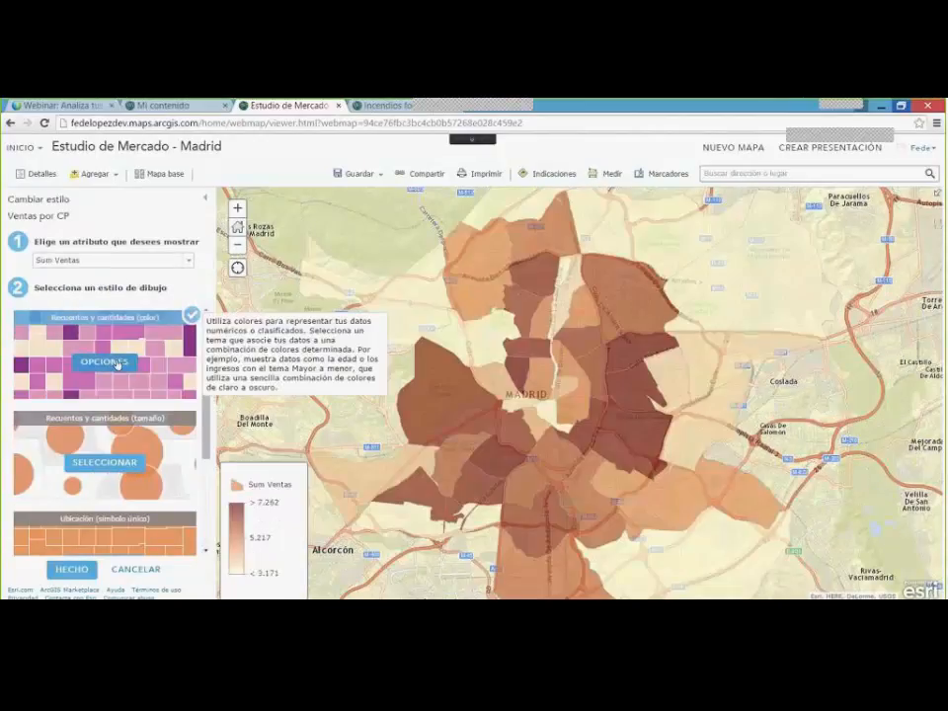
Apply the red-to-yellow fill colour ramp to the Sum Ventas style of Ventas por CP.
click(111, 361)
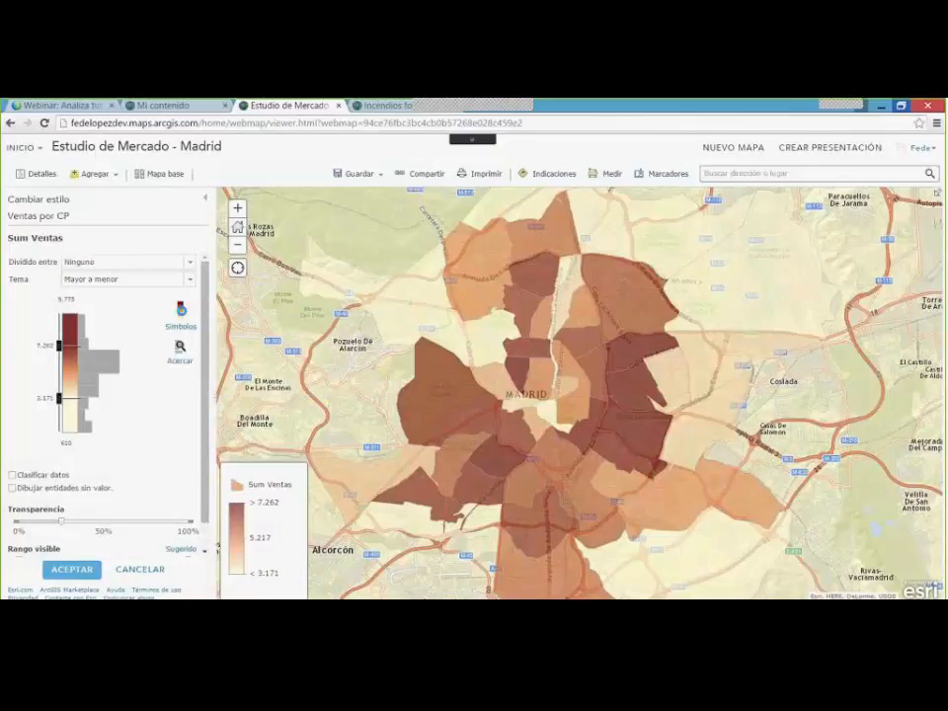
click(180, 312)
scroll(335, 335, down, 3)
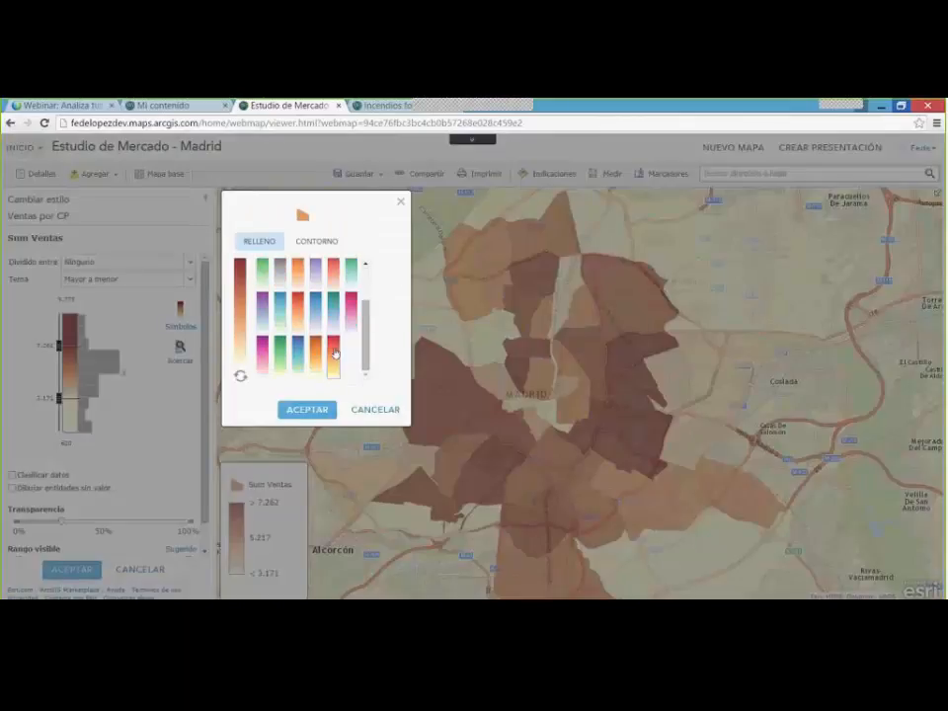
click(335, 353)
click(301, 411)
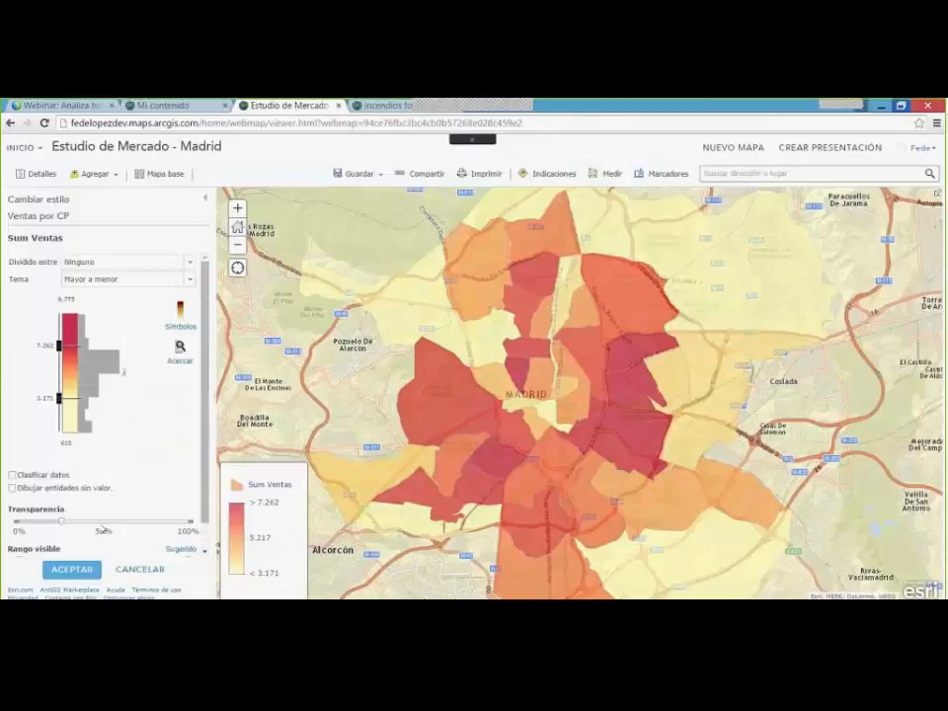
click(77, 570)
click(85, 570)
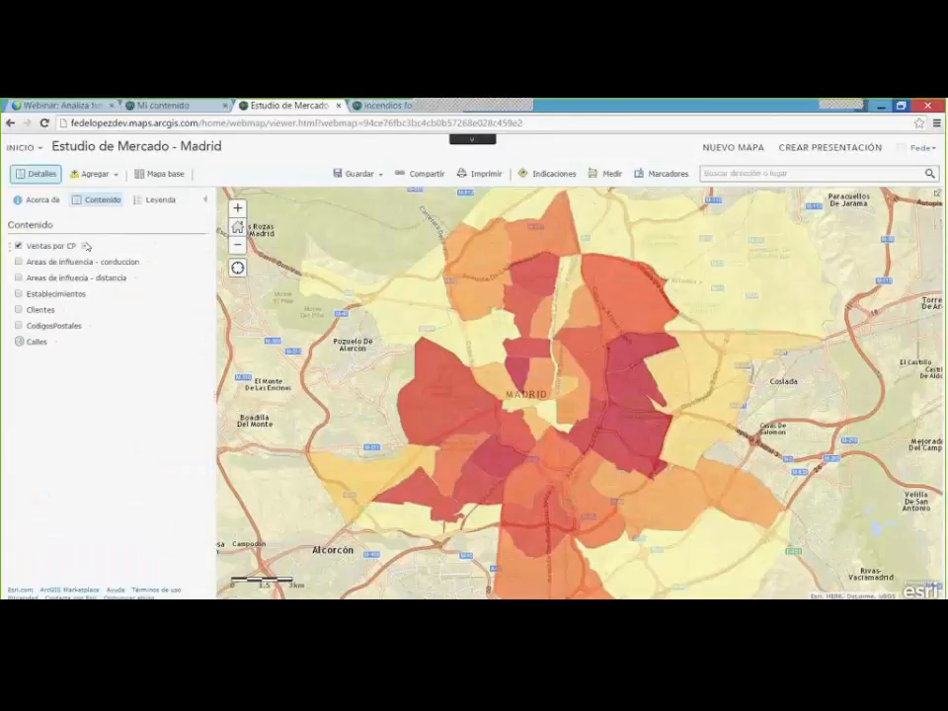
Label the Ventas por CP areas with the text "{Point_Count} clientes".
click(85, 246)
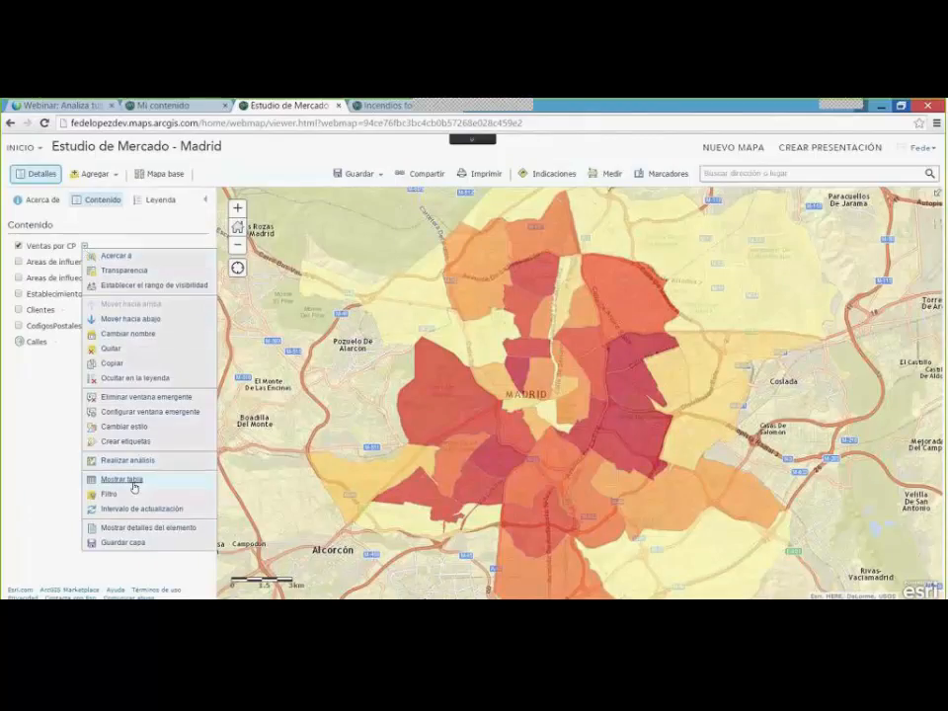
click(148, 440)
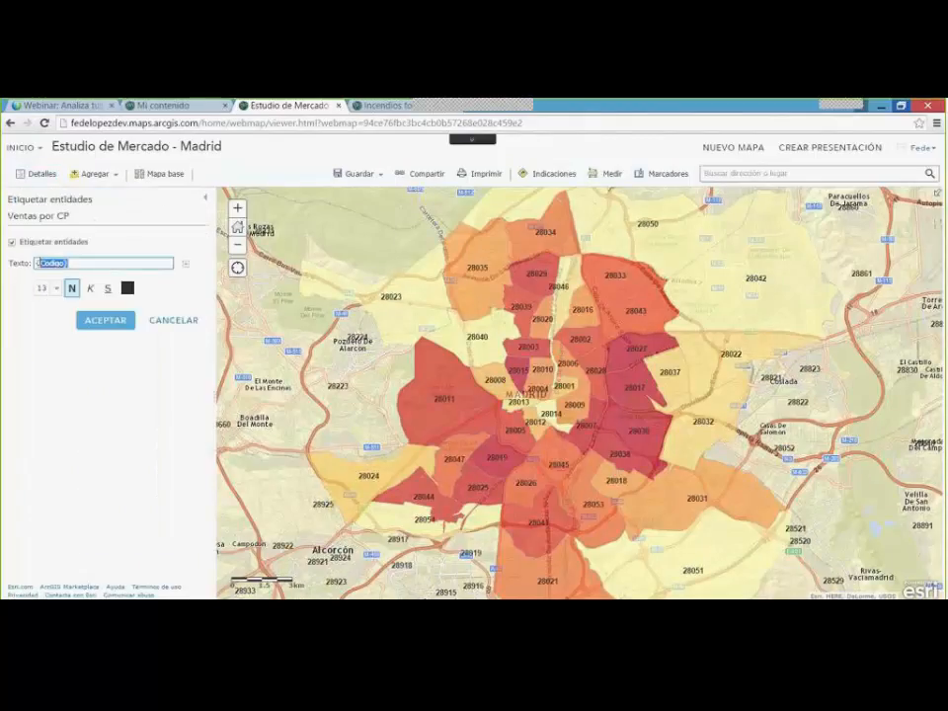
key(BackSpace)
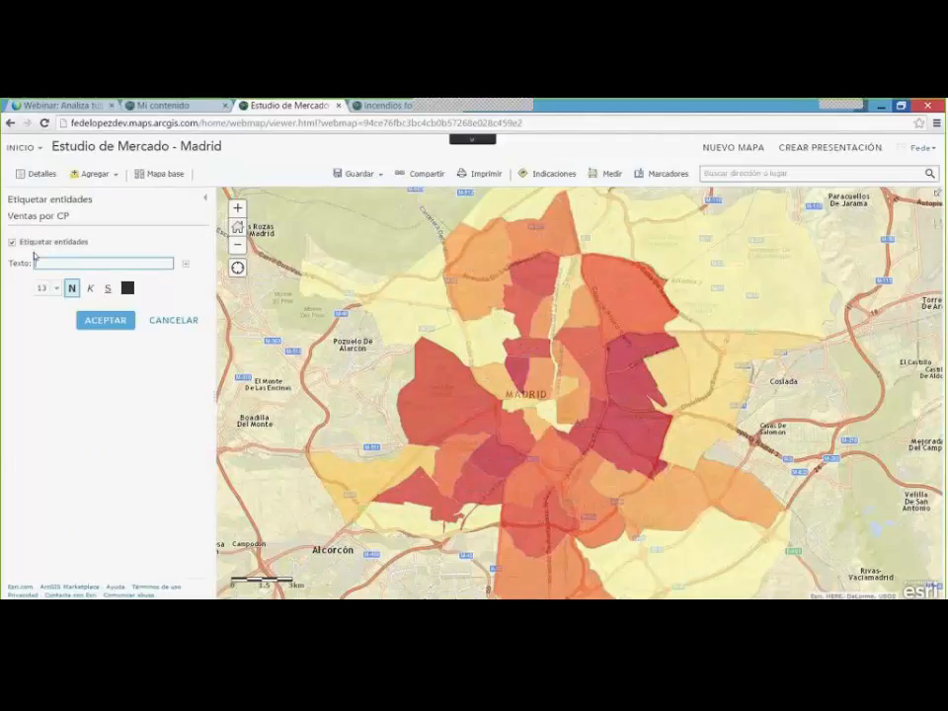
click(186, 265)
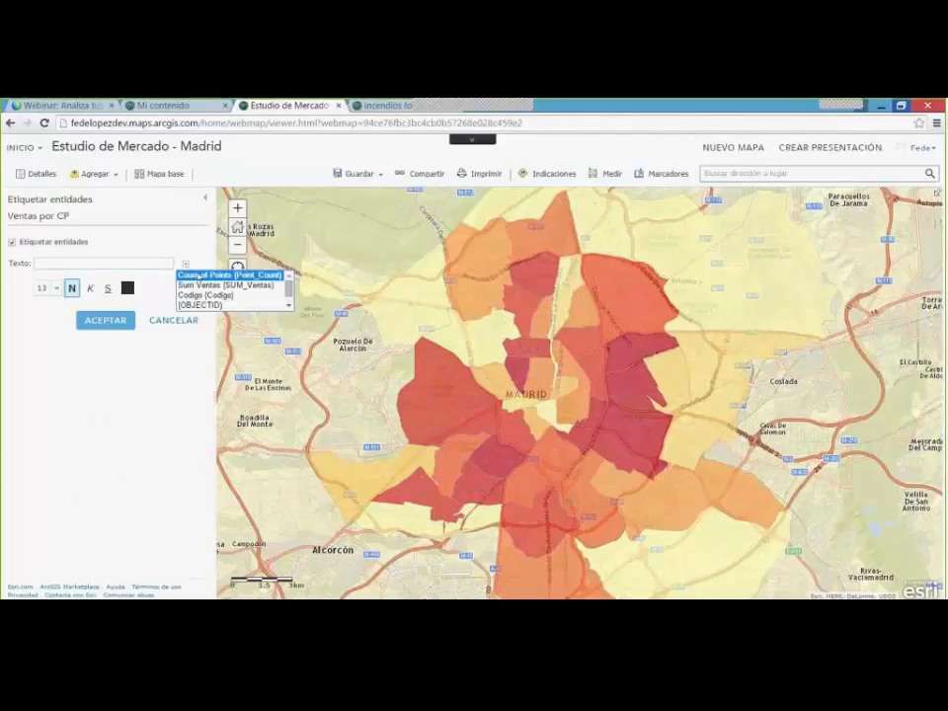
click(200, 276)
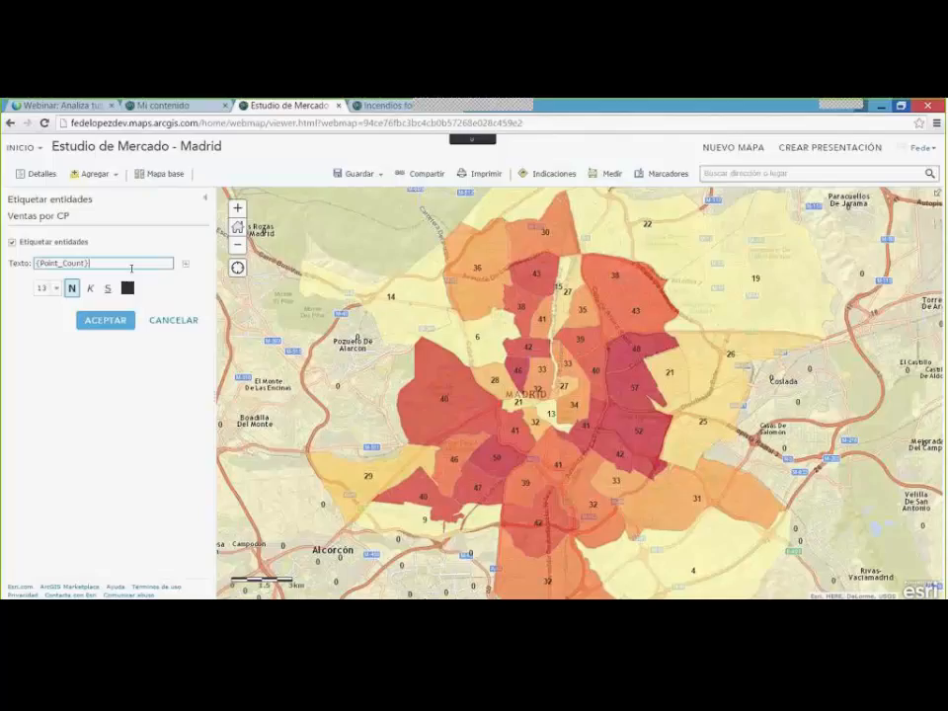
text(clientes)
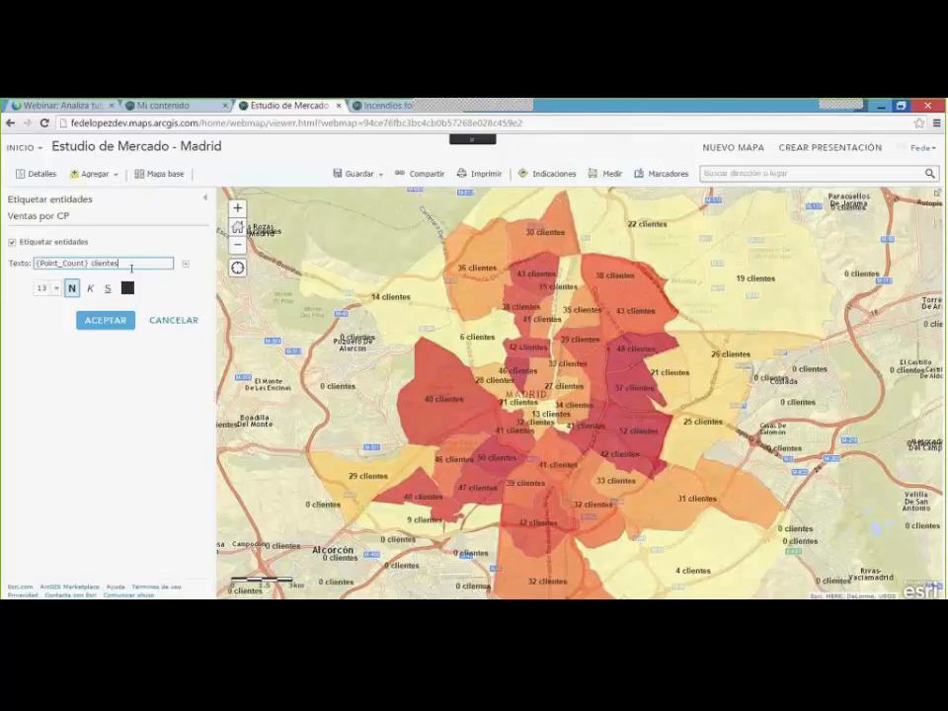
click(111, 321)
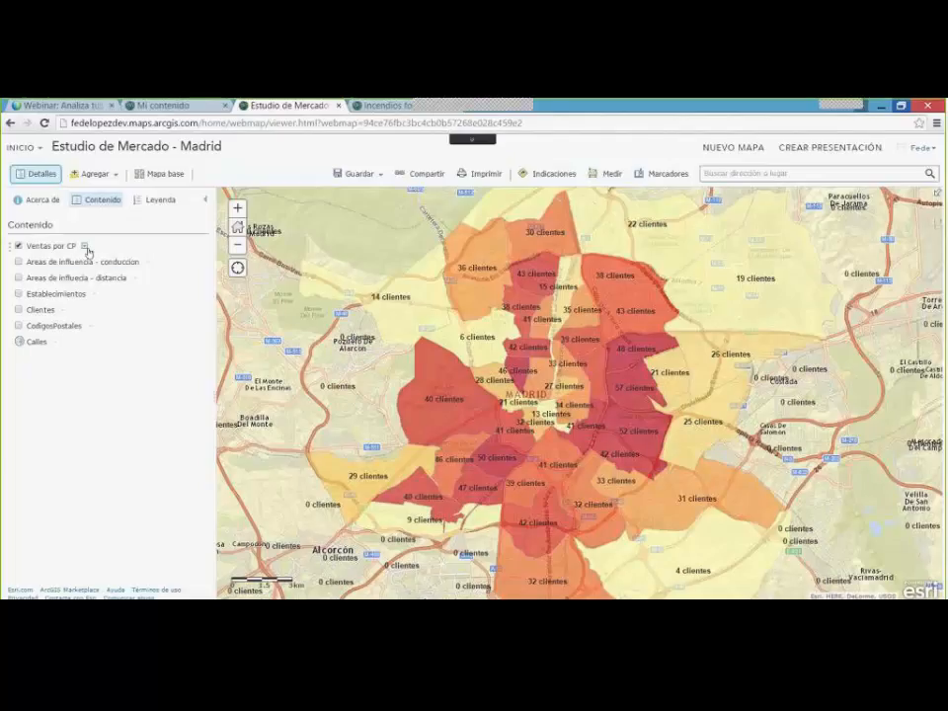
Show the Ventas por CP attribute table and add a field named Ratio of type Doble.
click(86, 247)
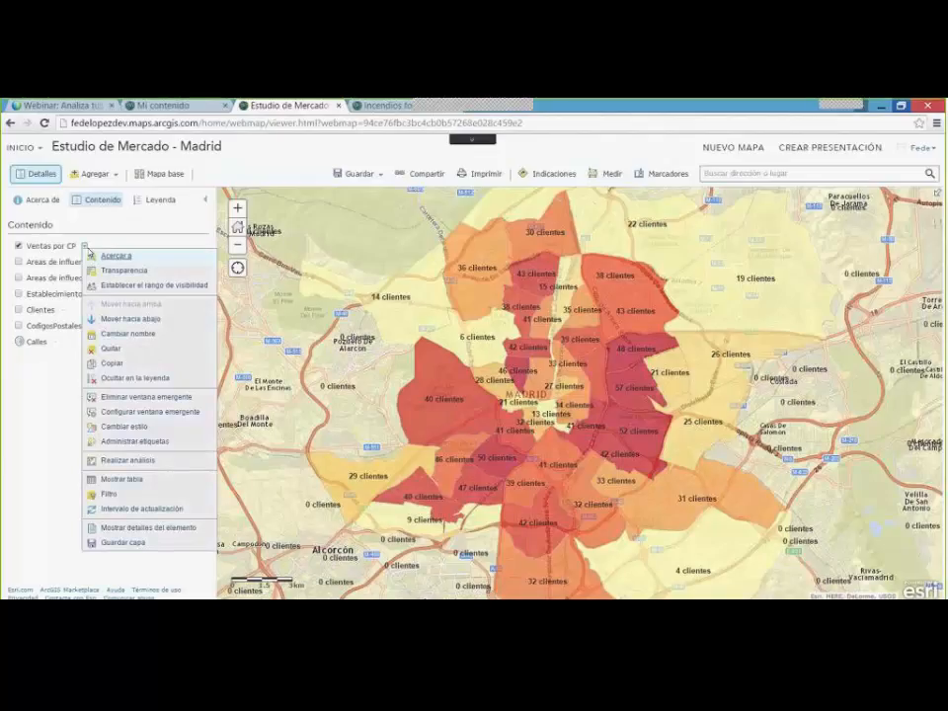
click(123, 479)
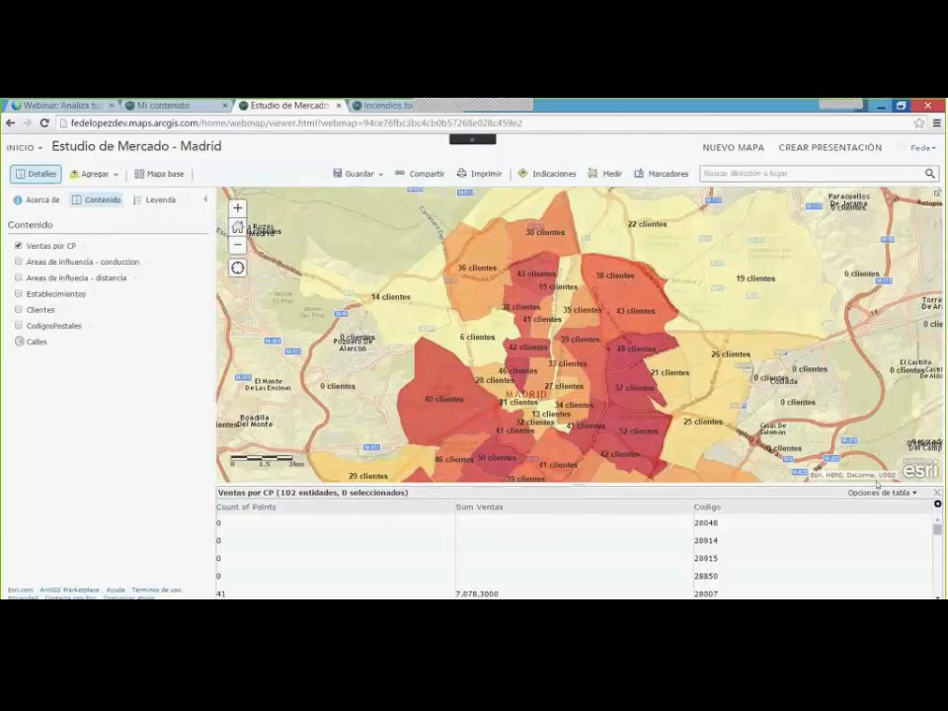
click(903, 493)
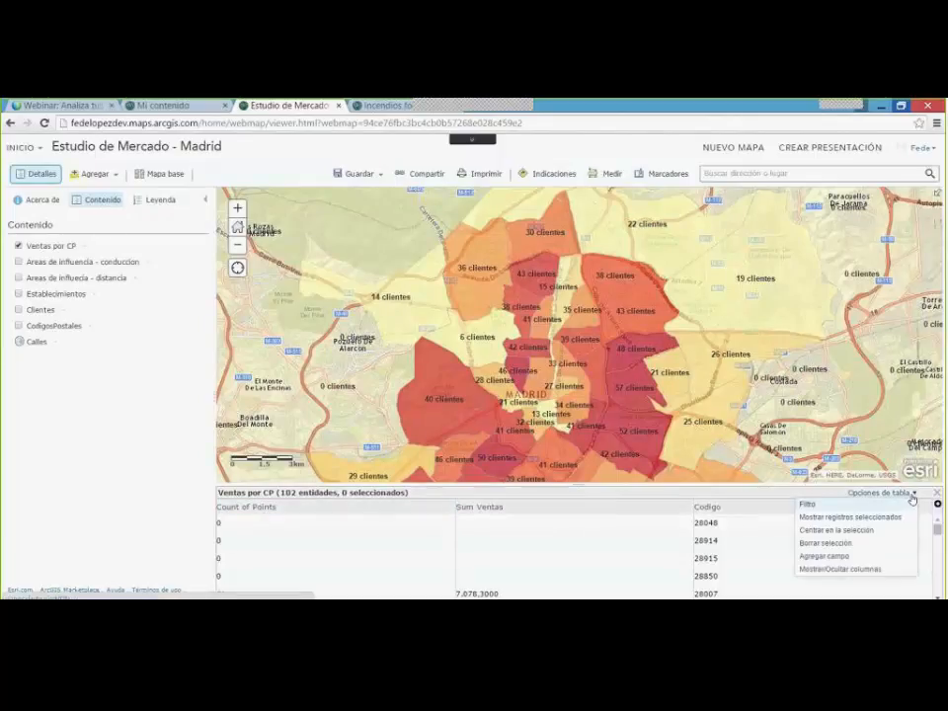
click(818, 557)
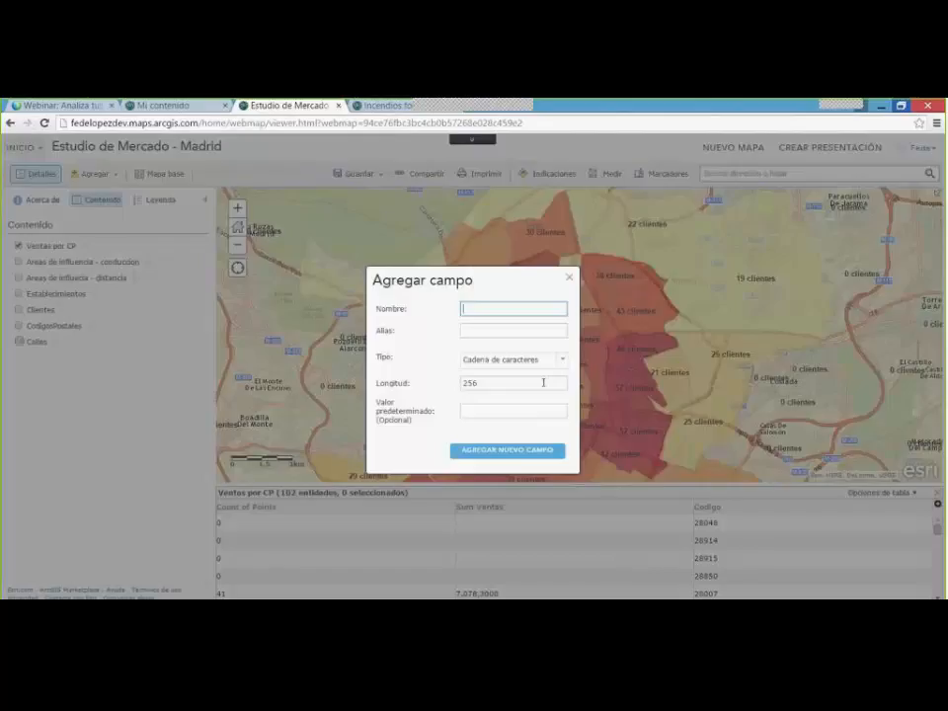
text(Ratio)
click(563, 361)
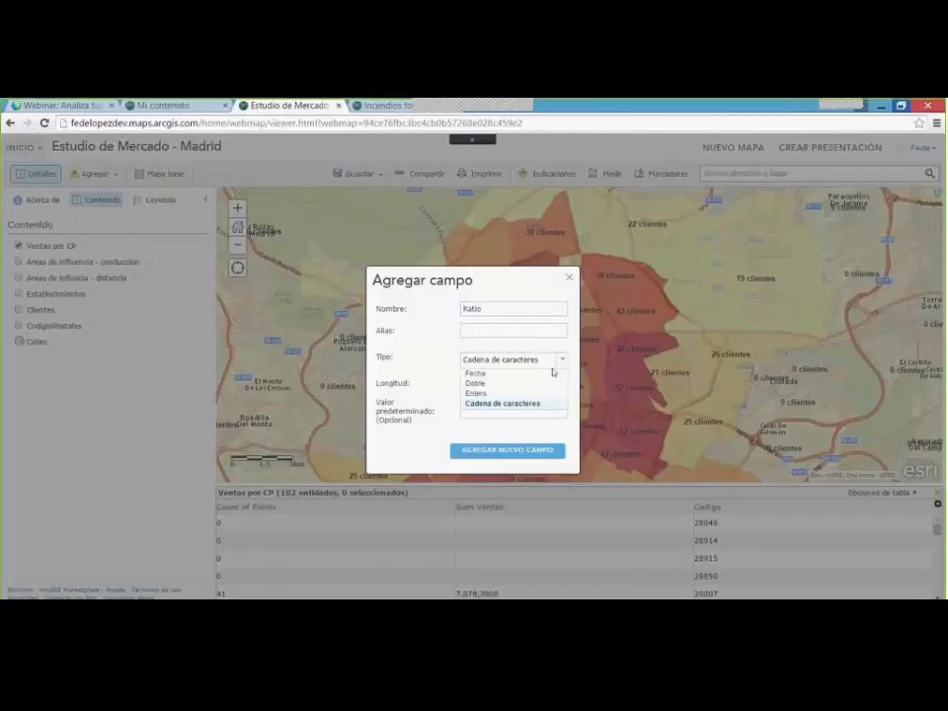
click(507, 384)
click(511, 431)
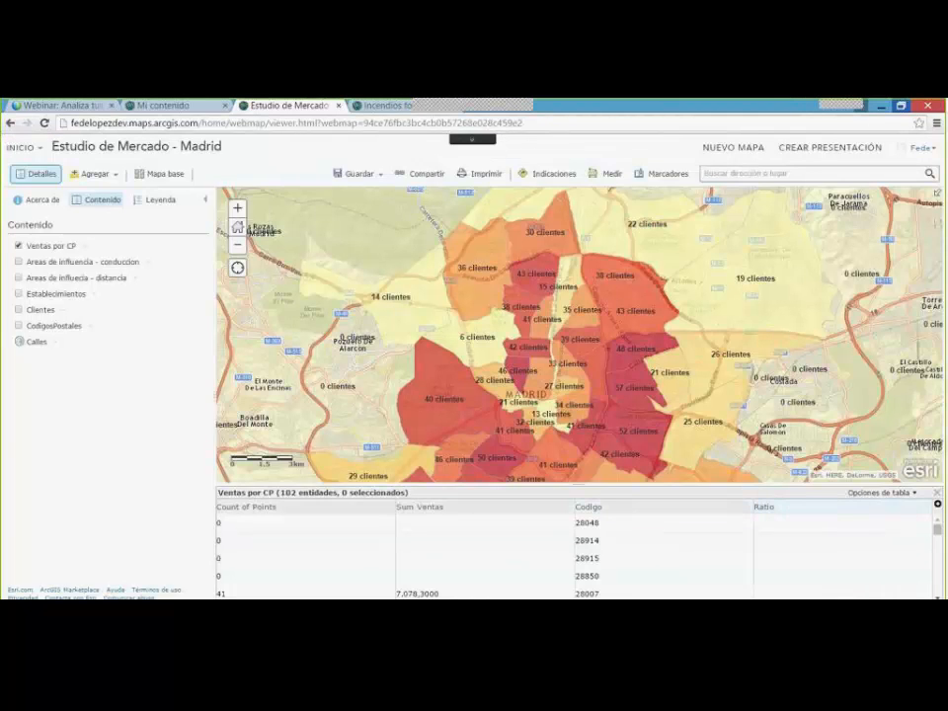
Calculate the Ratio field as SUM_Ventas / CAST(Point_Count AS FLOAT) and close the attribute table.
click(815, 507)
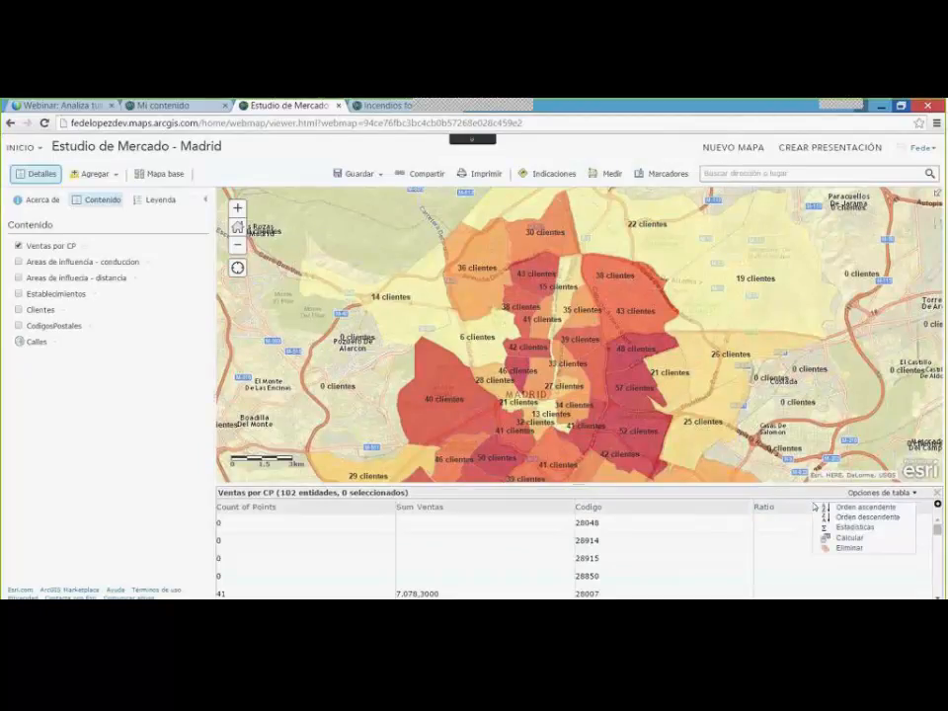
click(847, 538)
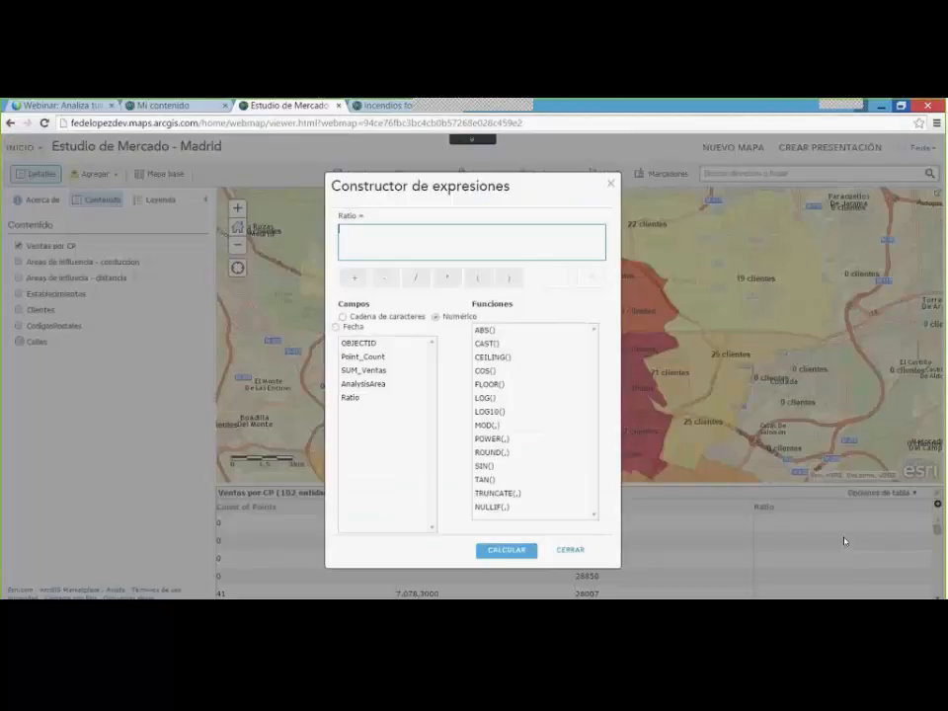
click(367, 371)
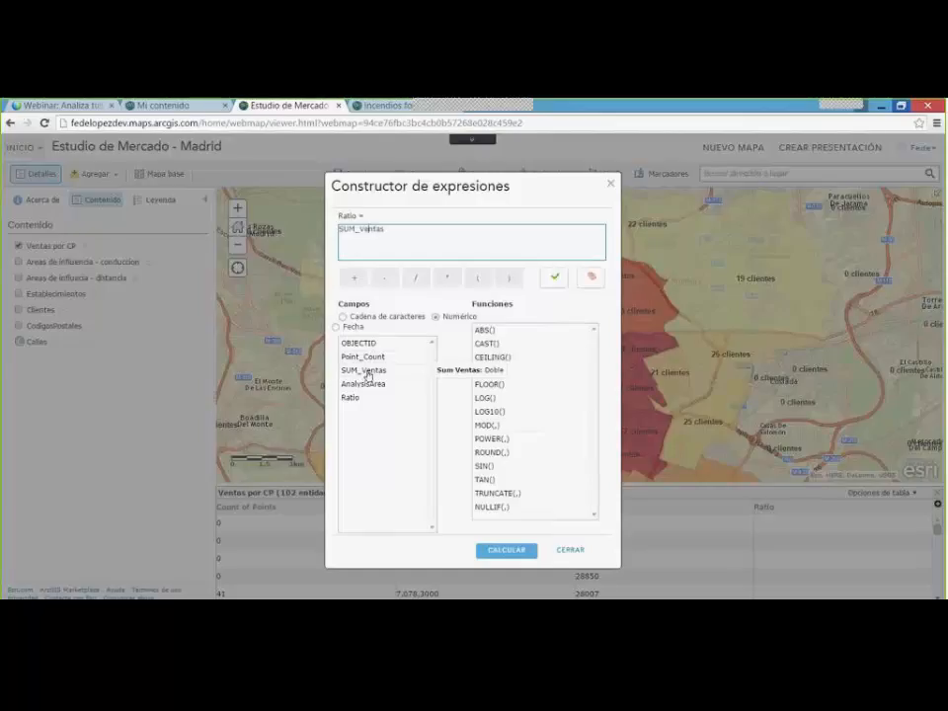
click(414, 279)
drag(409, 234, 338, 298)
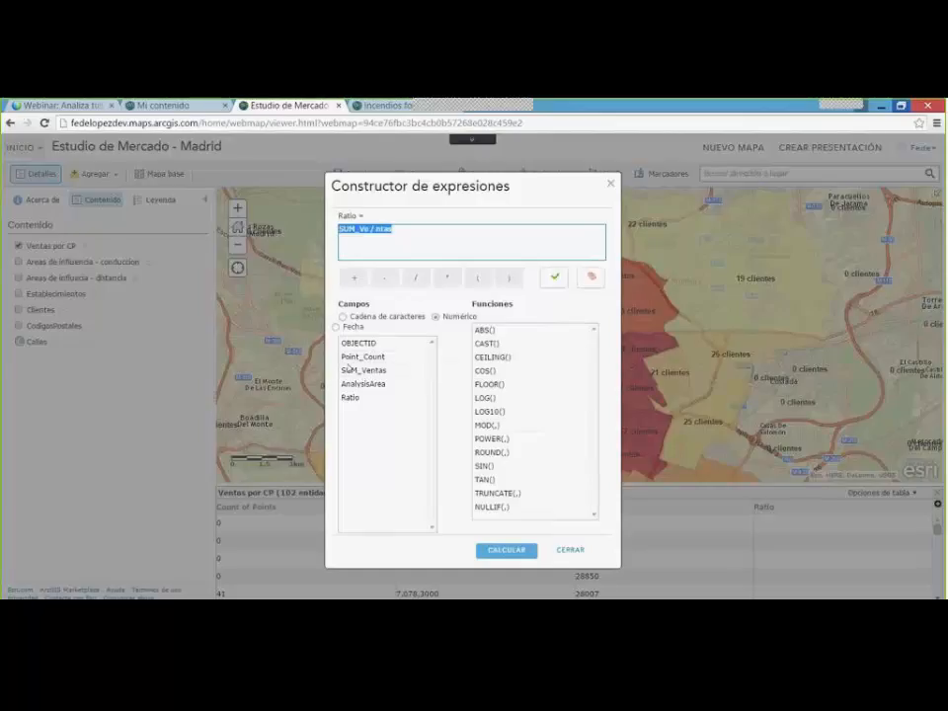
click(352, 371)
click(414, 277)
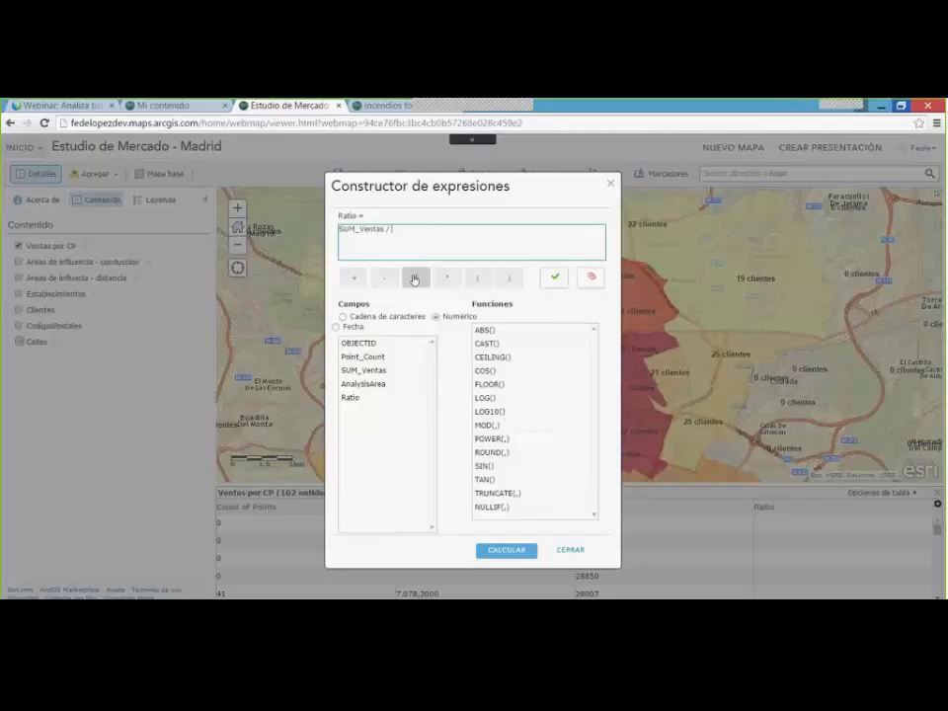
click(375, 357)
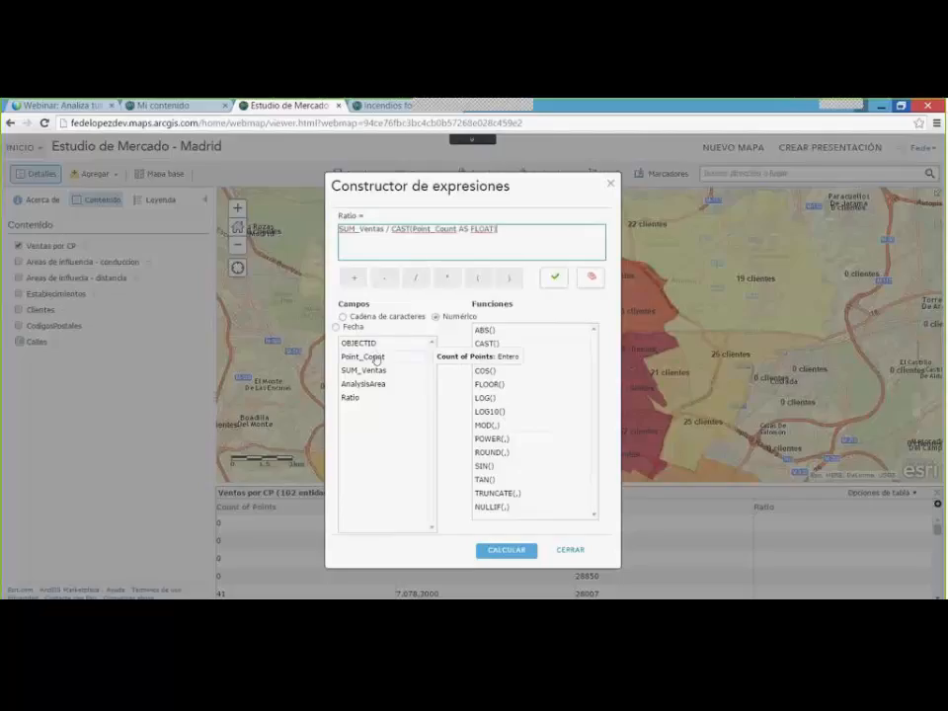
click(500, 550)
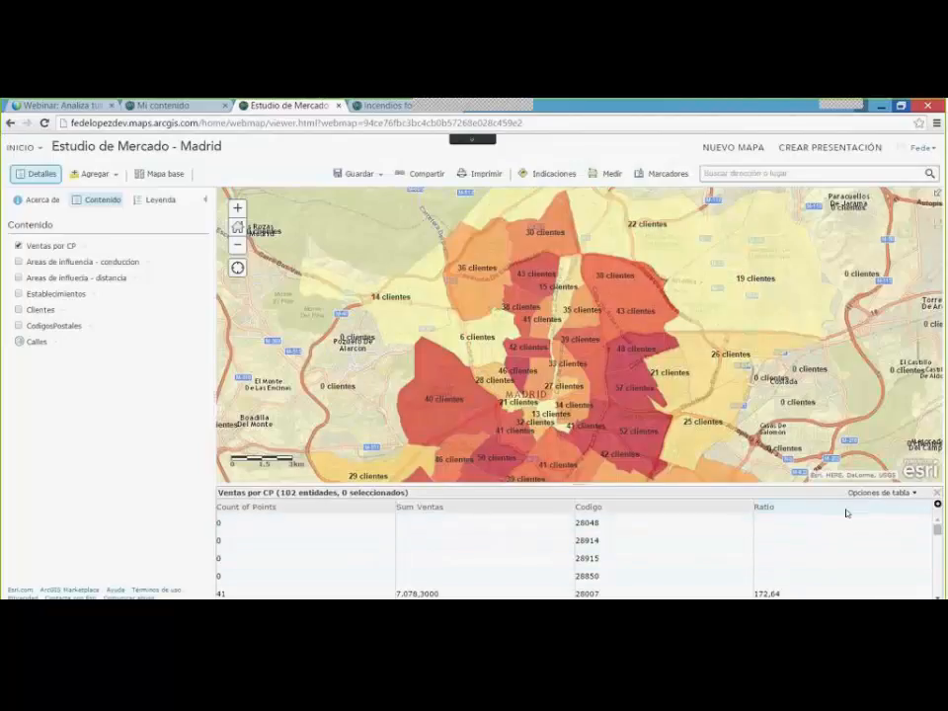
click(934, 493)
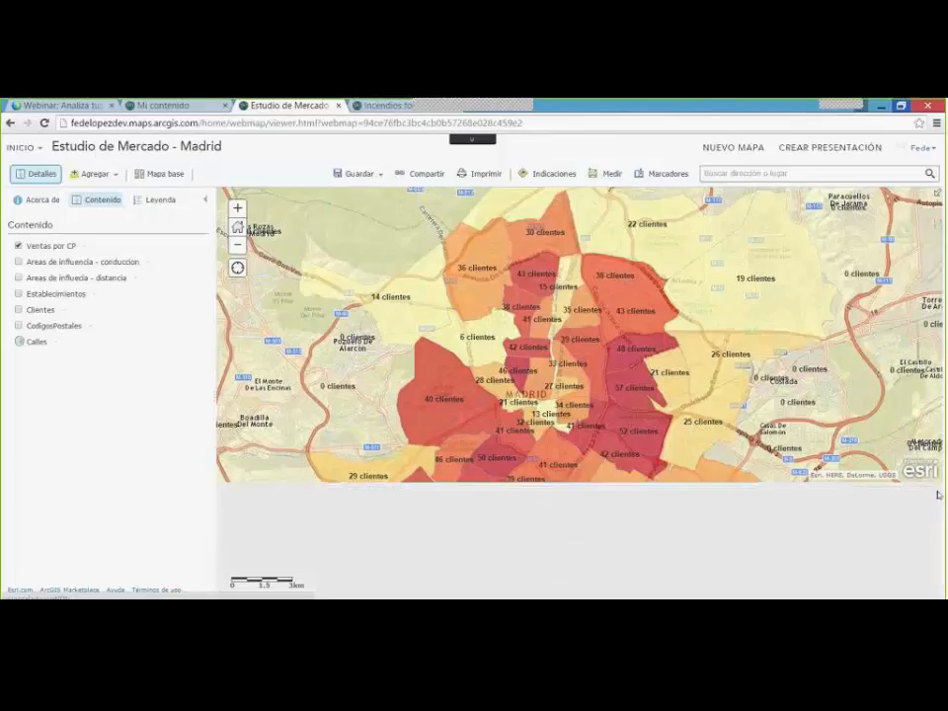
Change the Ventas por CP style to show the Ratio attribute by colour and accept it.
click(85, 247)
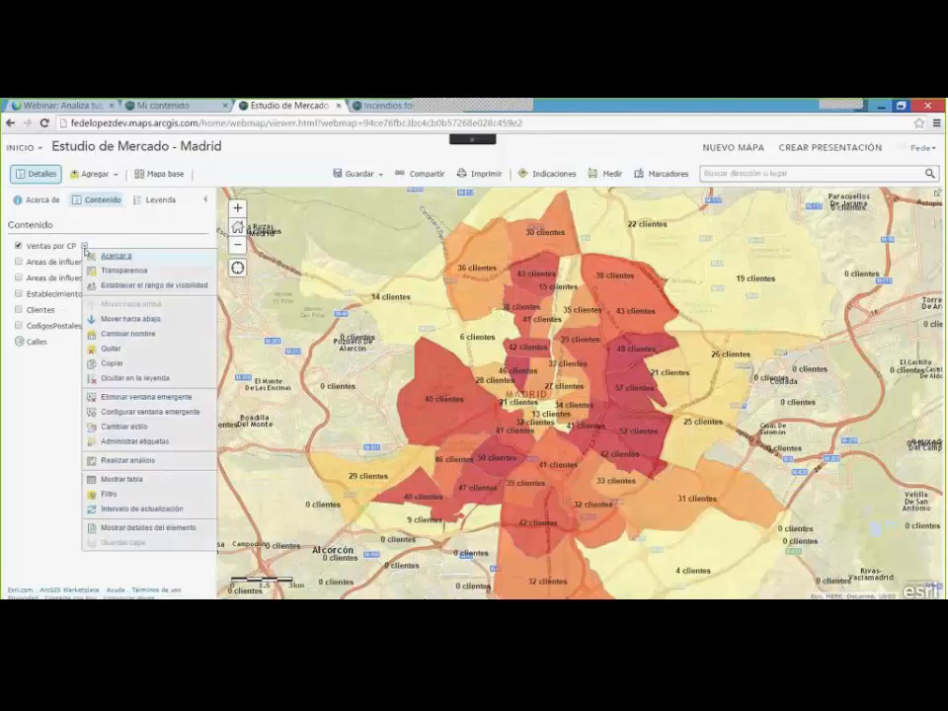
click(120, 426)
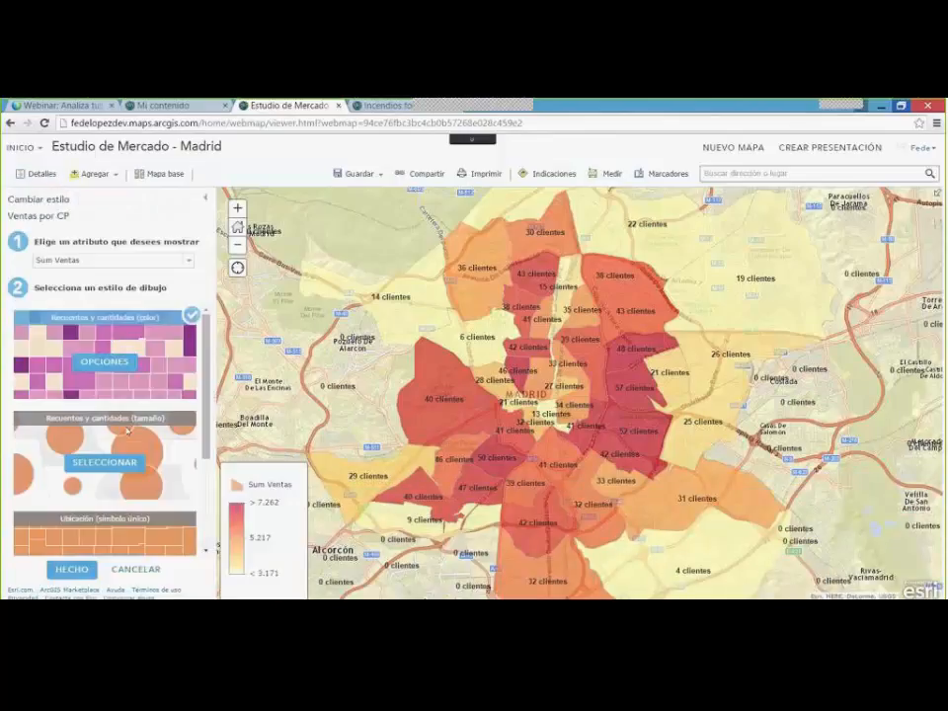
click(186, 263)
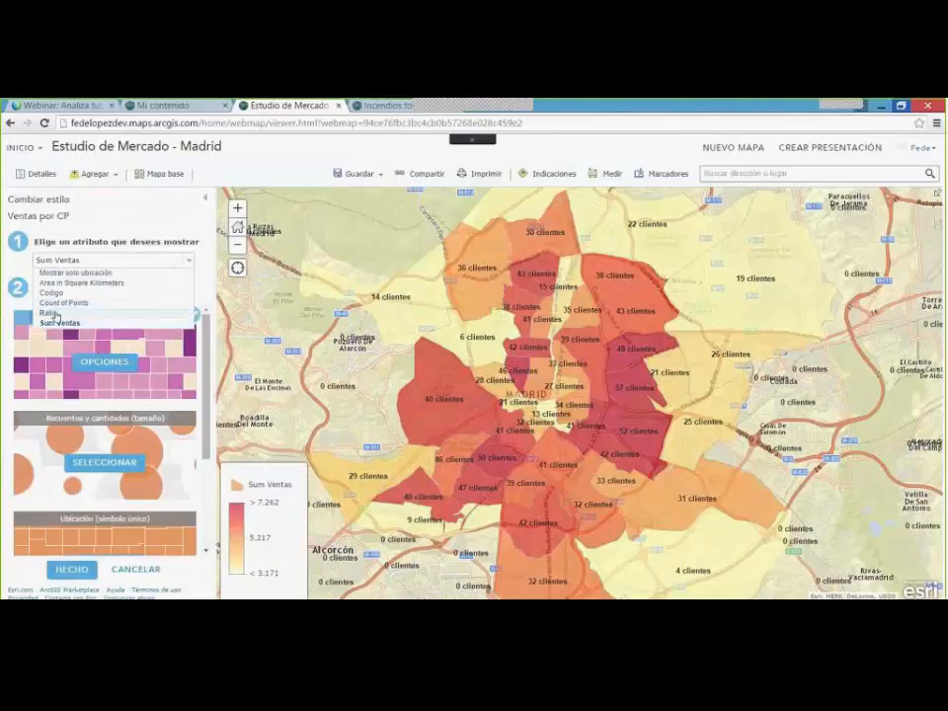
click(51, 312)
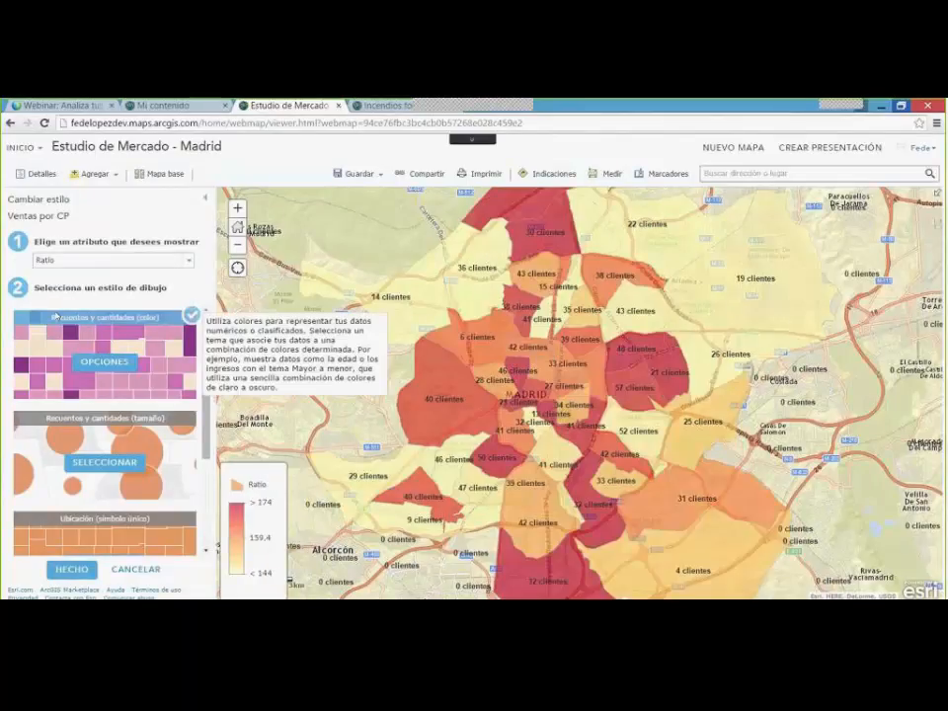
click(71, 568)
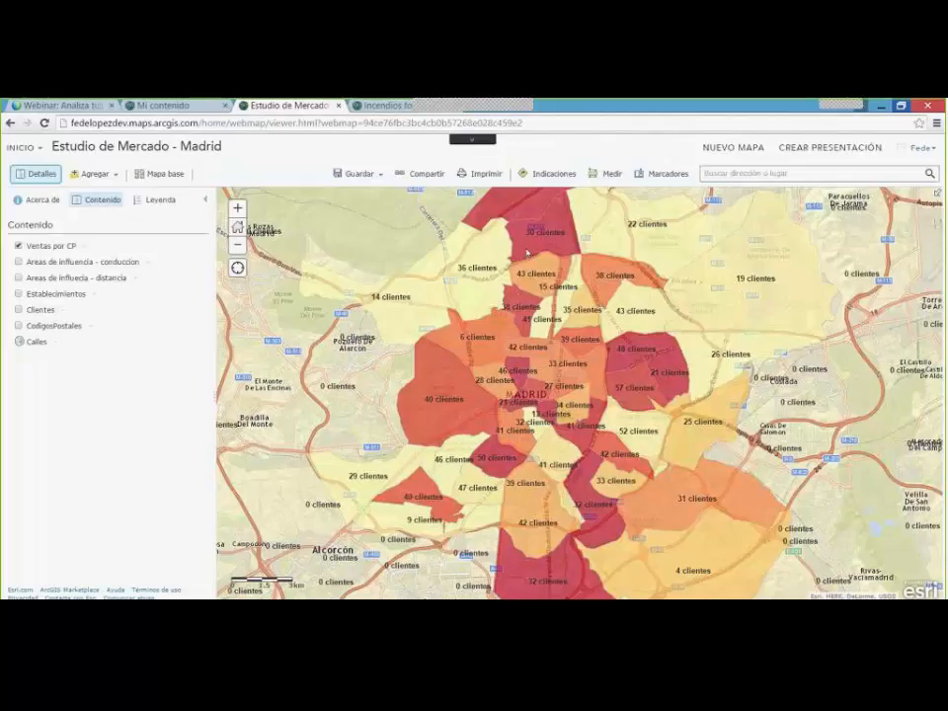
Filter the Ventas por CP layer to areas where Ratio "es mayor que" 160.
drag(541, 321, 535, 332)
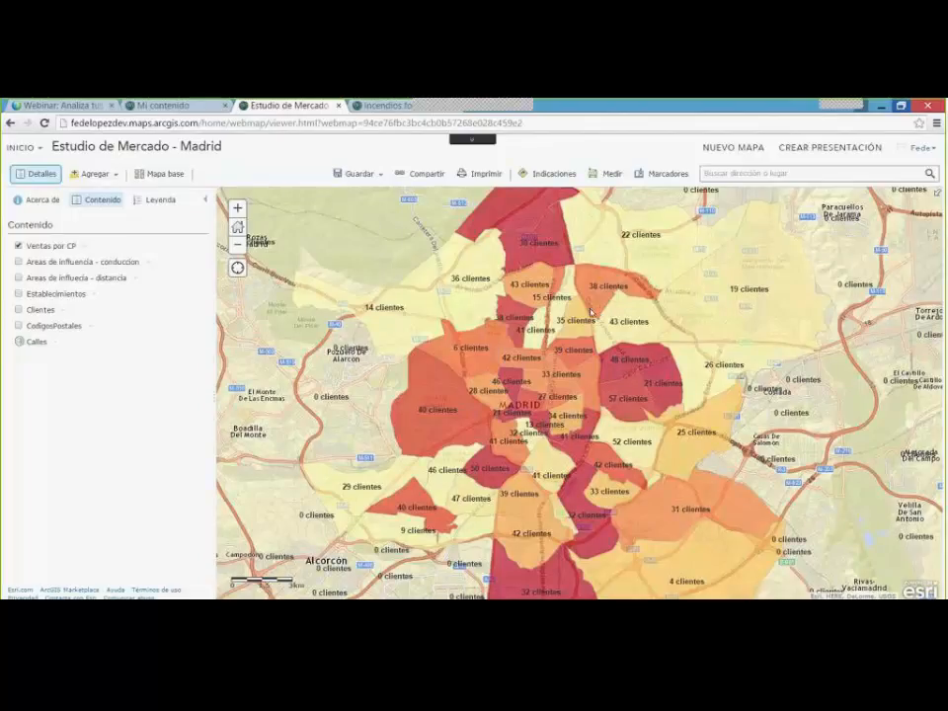
click(84, 247)
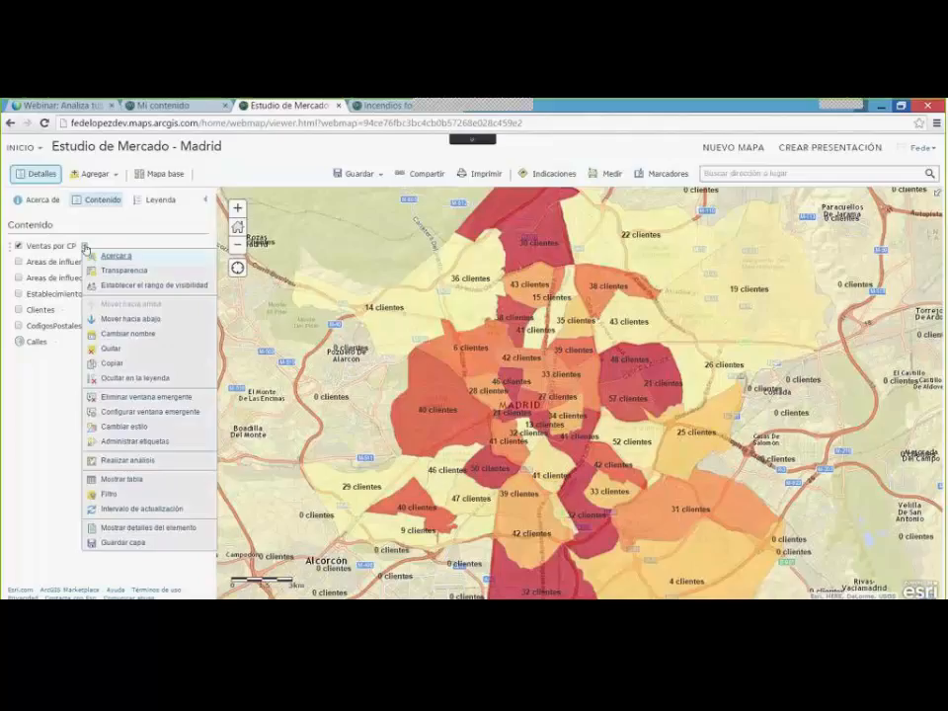
click(109, 494)
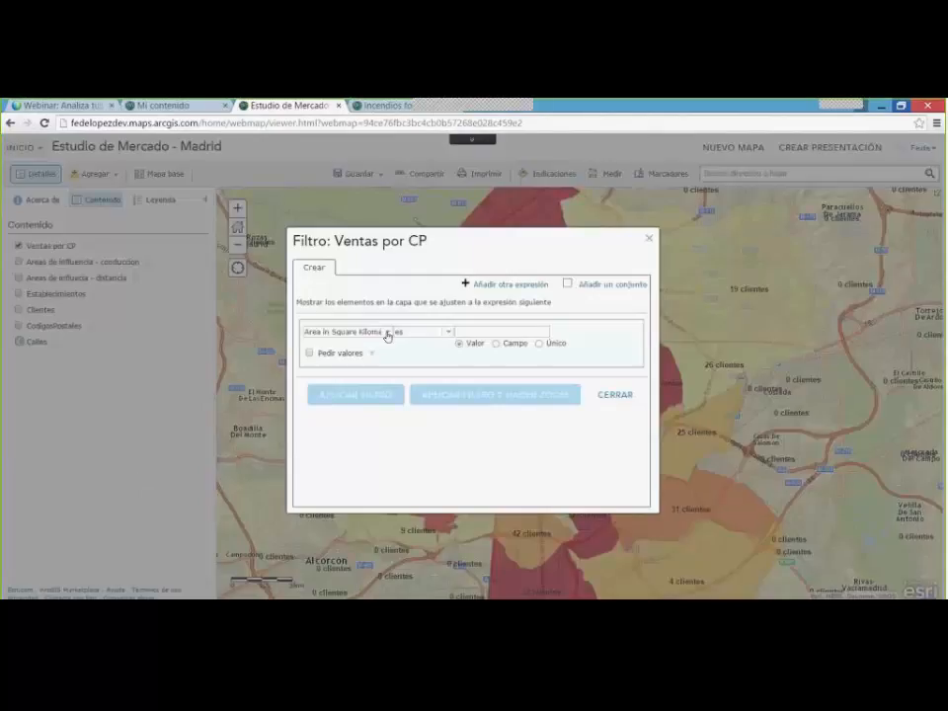
click(388, 334)
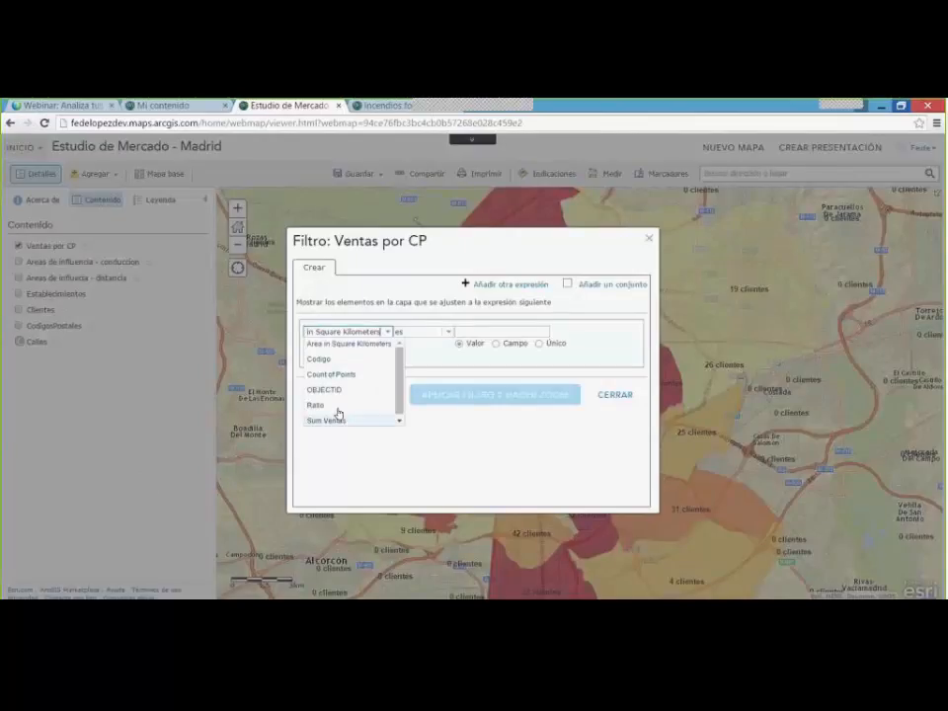
click(325, 404)
click(449, 333)
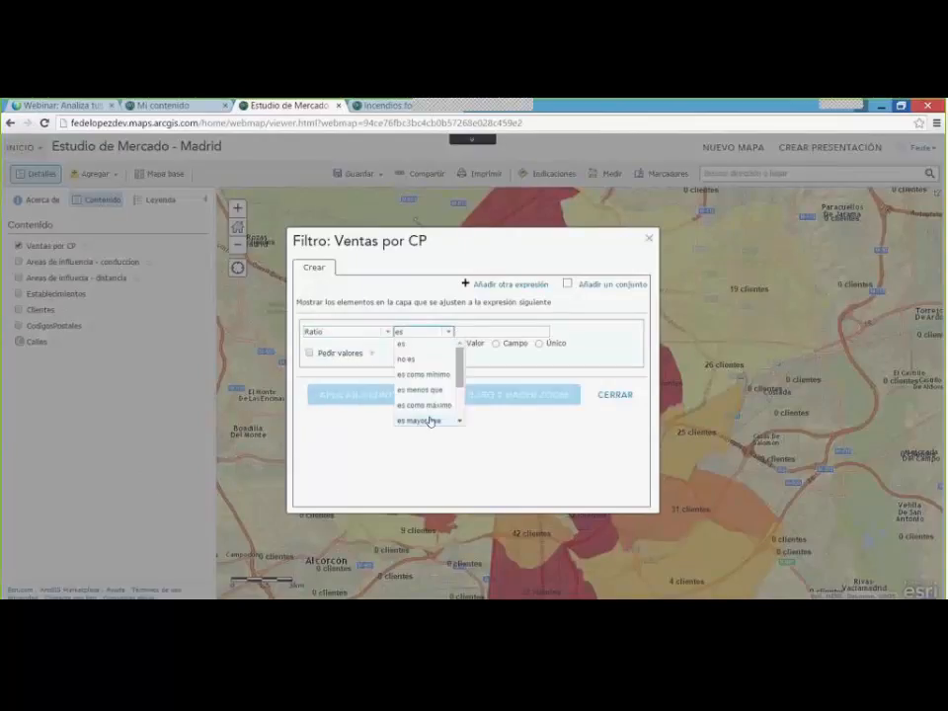
click(431, 419)
click(475, 330)
text(160)
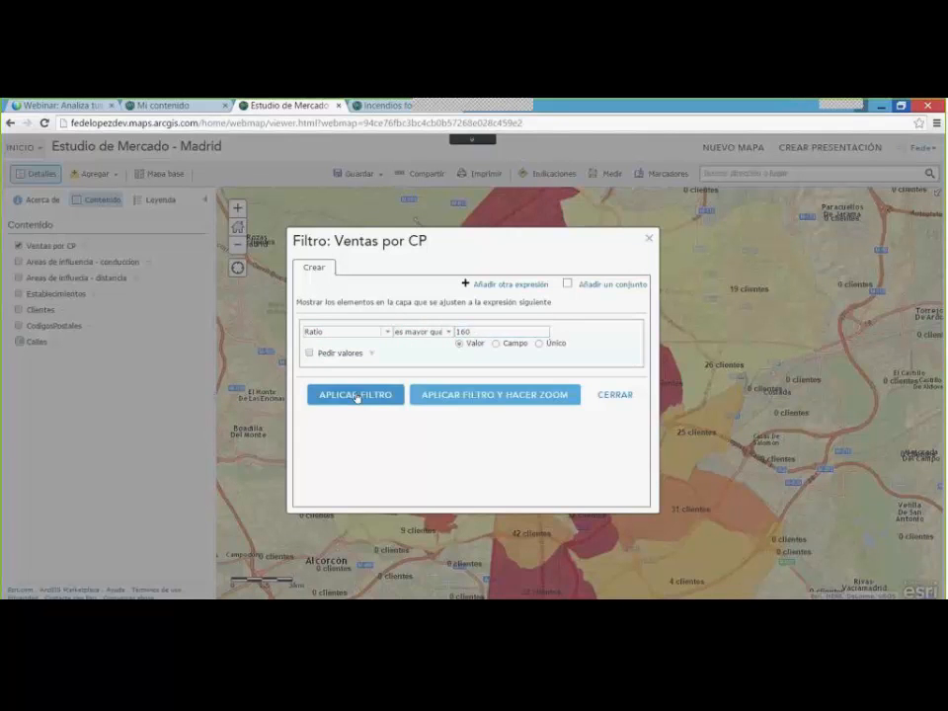
click(355, 394)
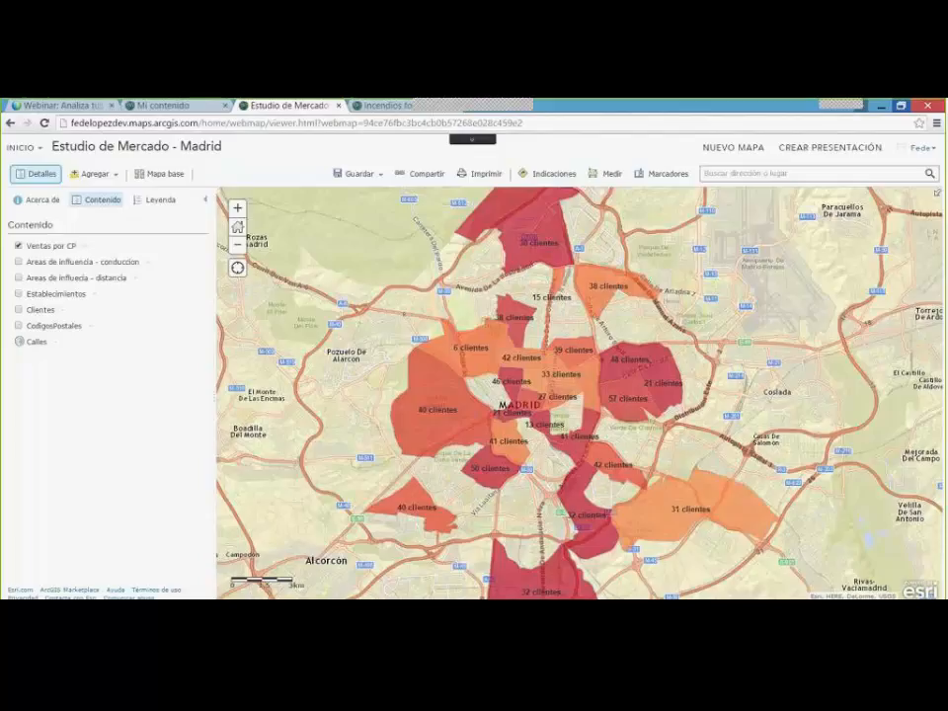
Add the Establecimientos_candidatos file from the DEMO folder to the map and display it by location only.
click(120, 550)
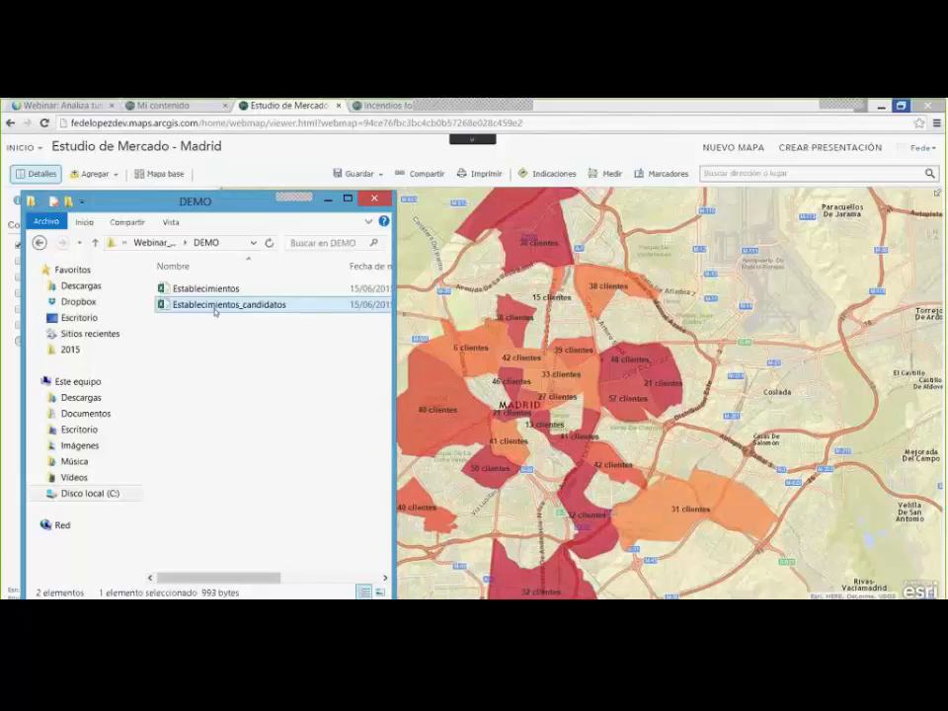
drag(216, 311, 521, 367)
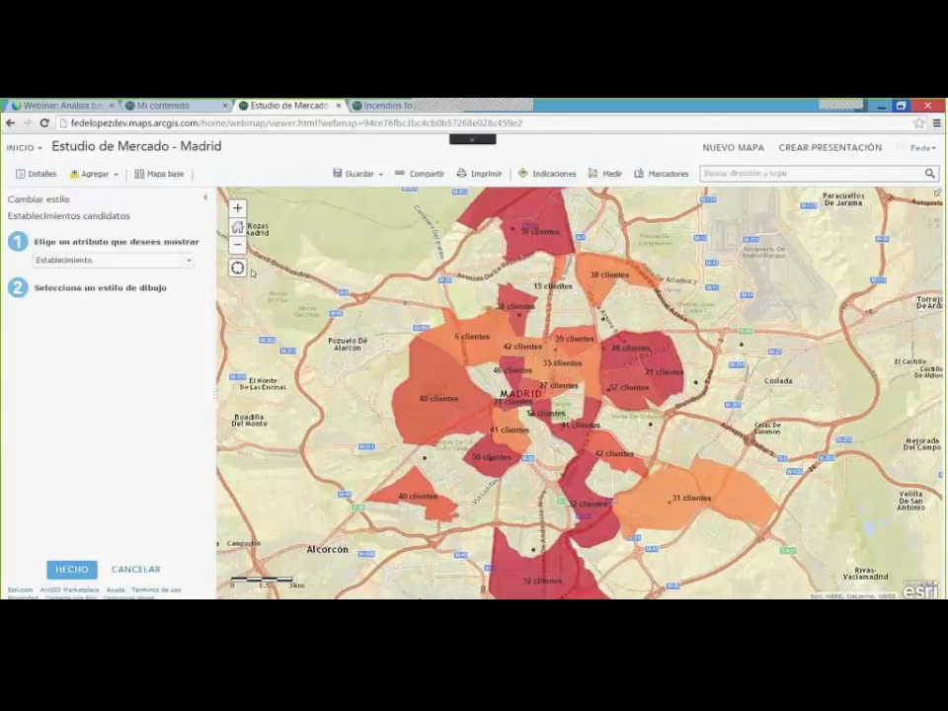
click(189, 263)
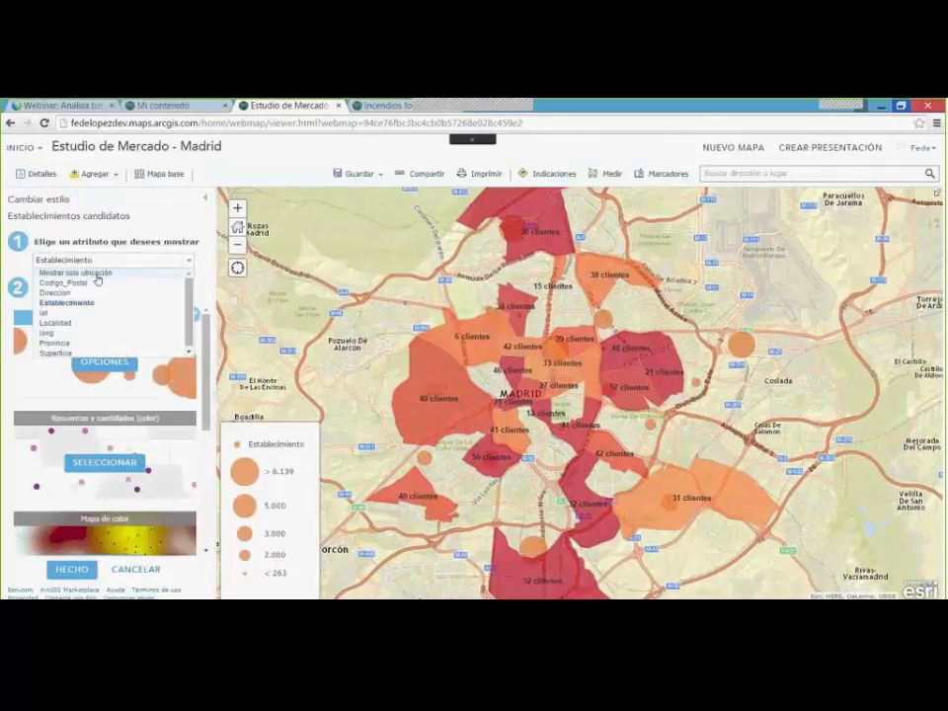
click(89, 271)
Style Establecimientos candidatos with a blue circle symbol of 35 px, extend its visible range out to Países, and accept the style.
click(104, 364)
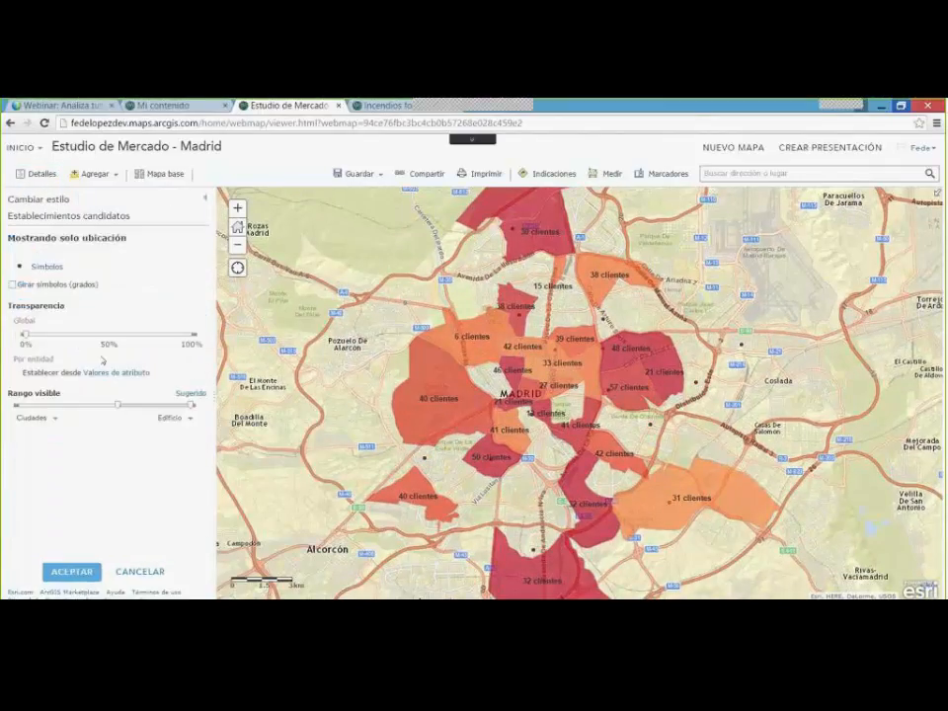
click(47, 266)
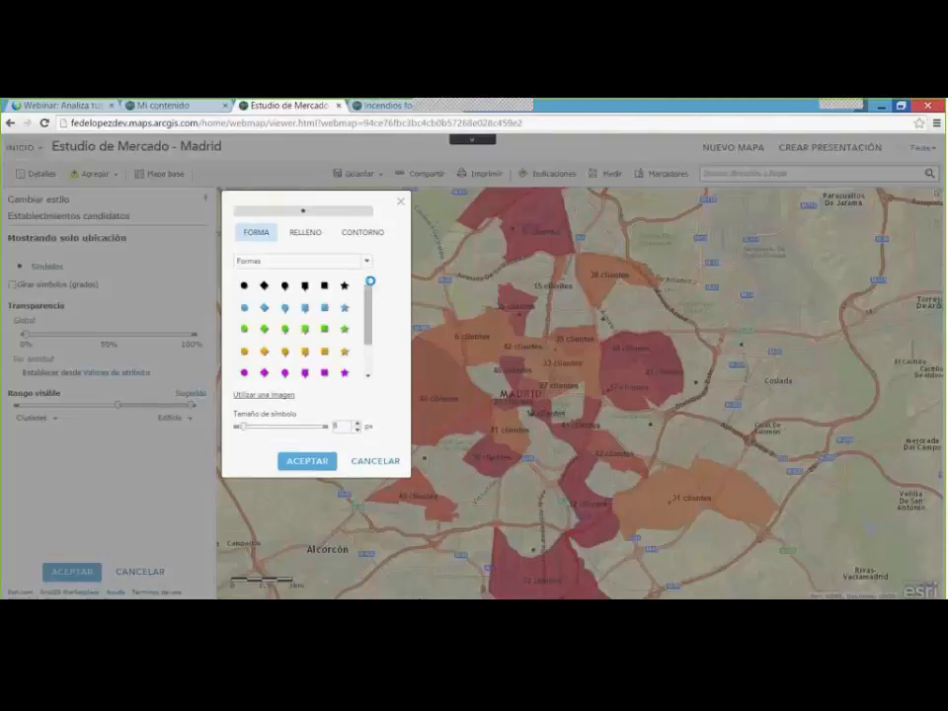
click(246, 309)
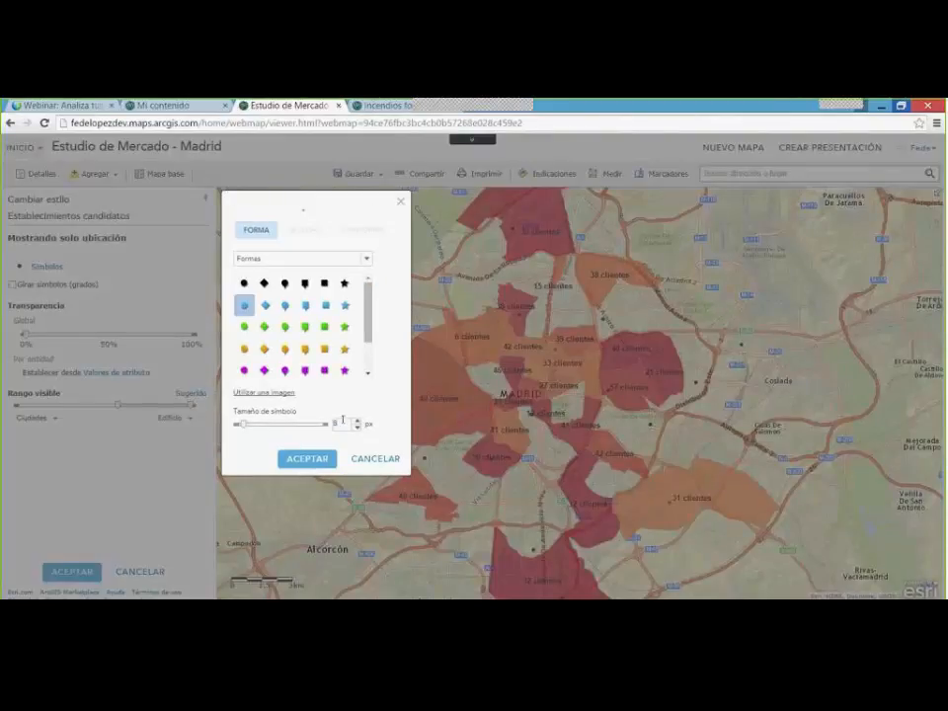
click(341, 423)
text(35)
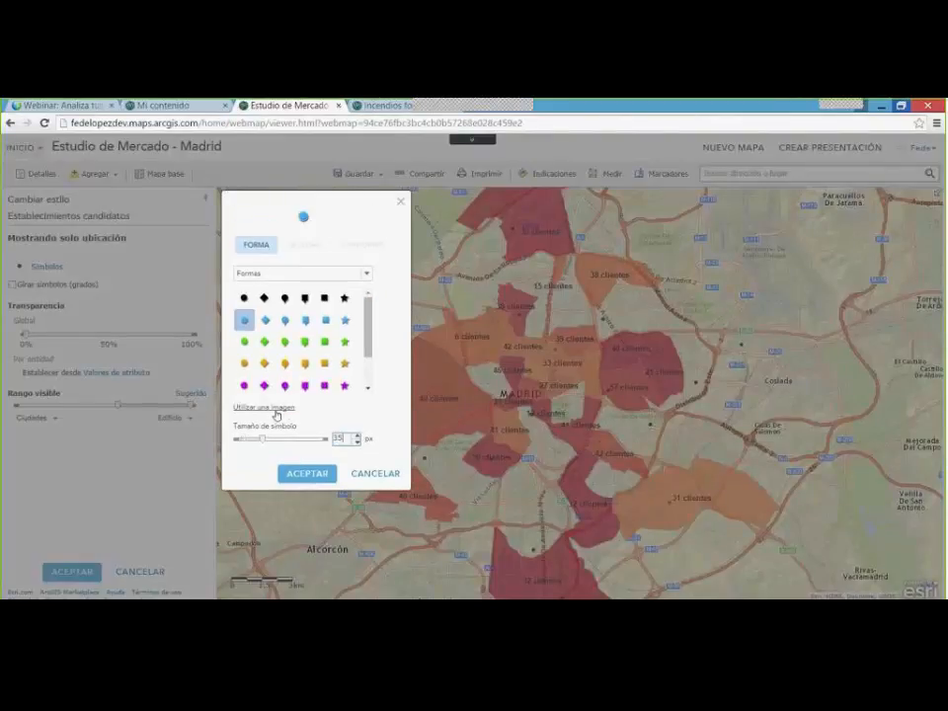
click(176, 432)
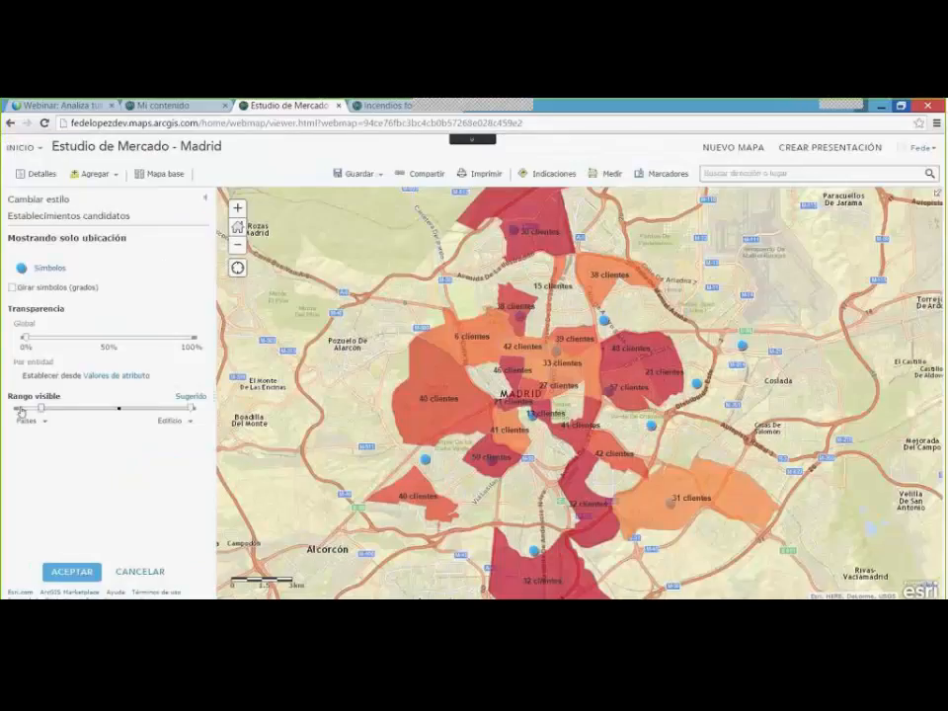
click(69, 571)
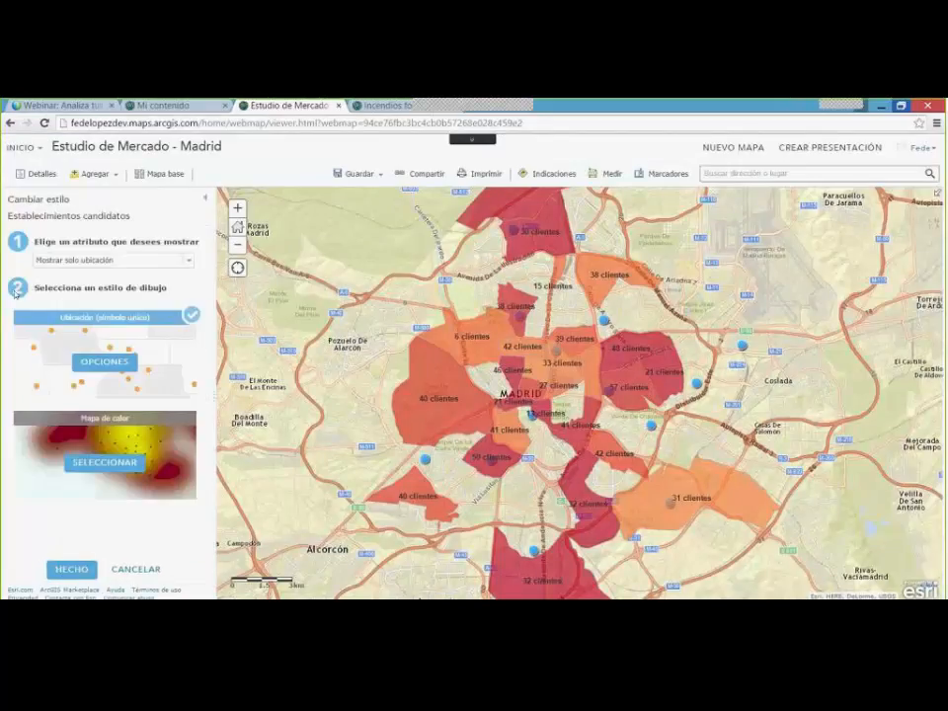
click(71, 573)
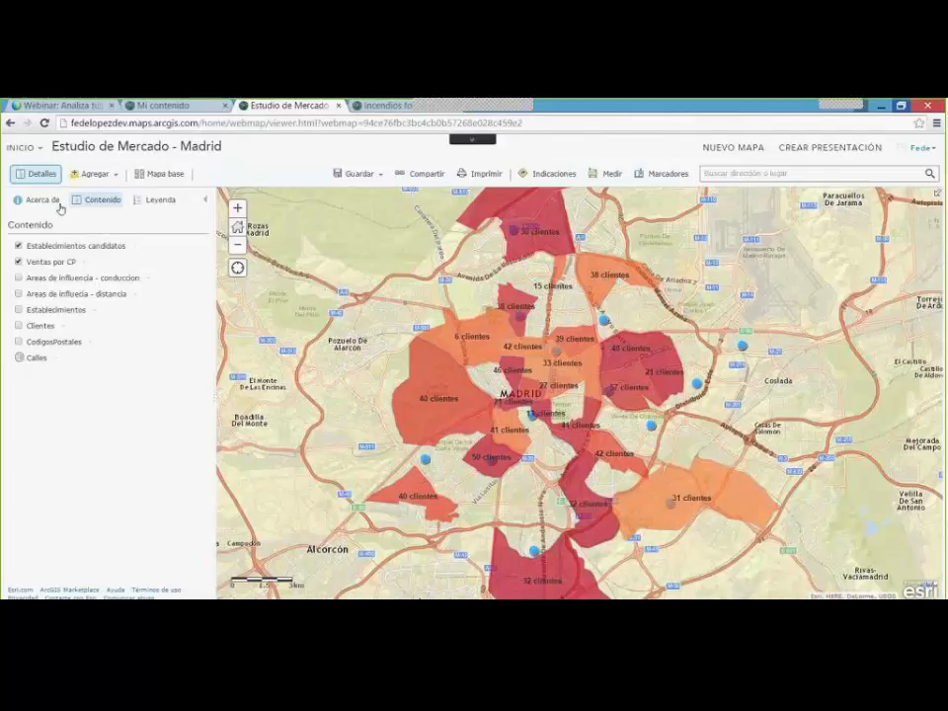
Open the Derivar nuevas ubicaciones analysis from the Establecimientos candidatos layer.
click(135, 247)
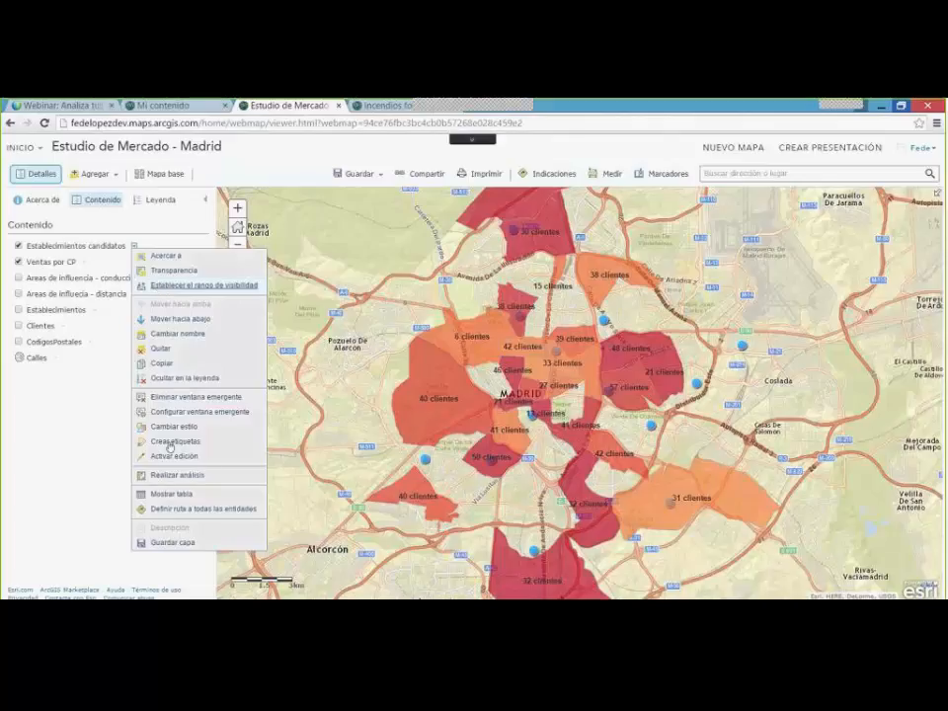
click(176, 476)
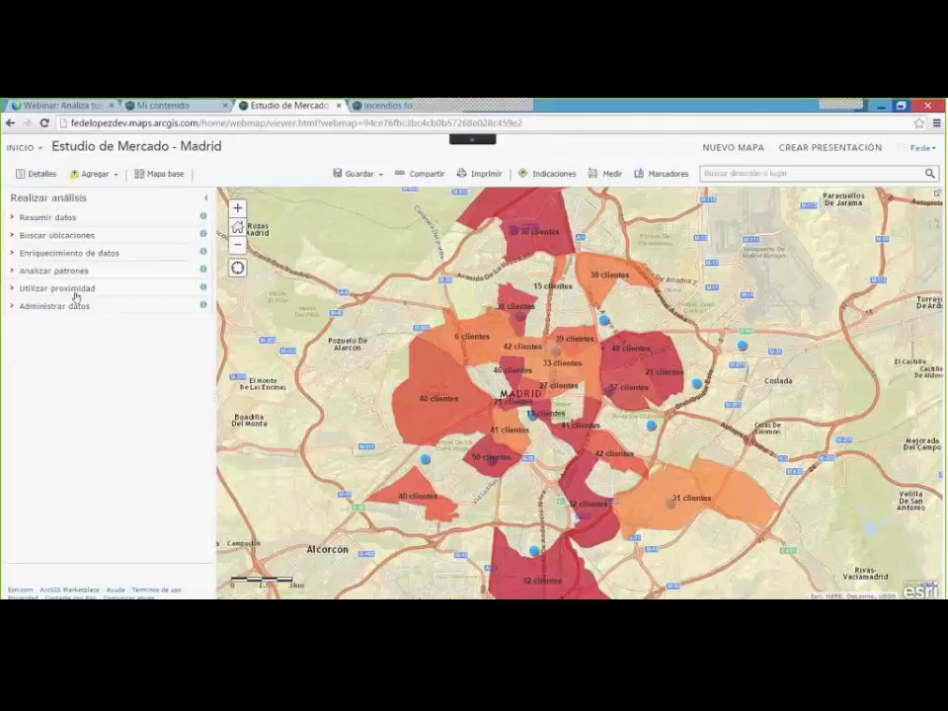
click(49, 237)
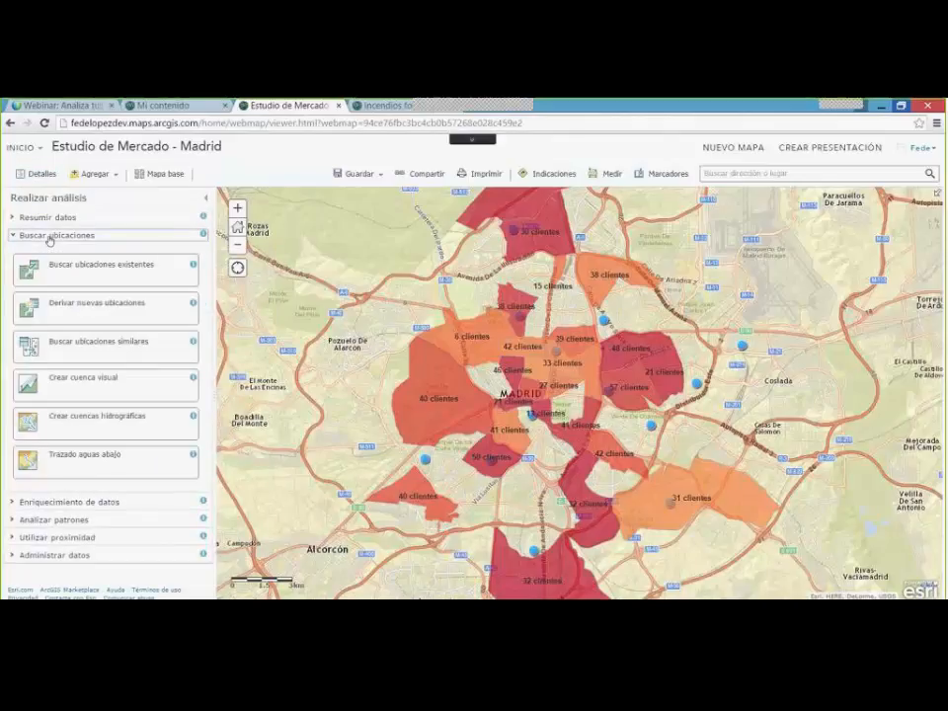
click(84, 308)
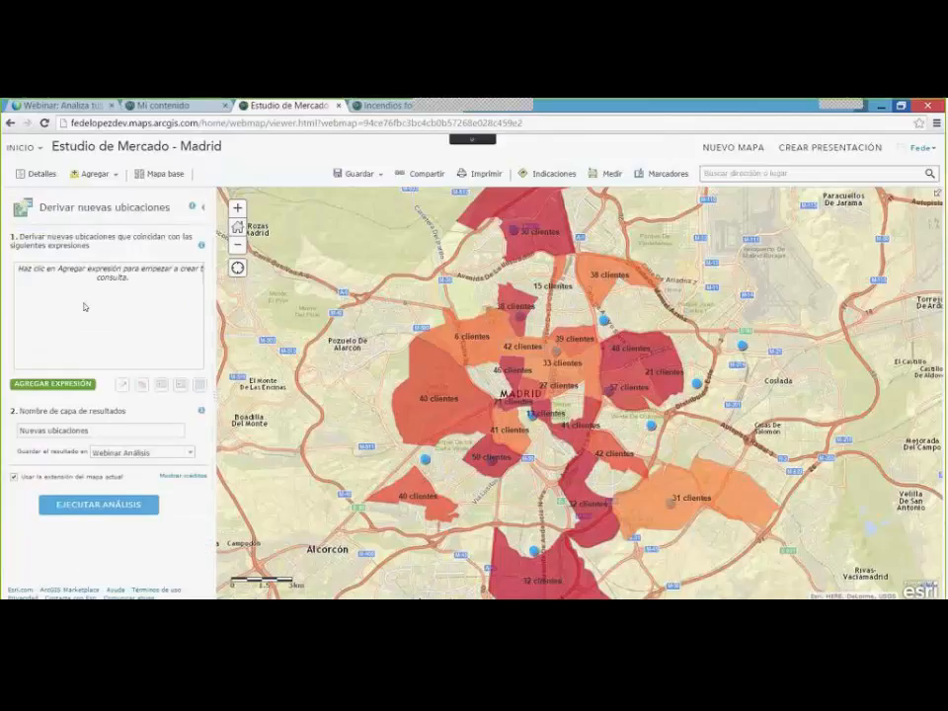
Add an expression selecting Establecimientos_candidatos where Superficie "es mayor que" 100.
click(53, 384)
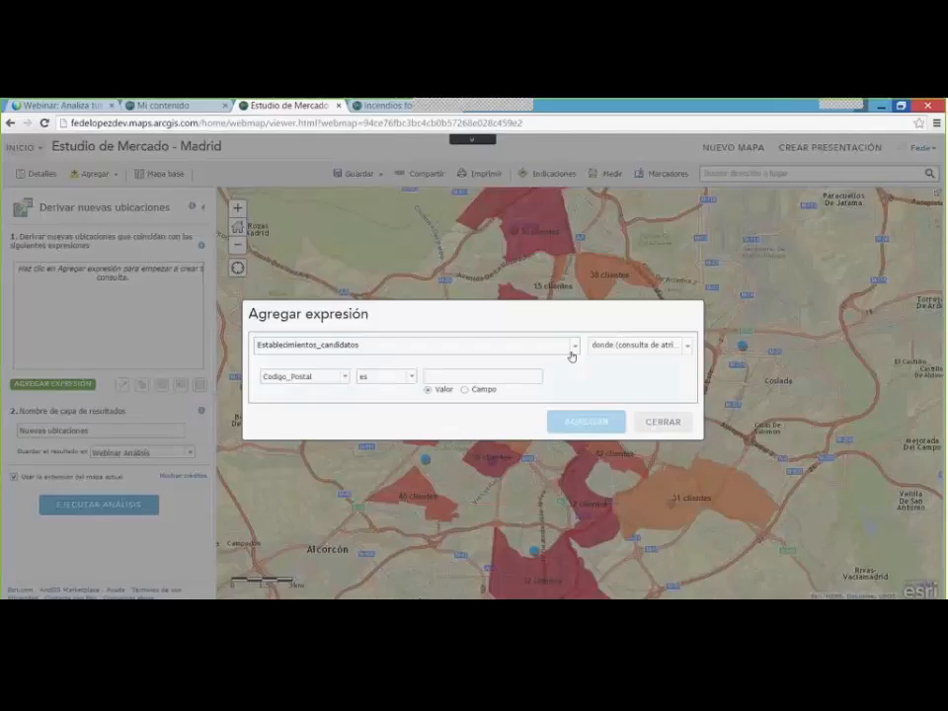
click(342, 377)
click(281, 466)
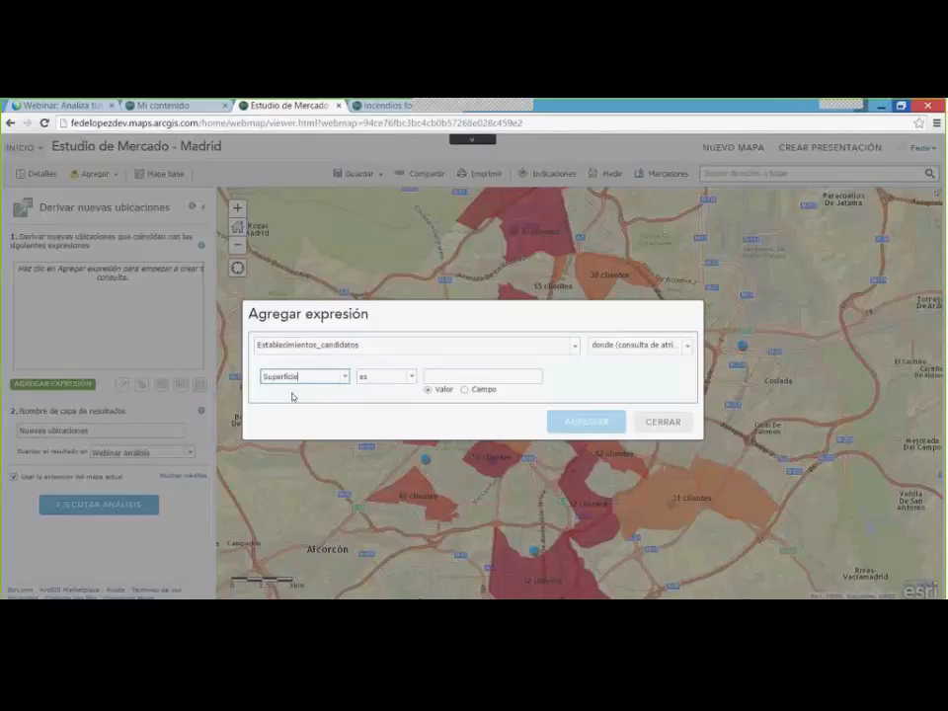
click(409, 380)
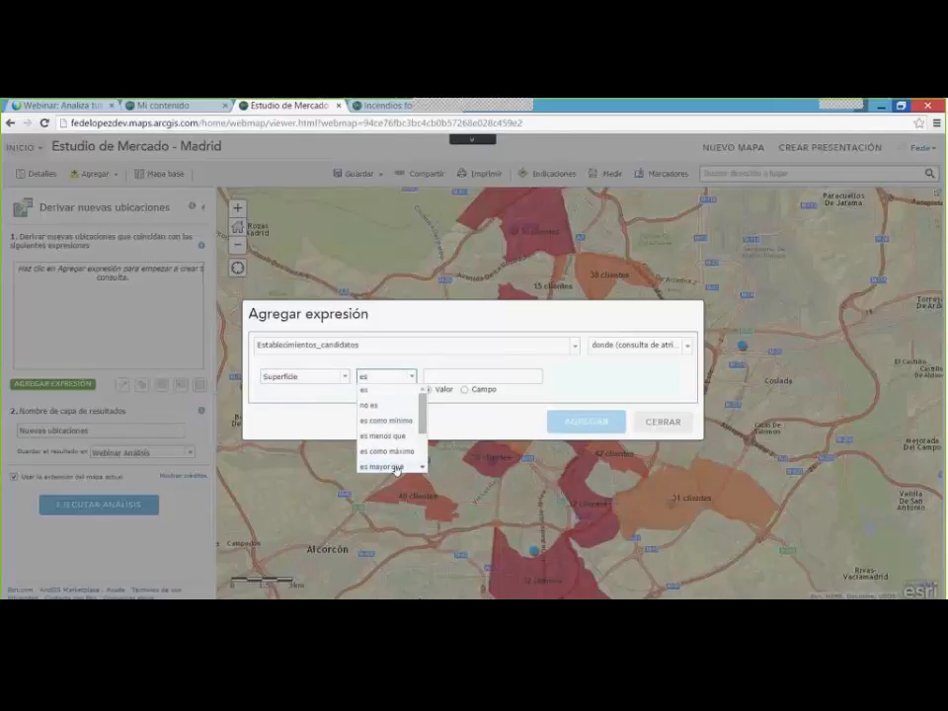
click(393, 466)
click(451, 377)
text(10)
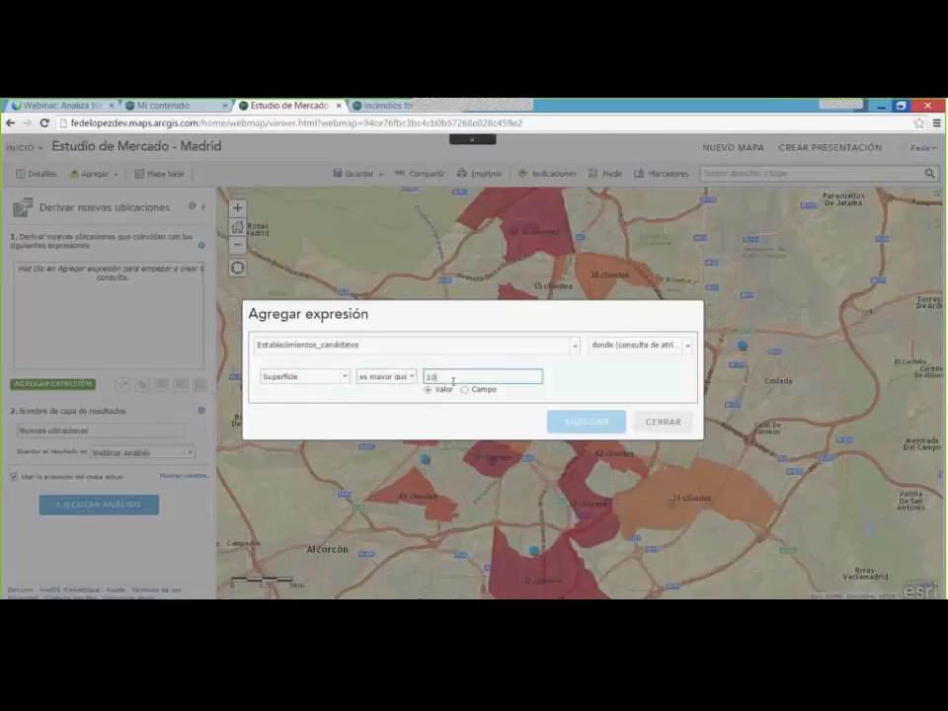
text(0)
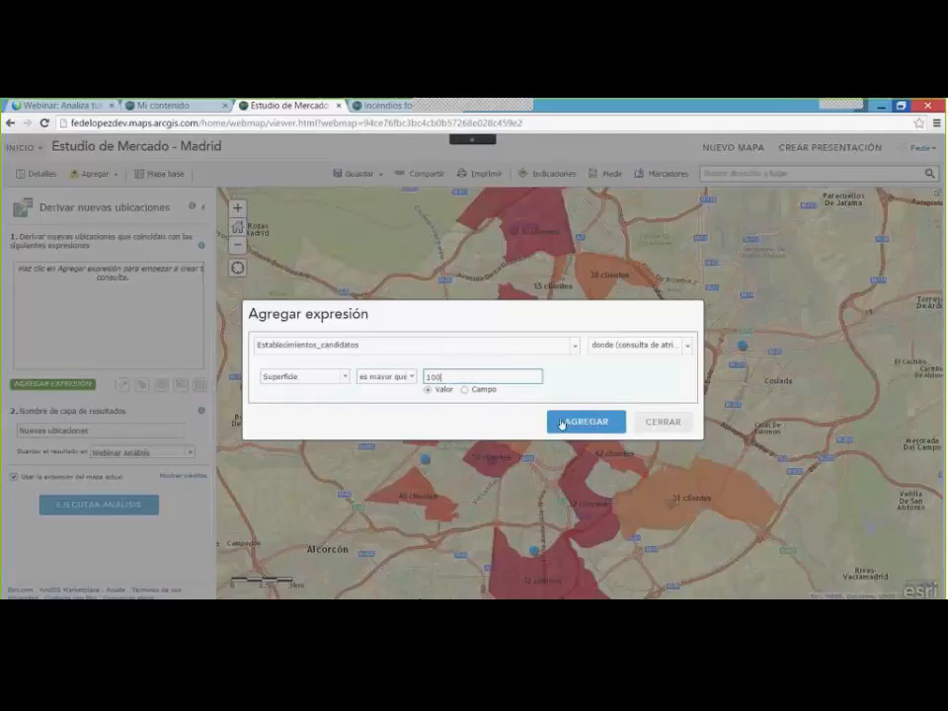
click(561, 423)
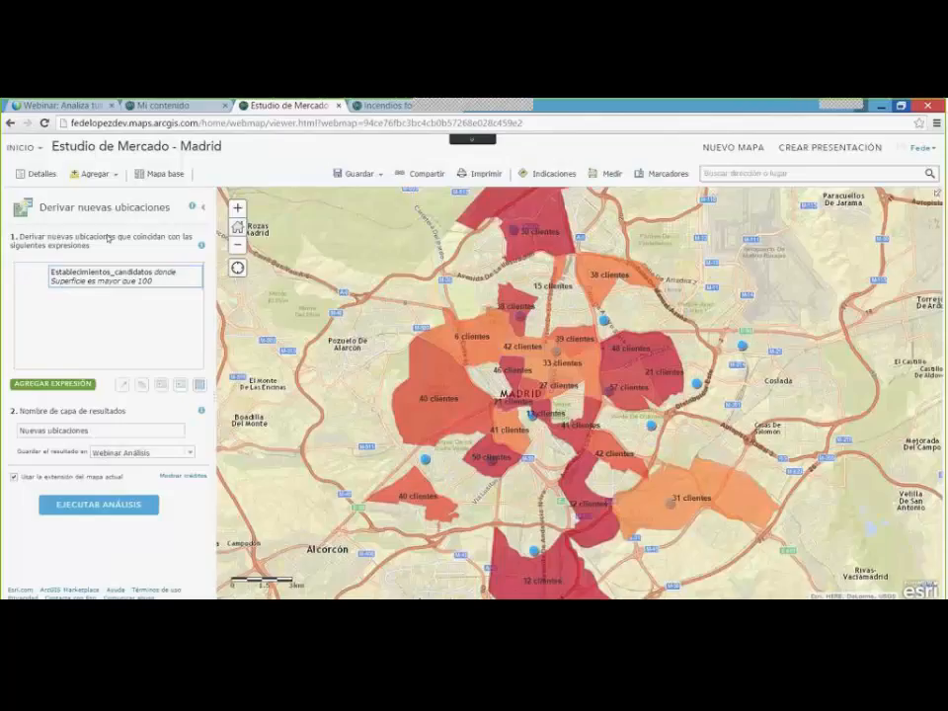
Add an expression requiring Establecimientos_candidatos to intersect ("interseca") the Ventas por CP layer.
click(29, 391)
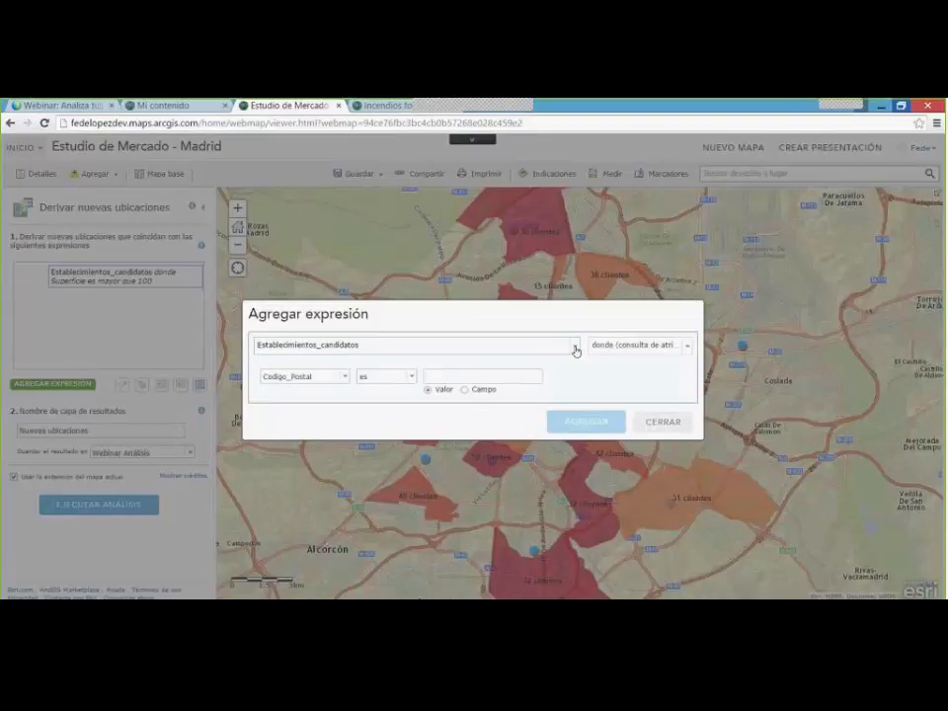
click(577, 350)
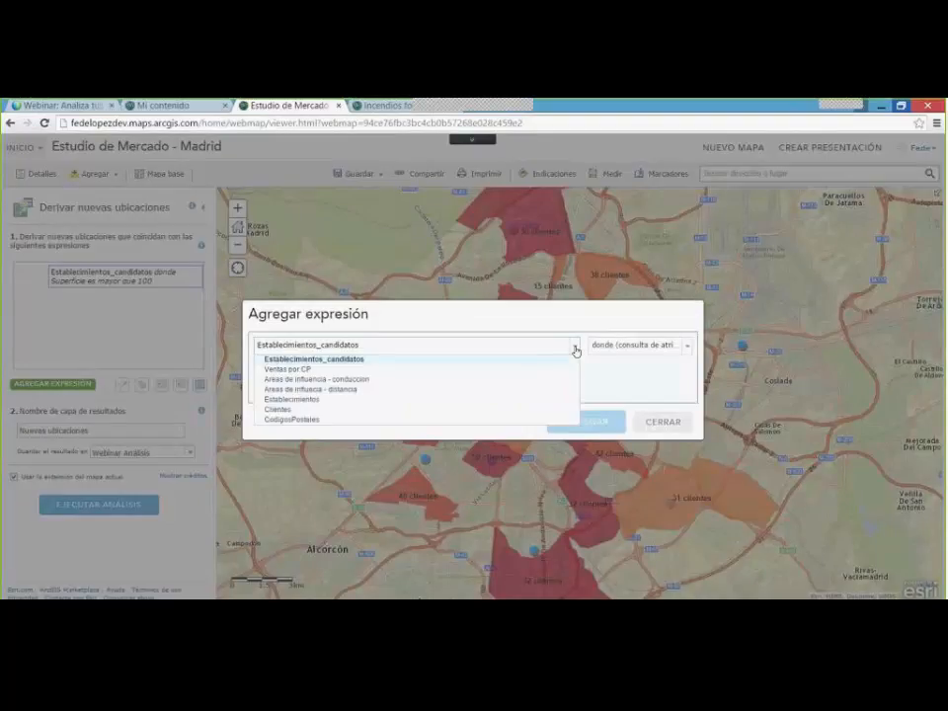
click(577, 351)
click(687, 344)
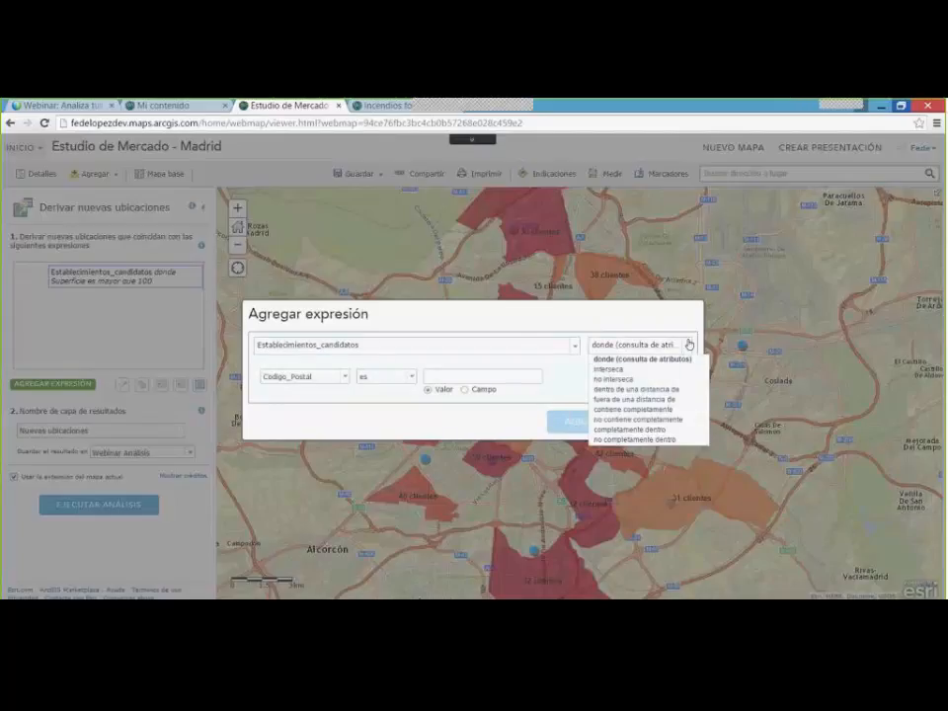
click(607, 368)
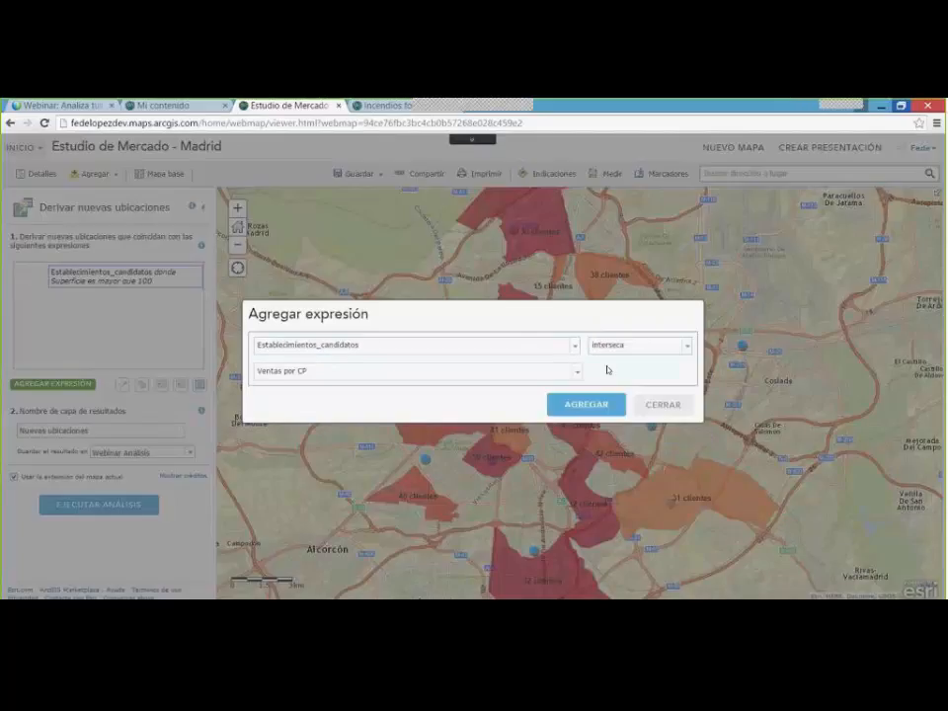
click(574, 373)
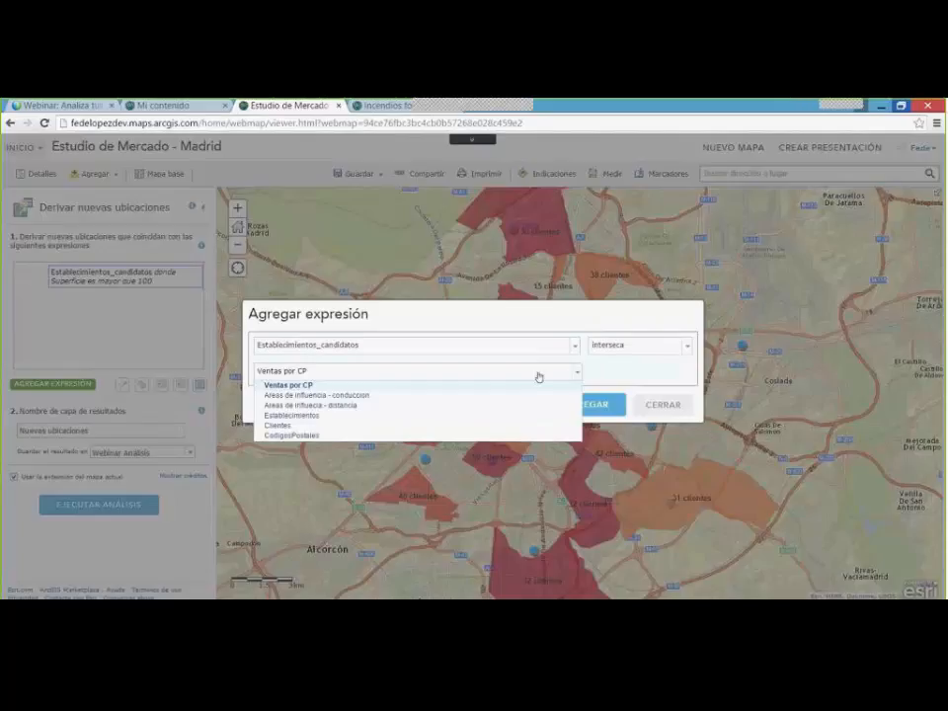
click(287, 385)
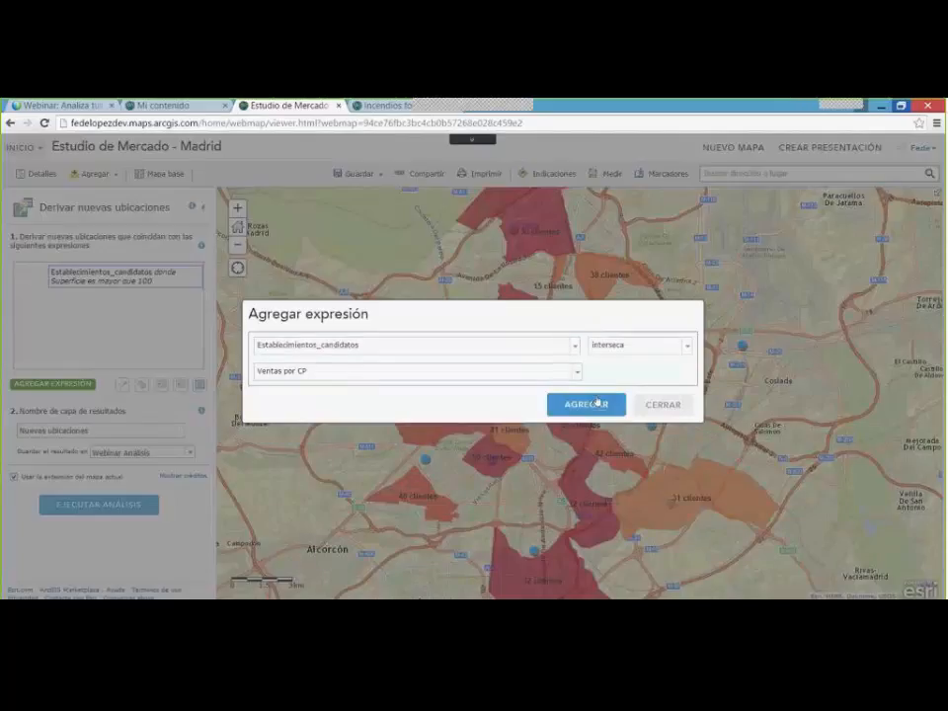
click(596, 402)
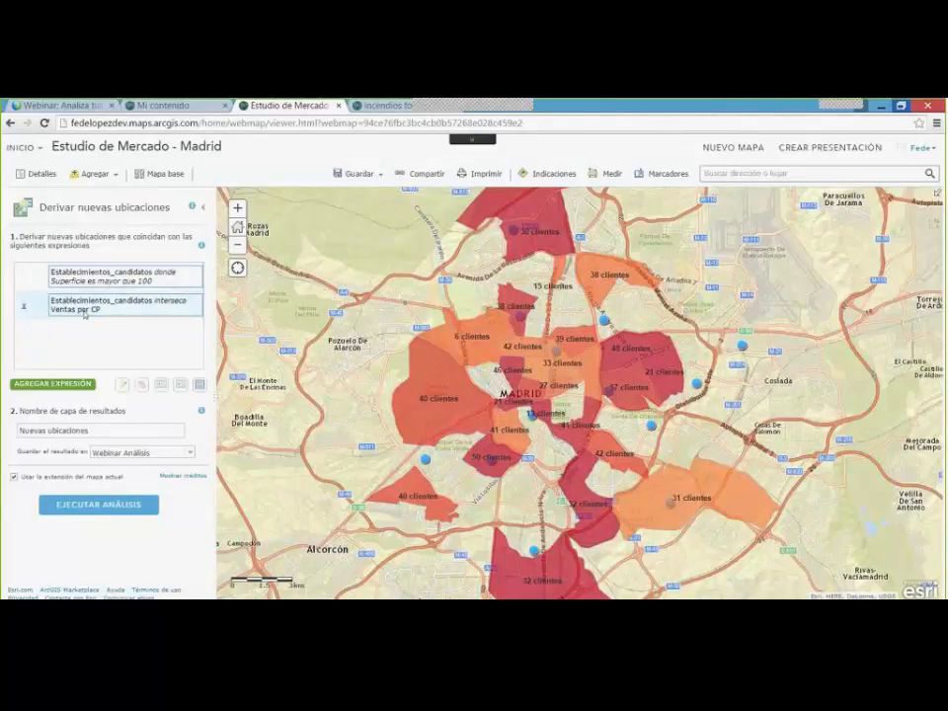
Add an expression placing Establecimientos_candidatos "fuera de una distancia de" 3 Kilómetros from Establecimientos, and run the analysis with the result name Nuevas ubicaciones.
click(71, 384)
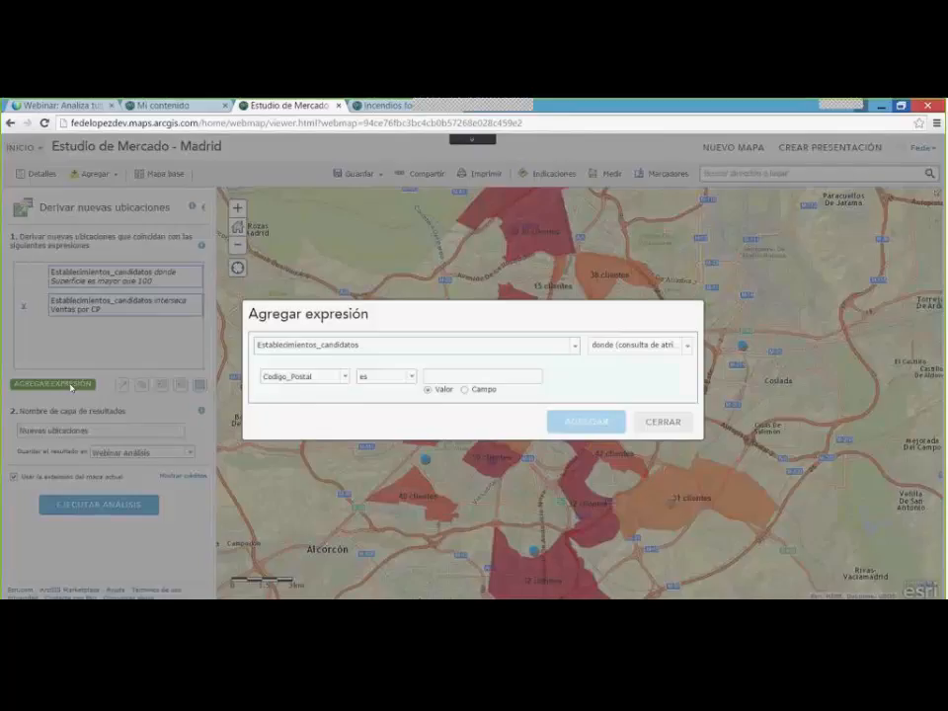
click(576, 346)
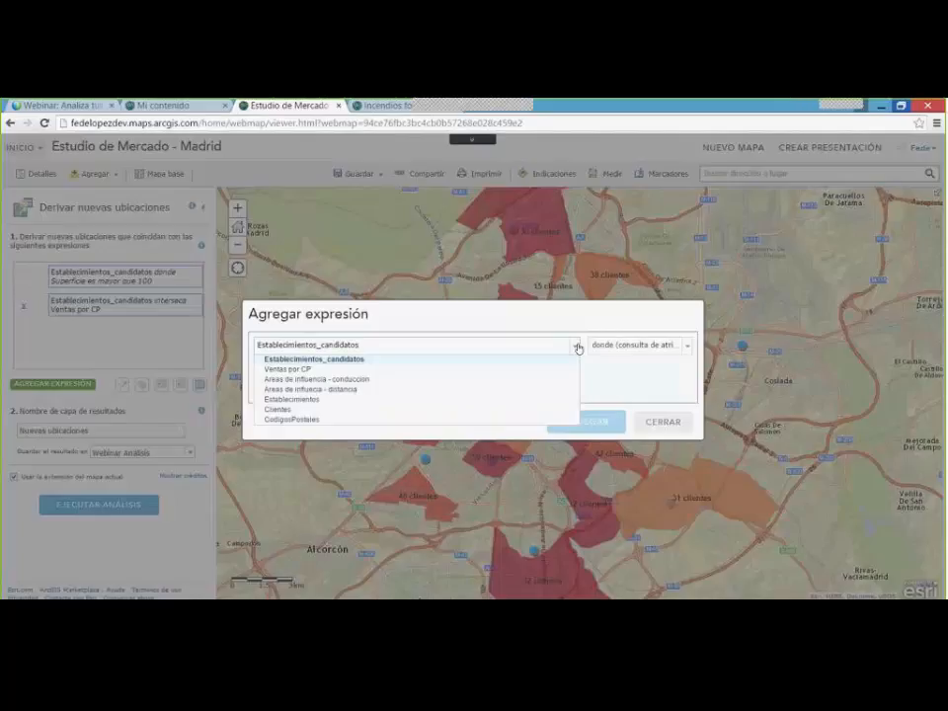
click(485, 313)
click(688, 345)
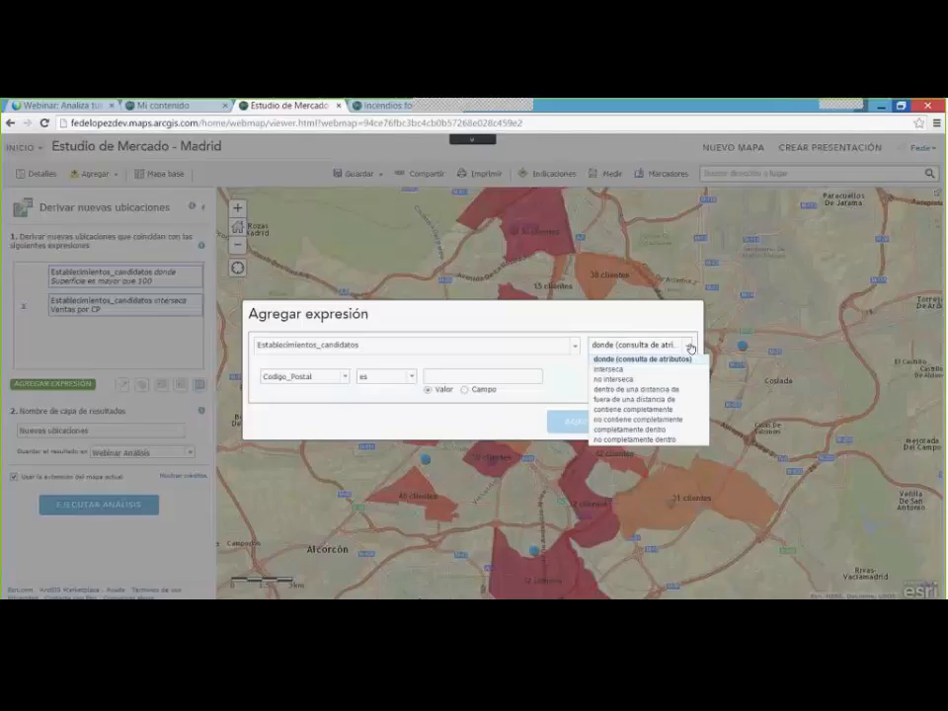
click(651, 398)
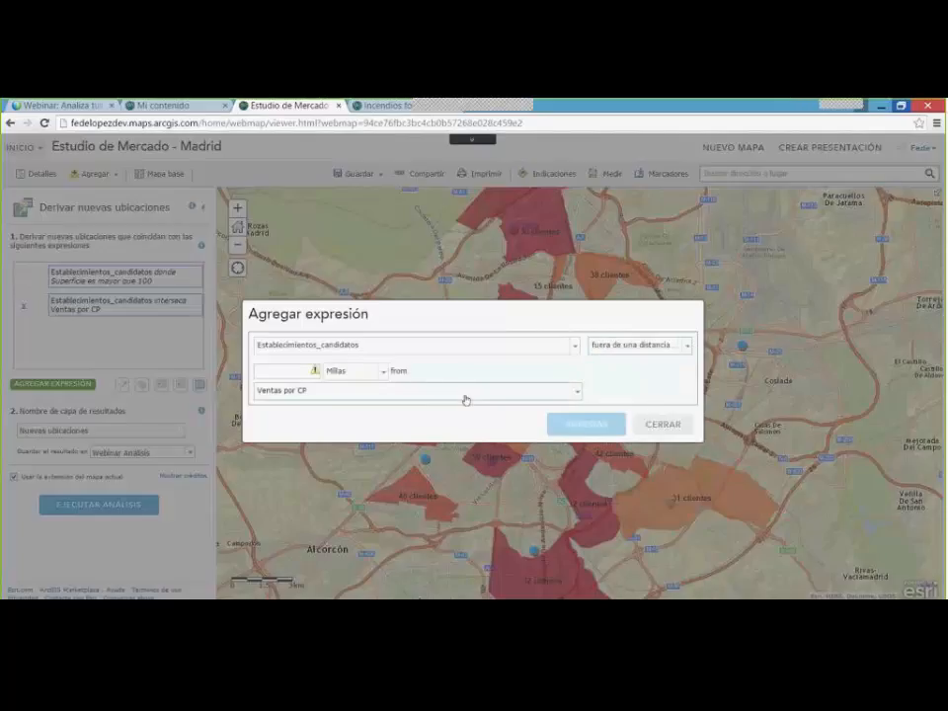
click(288, 372)
text(3)
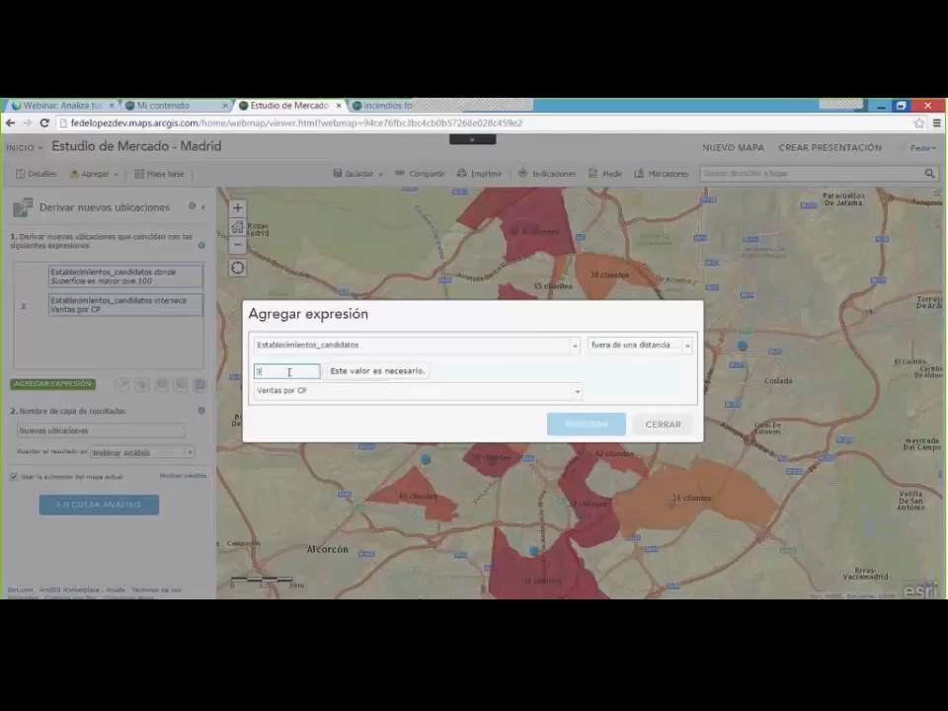
click(381, 375)
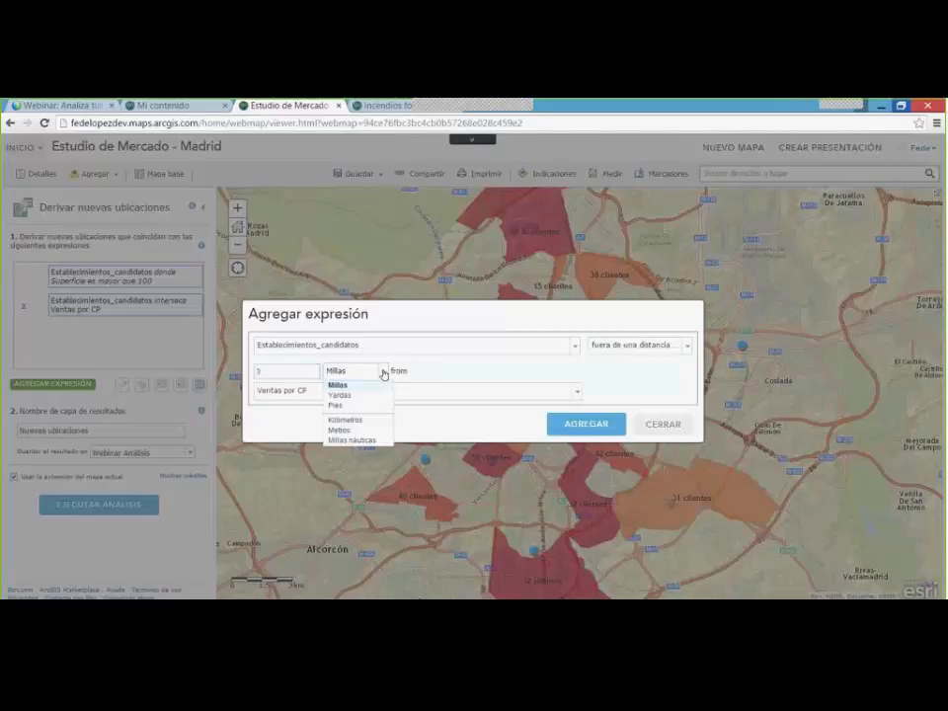
click(345, 419)
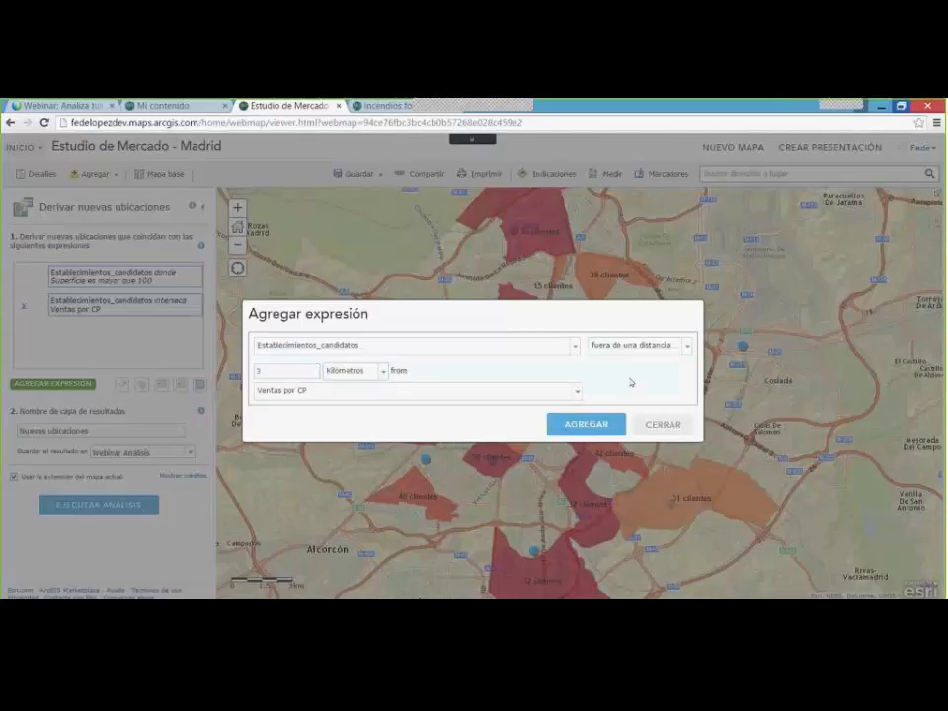
click(577, 393)
click(302, 434)
click(598, 427)
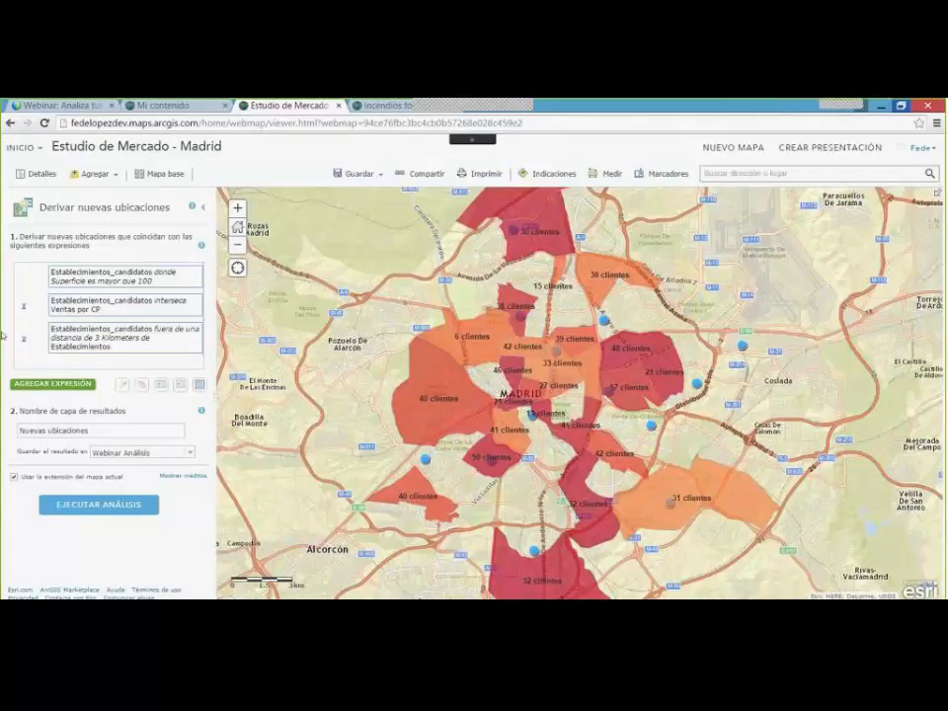
click(103, 505)
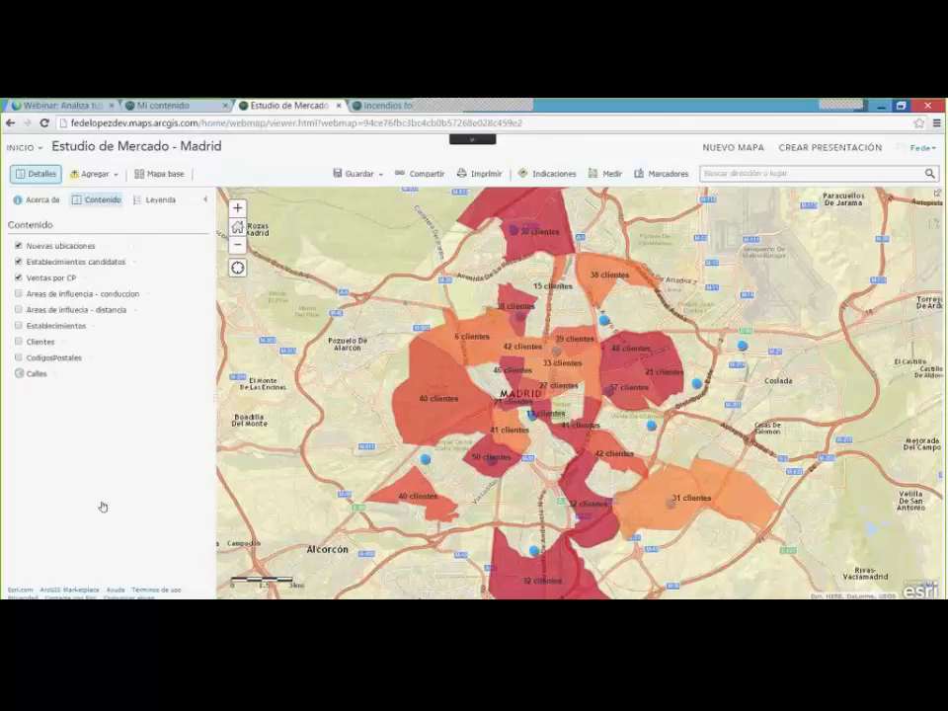
Open the style options of the Nuevas ubicaciones layer and choose the red star from Formas as its symbol.
click(104, 248)
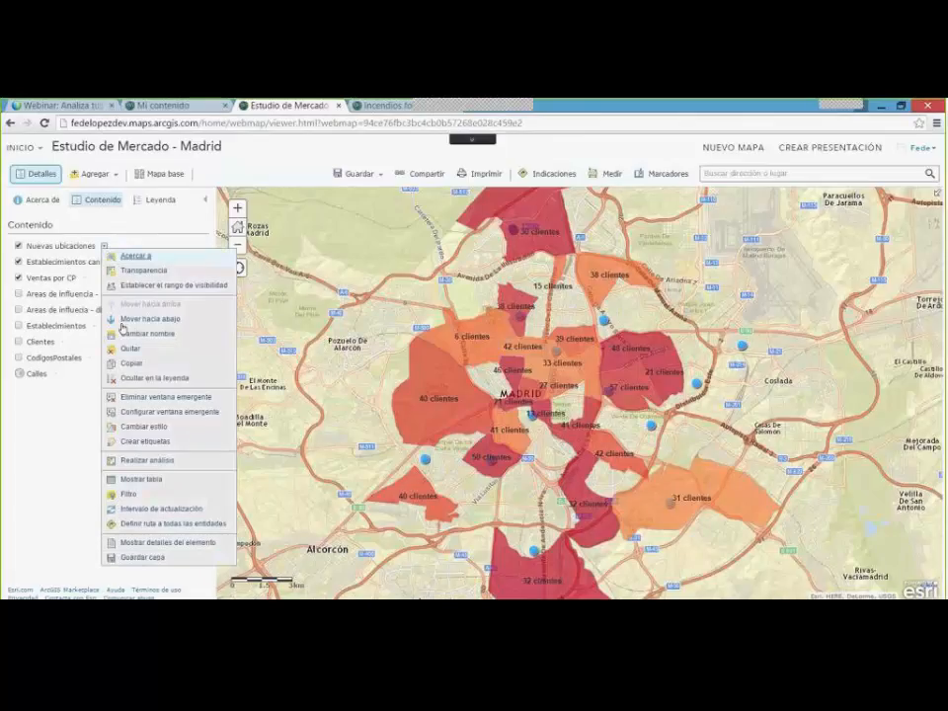
click(145, 427)
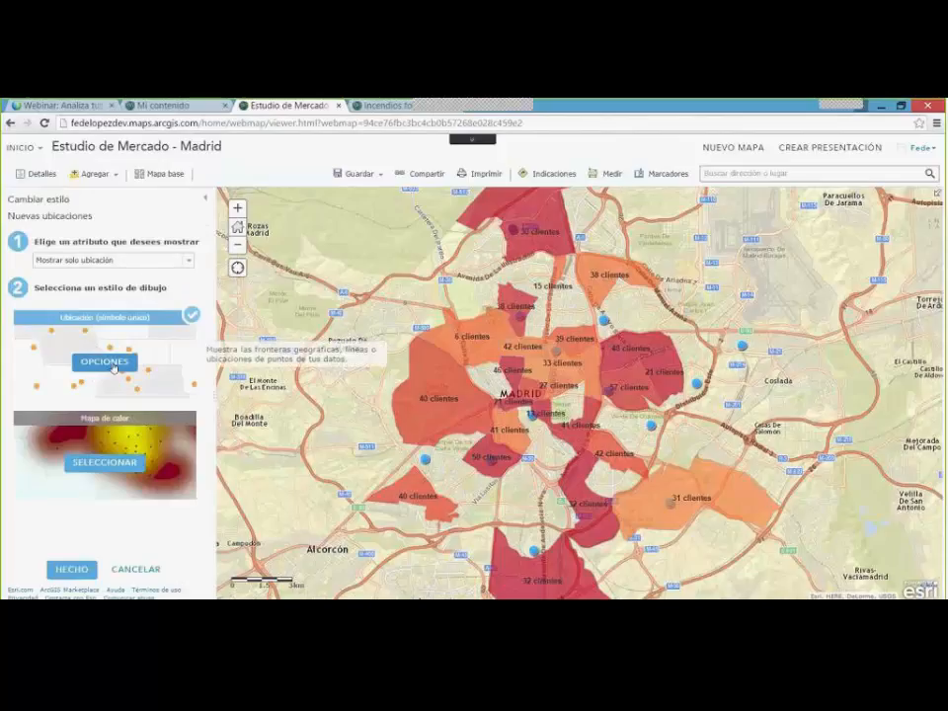
click(105, 361)
click(22, 266)
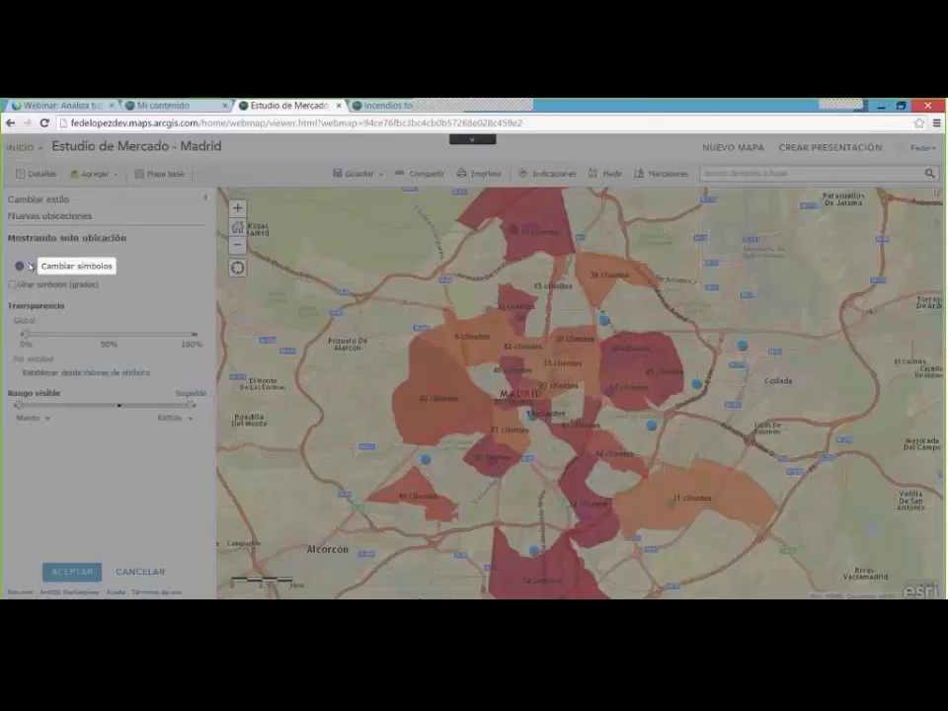
scroll(353, 341, down, 3)
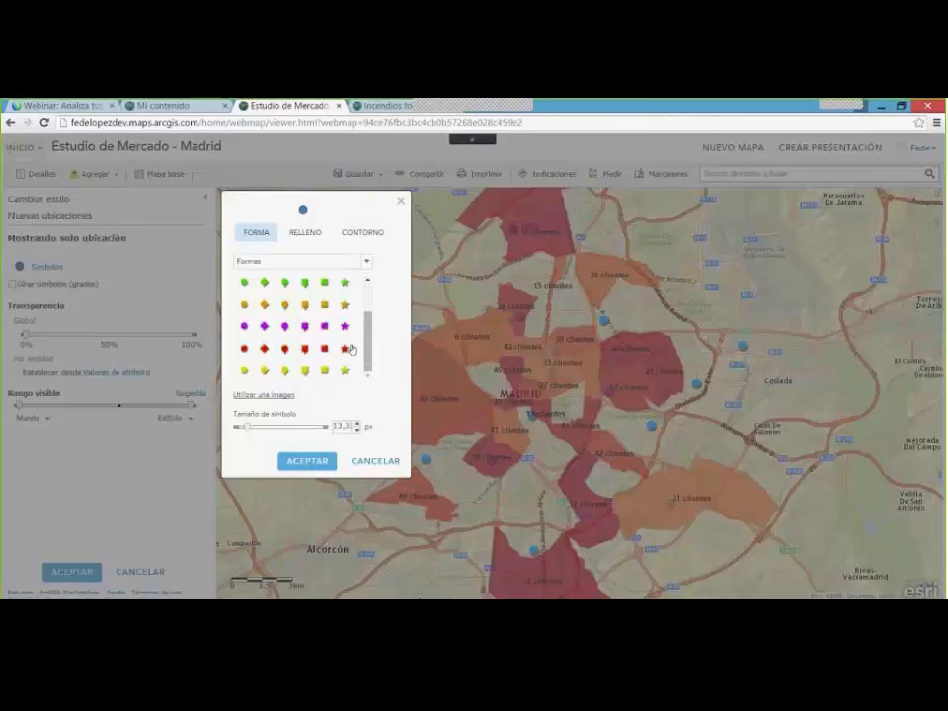
click(347, 348)
Enlarge the red star symbol and accept the Nuevas ubicaciones style.
drag(335, 427, 533, 428)
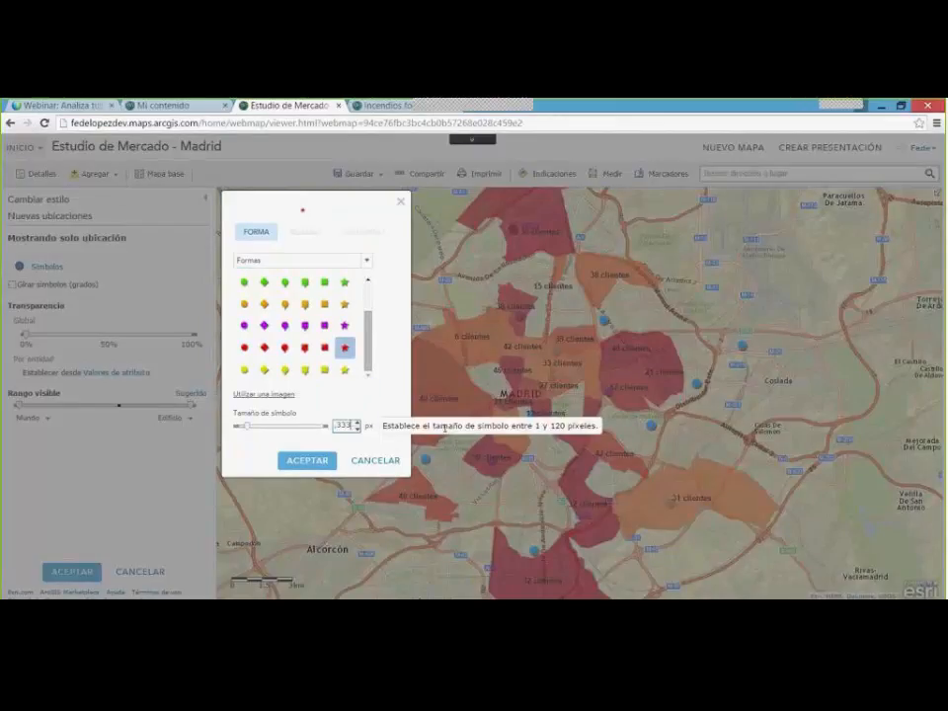
drag(350, 424, 286, 419)
text(120)
key(BackSpace)
key(BackSpace)
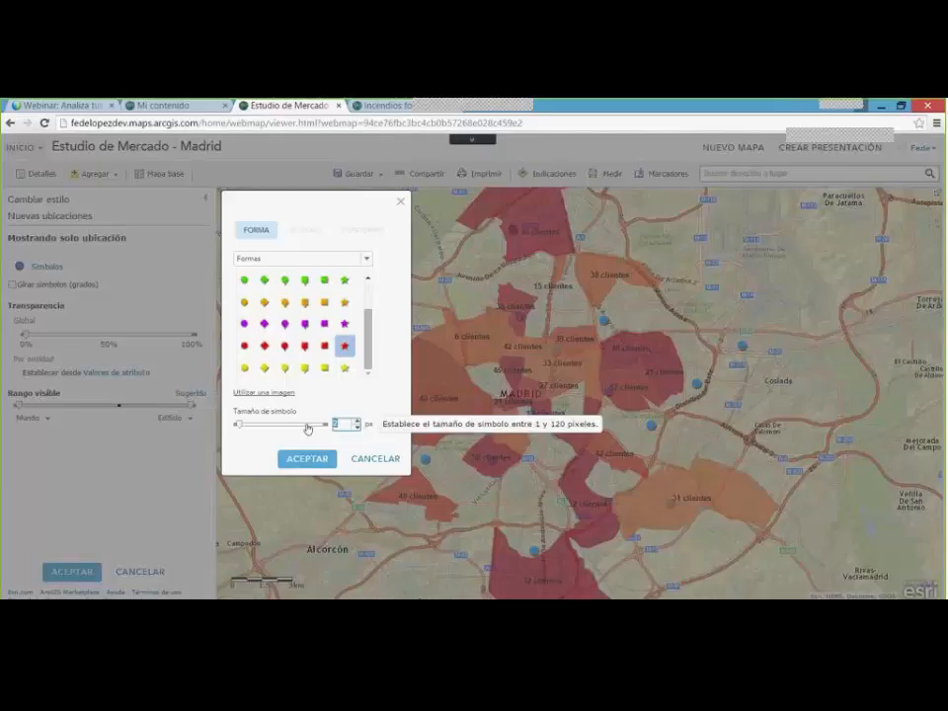
click(307, 427)
click(306, 458)
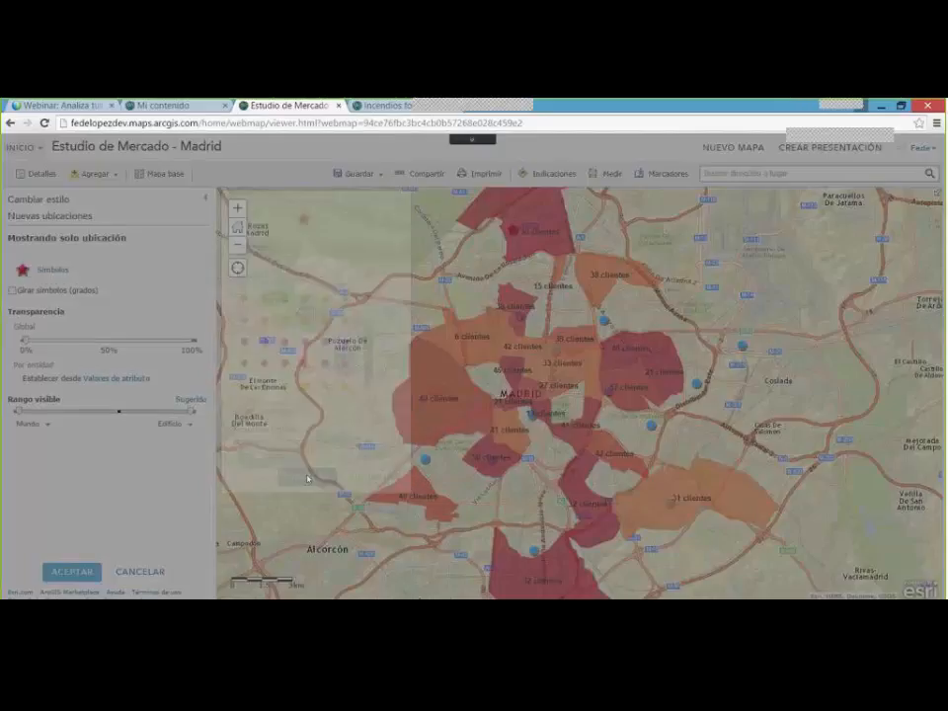
click(72, 569)
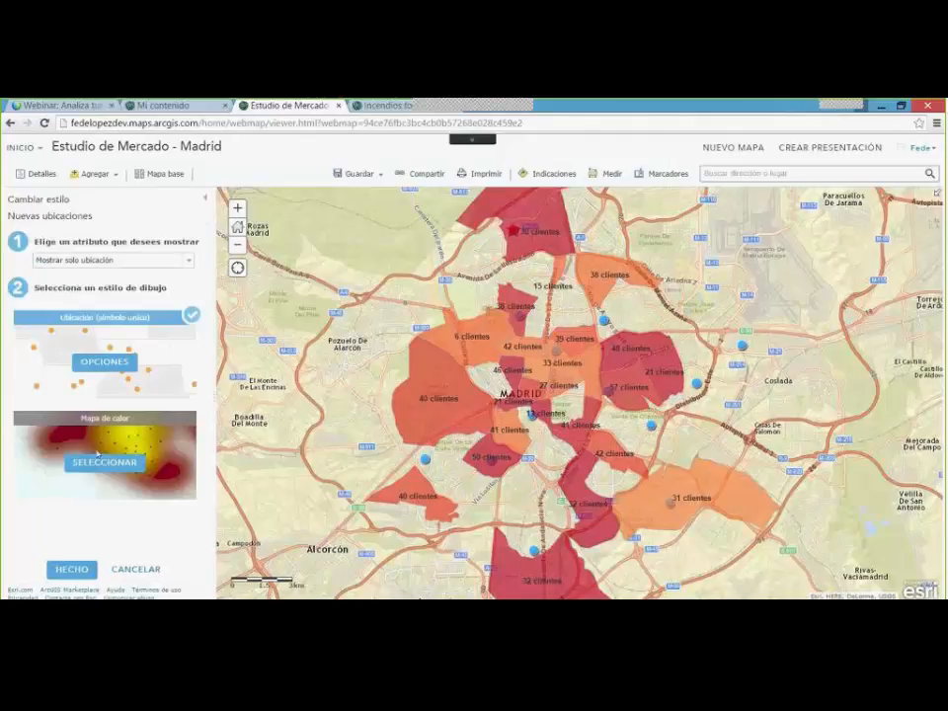
click(72, 569)
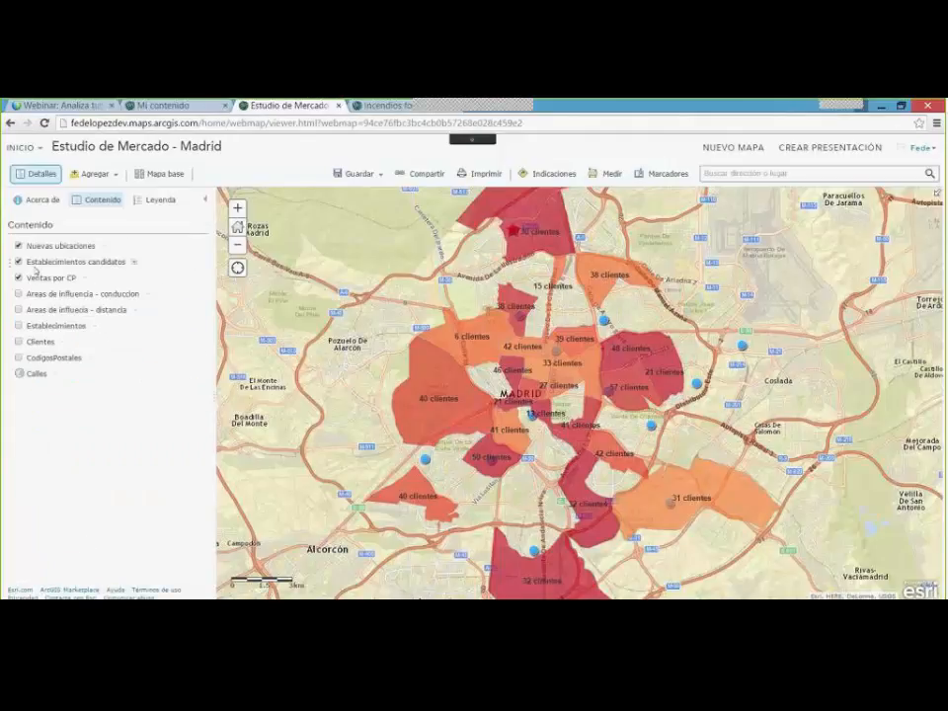
Hide the Establecimientos candidatos and Ventas por CP layers and examine the derived location up close.
click(19, 261)
click(18, 277)
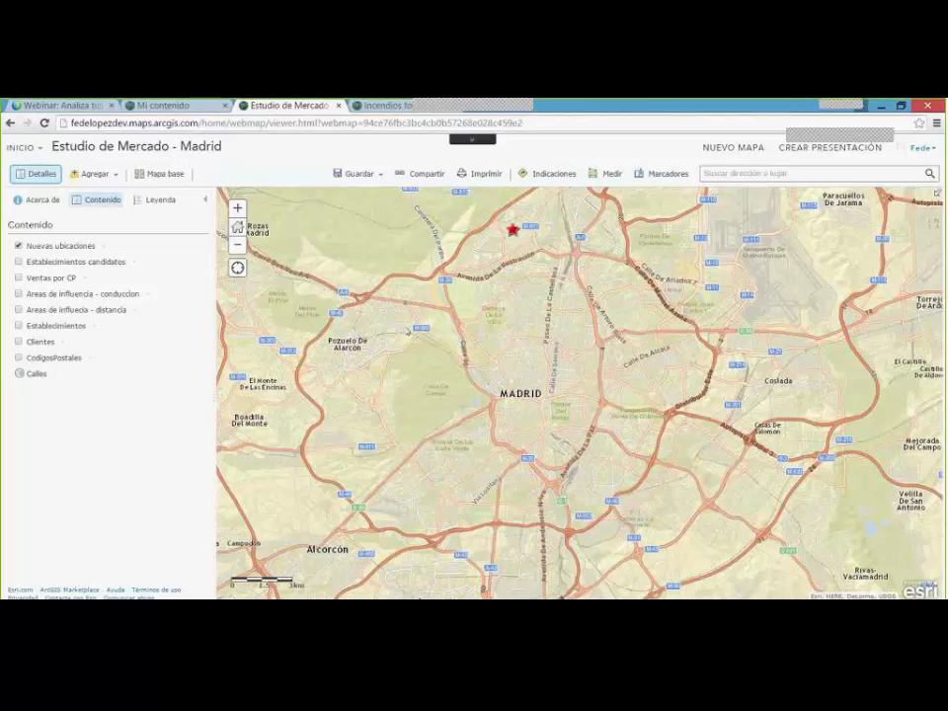
scroll(509, 246, up, 5)
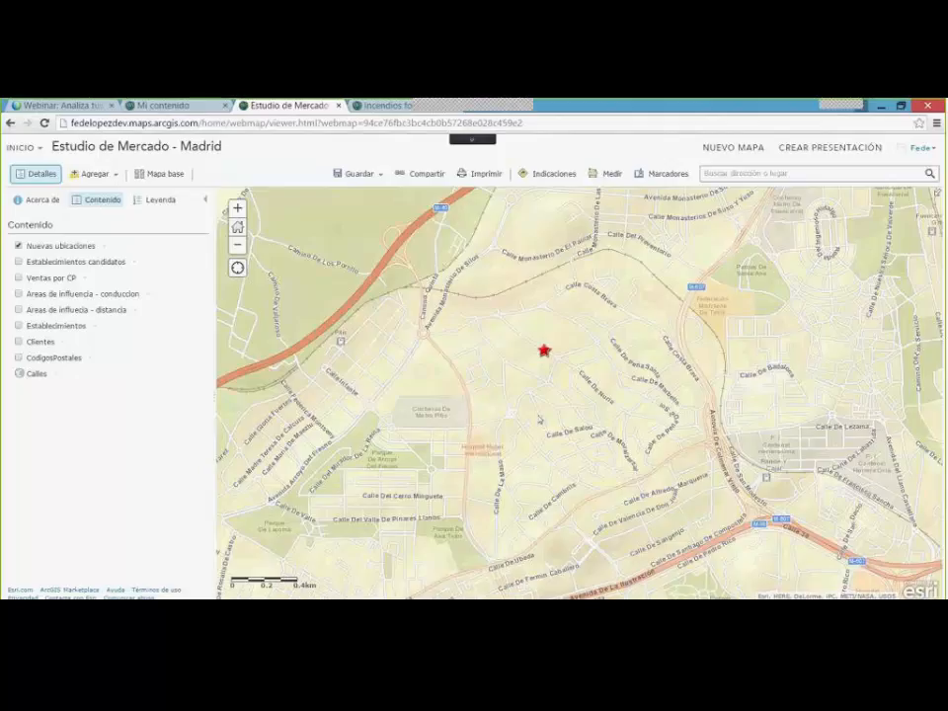
Switch to the Incendios forestales map and check the pop-up details of the fire point northeast of Lalín.
click(378, 105)
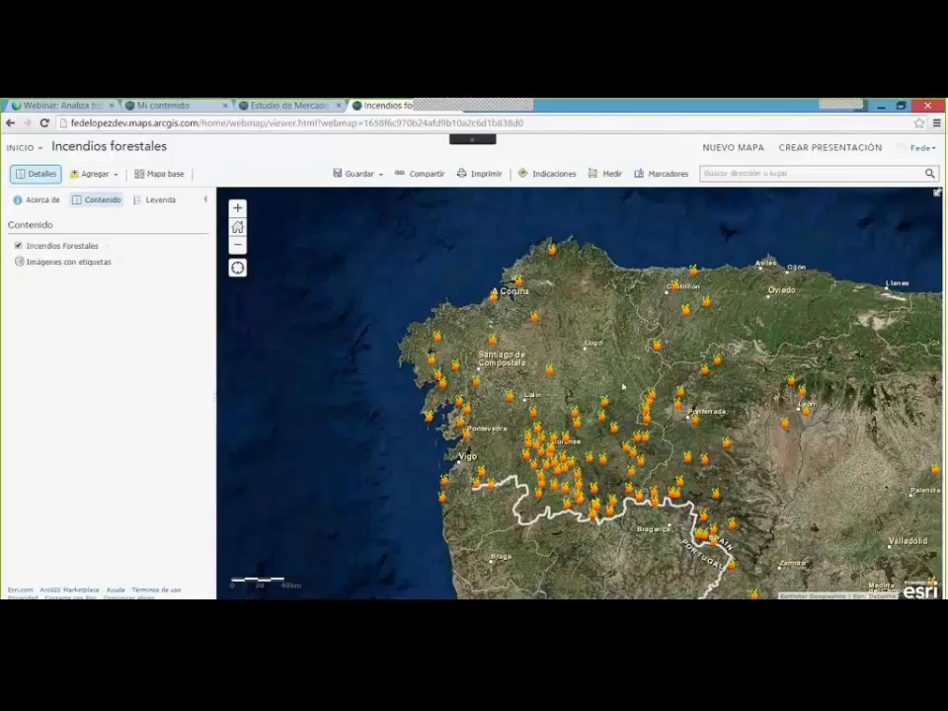
click(549, 370)
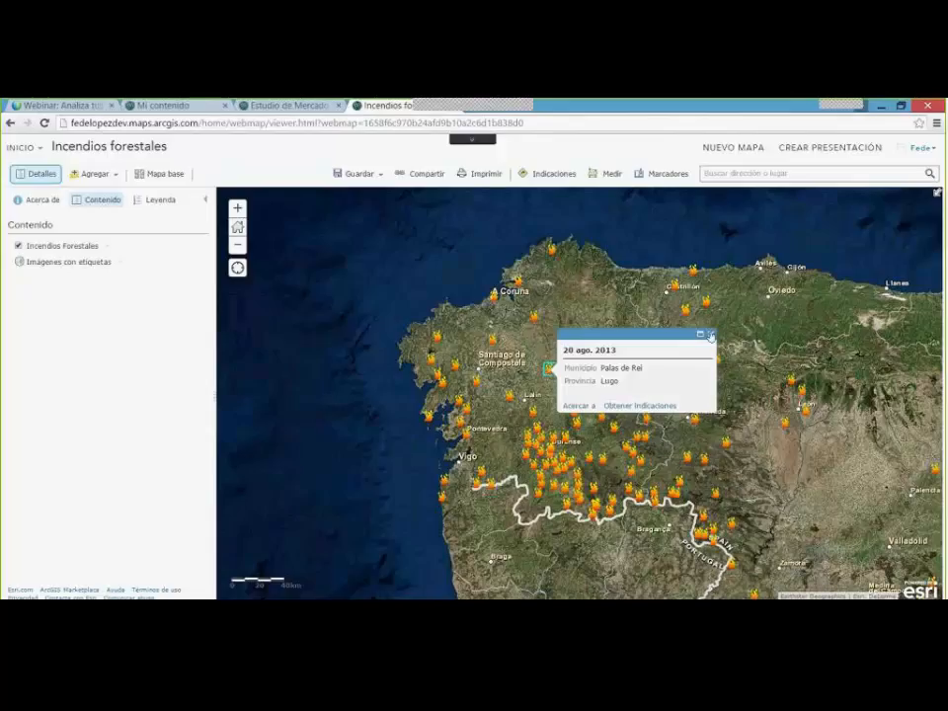
click(557, 316)
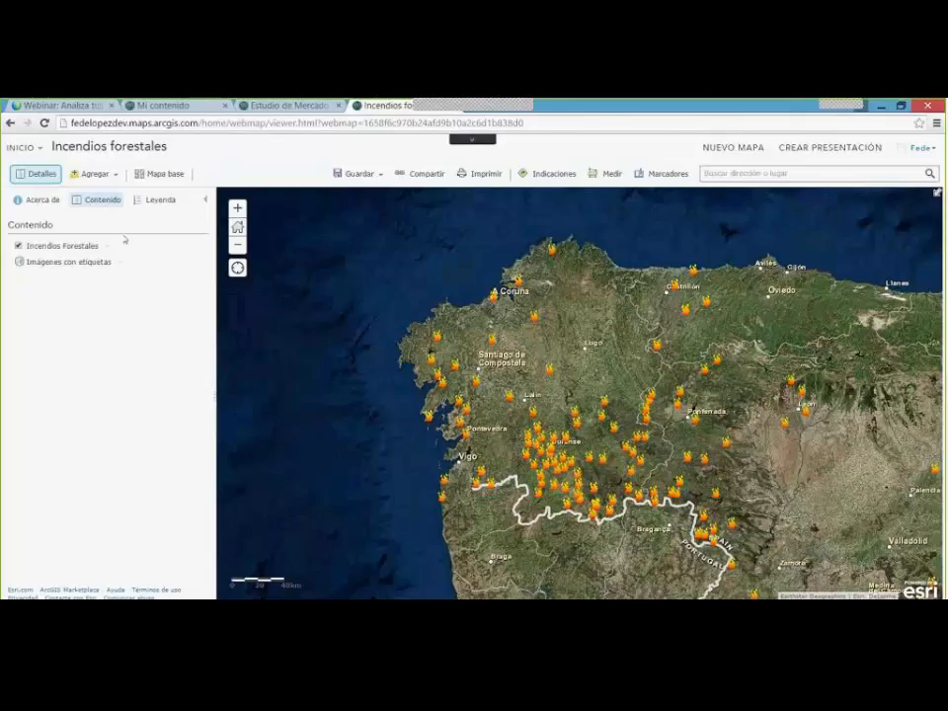
Start a Calcular densidad analysis on the Incendios Forestales layer, keeping Sin campo de recuento as the count field option.
click(109, 247)
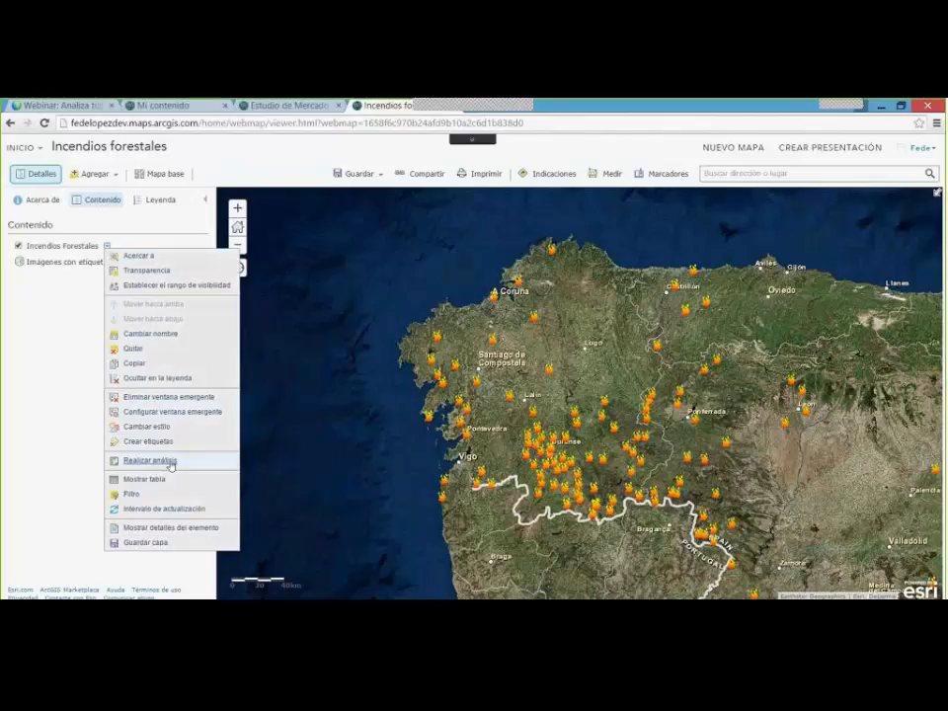
click(150, 460)
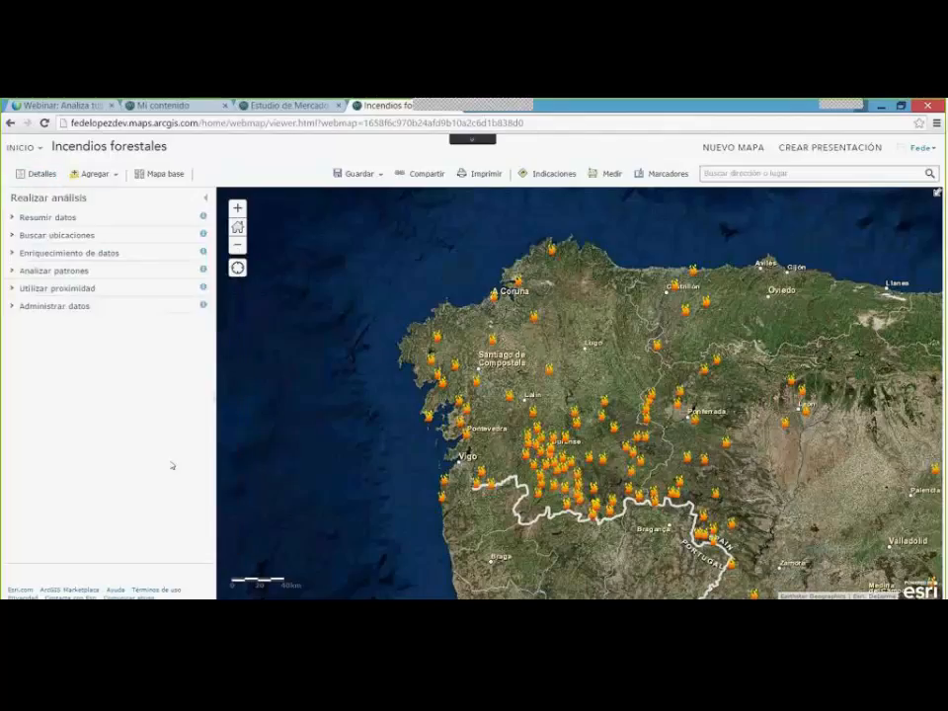
click(61, 273)
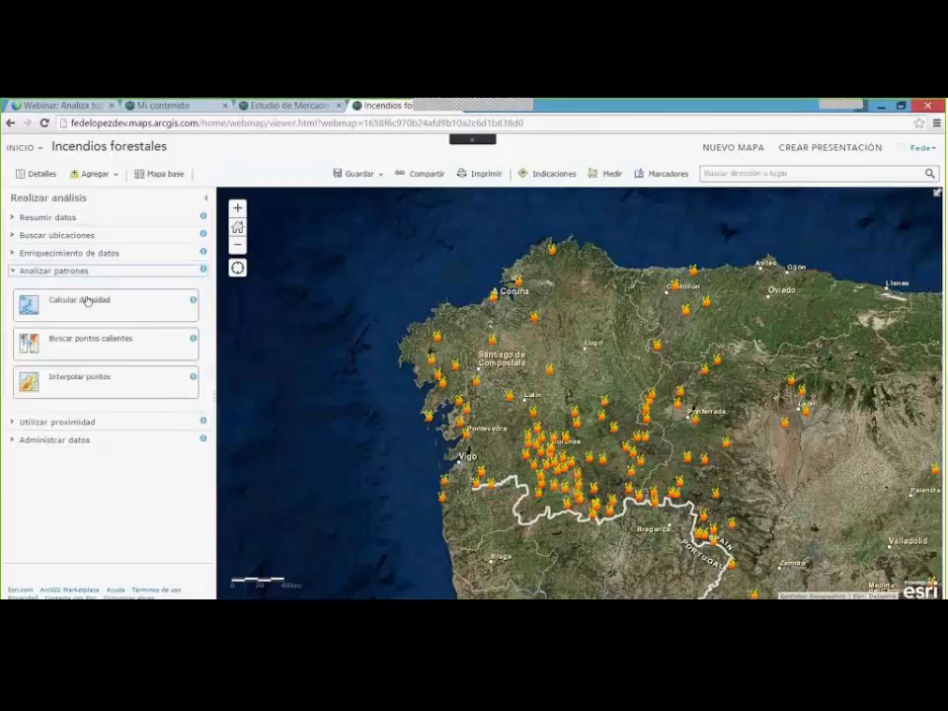
click(61, 300)
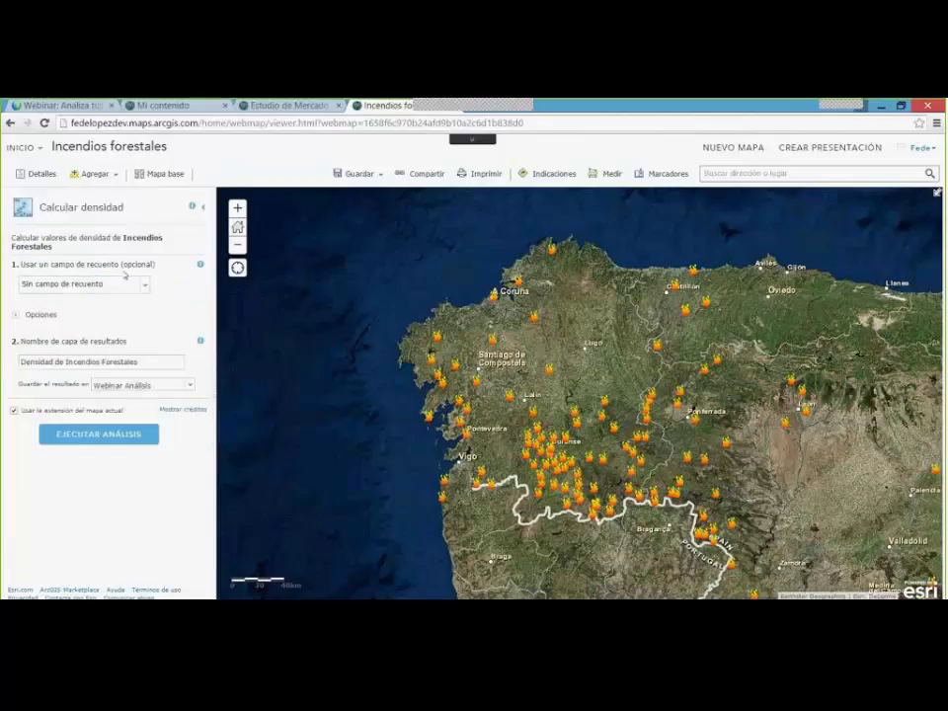
click(119, 289)
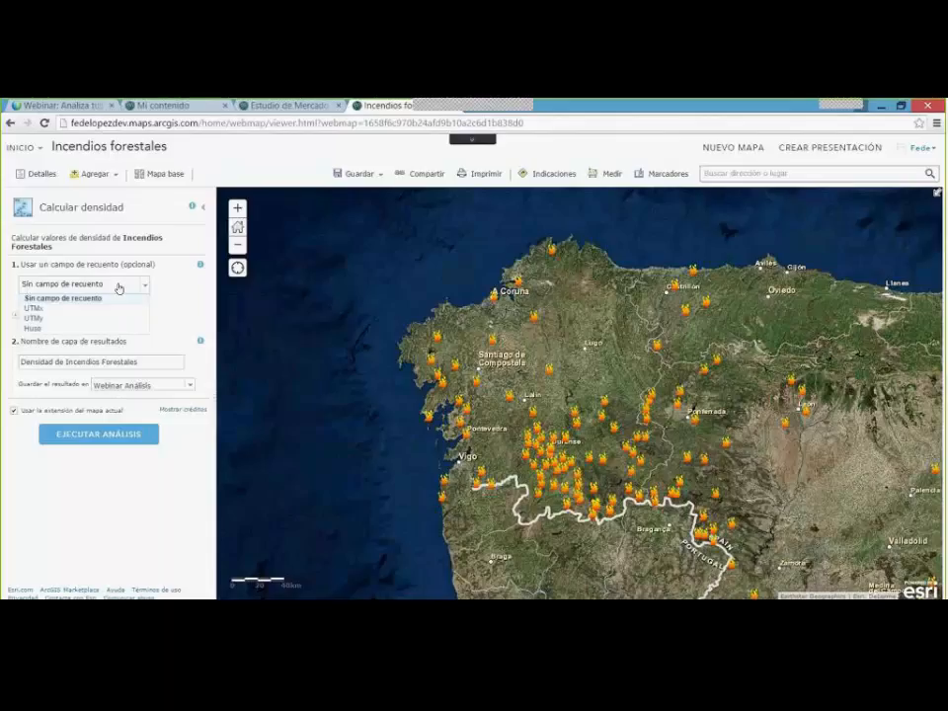
click(119, 288)
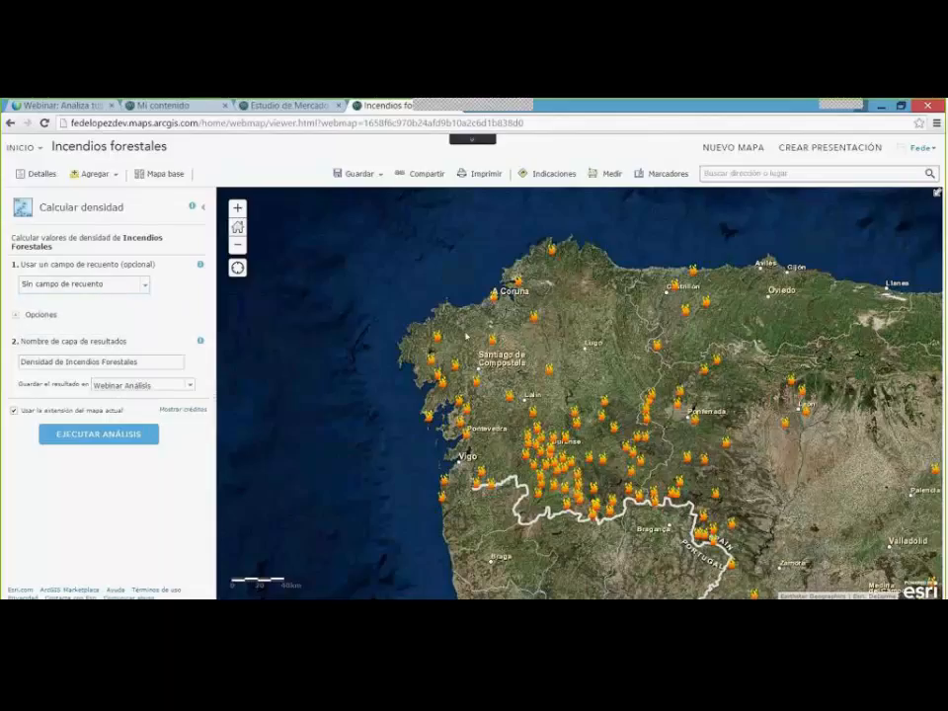
Set the density search distance to 10 kilometres and run the analysis with the result name Densidad de Incendios Forestales.
click(17, 317)
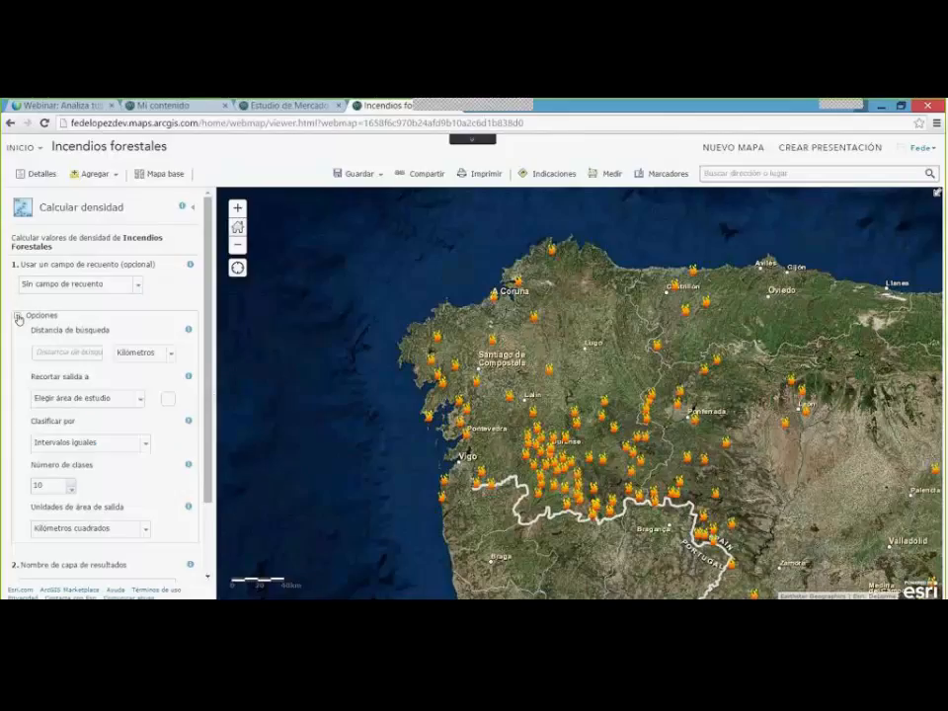
click(66, 352)
text(10)
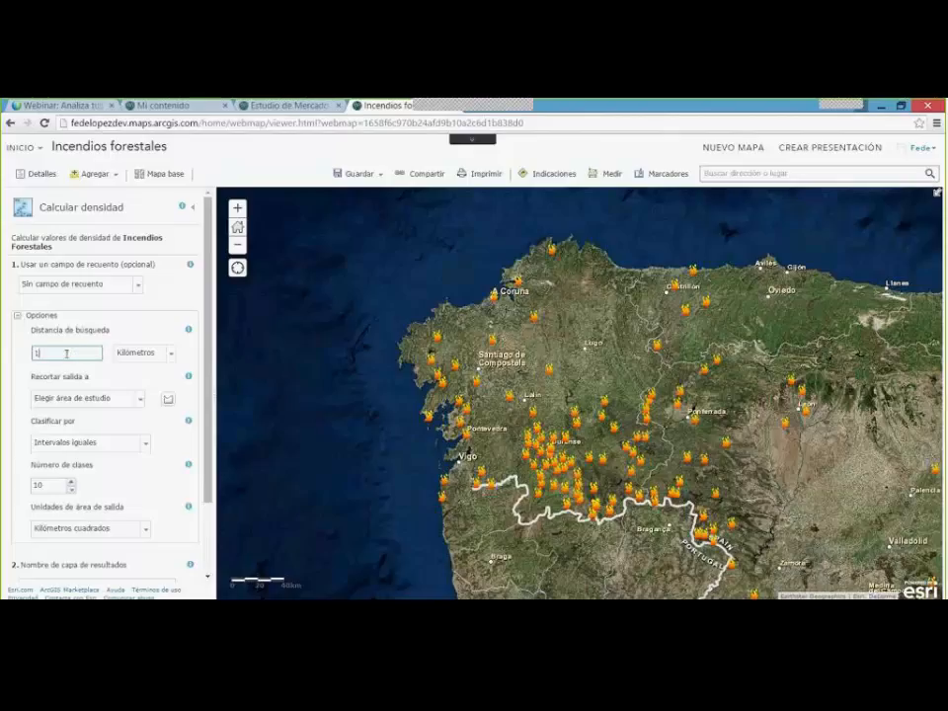
click(19, 321)
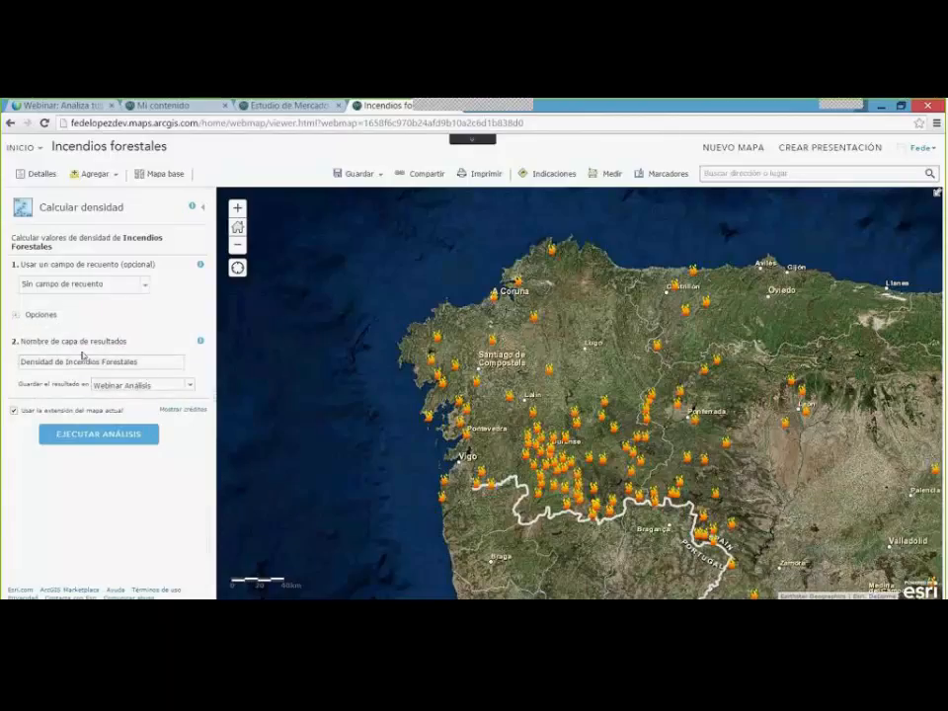
drag(152, 359, 1, 338)
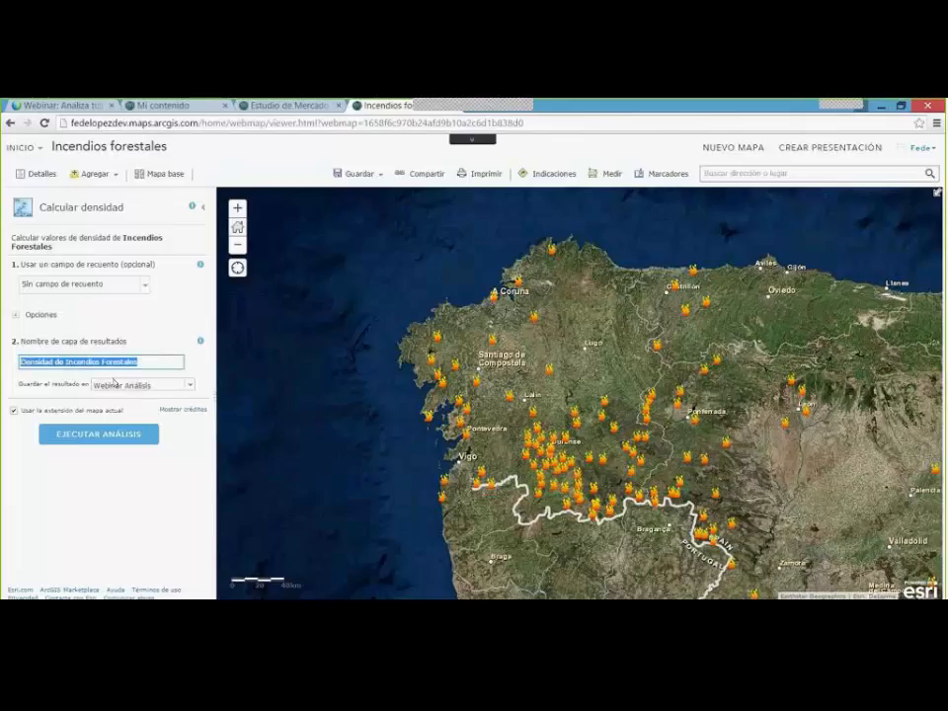
click(95, 435)
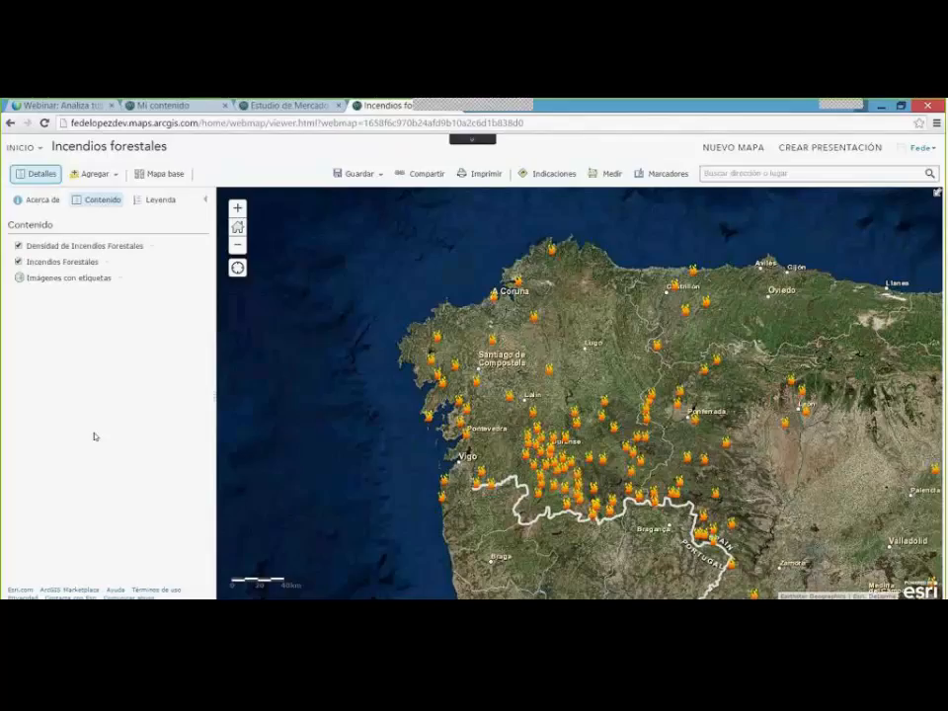
Hide the Incendios Forestales points and check the pop-up details of the background zone and the dense area south of Ourense.
click(18, 262)
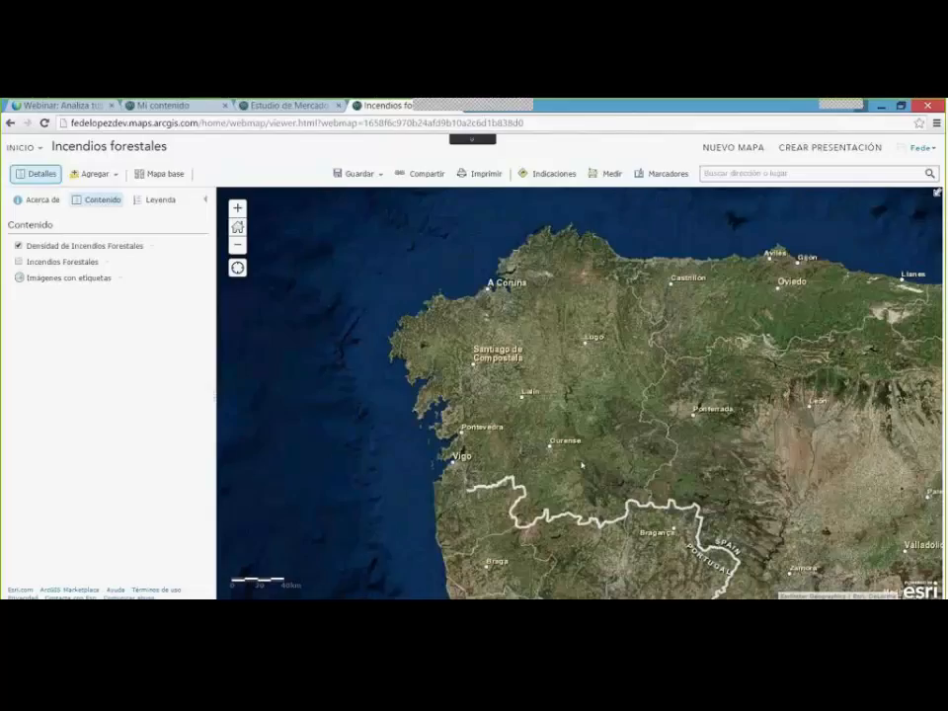
scroll(581, 463, up, 1)
click(443, 309)
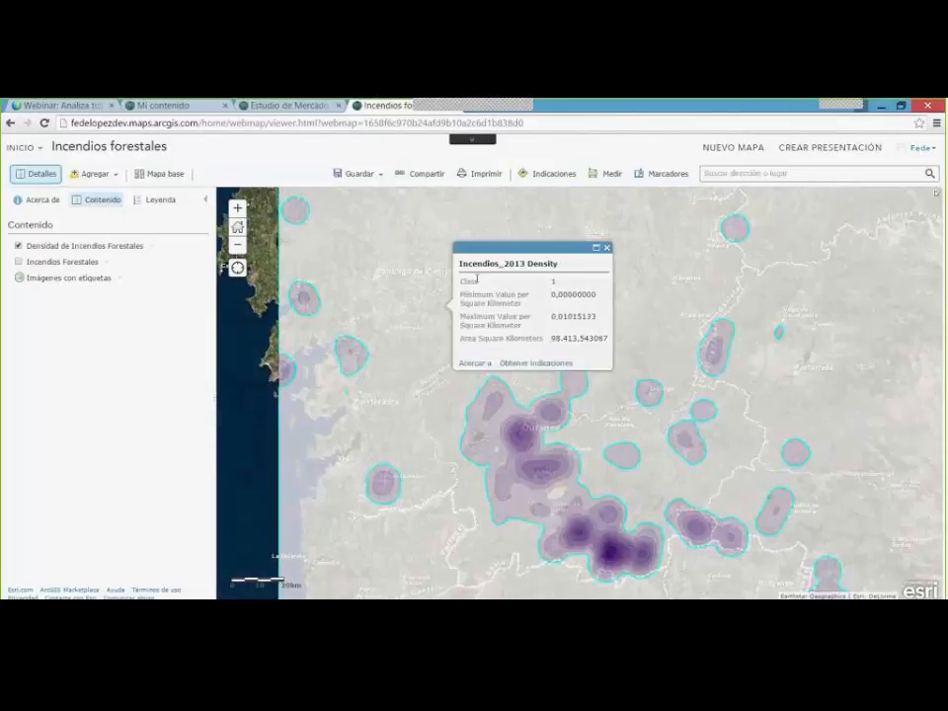
click(537, 470)
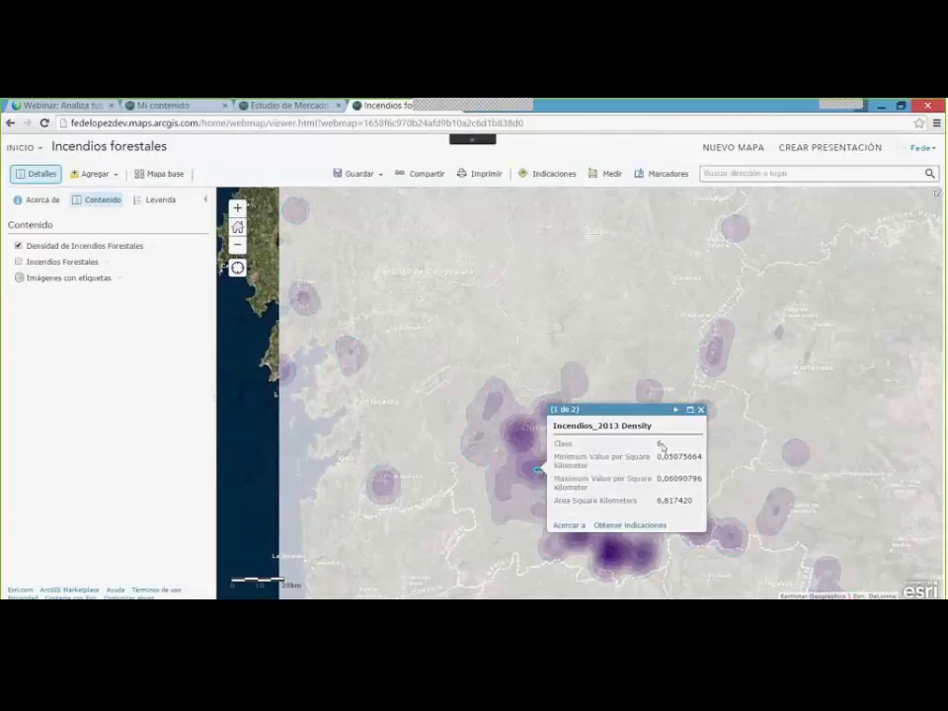
drag(662, 447, 657, 442)
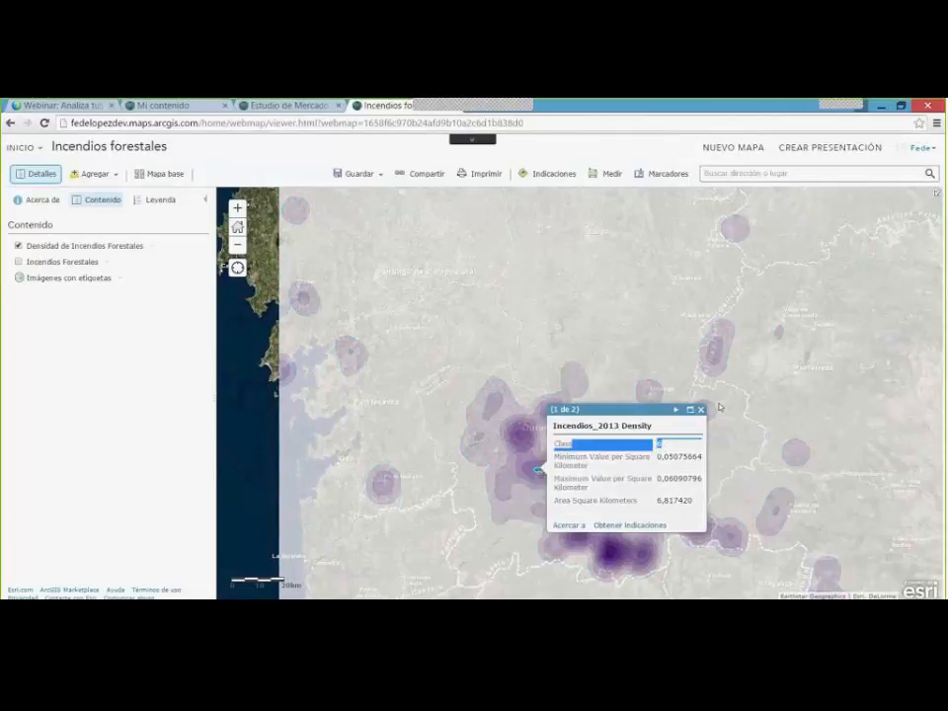
click(700, 410)
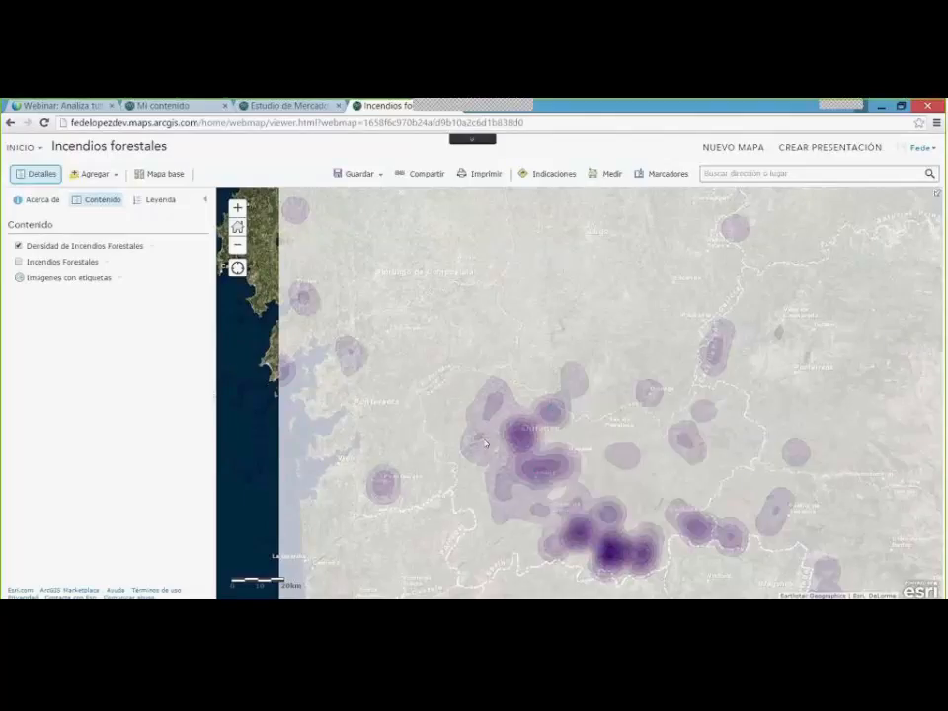
drag(490, 443, 434, 387)
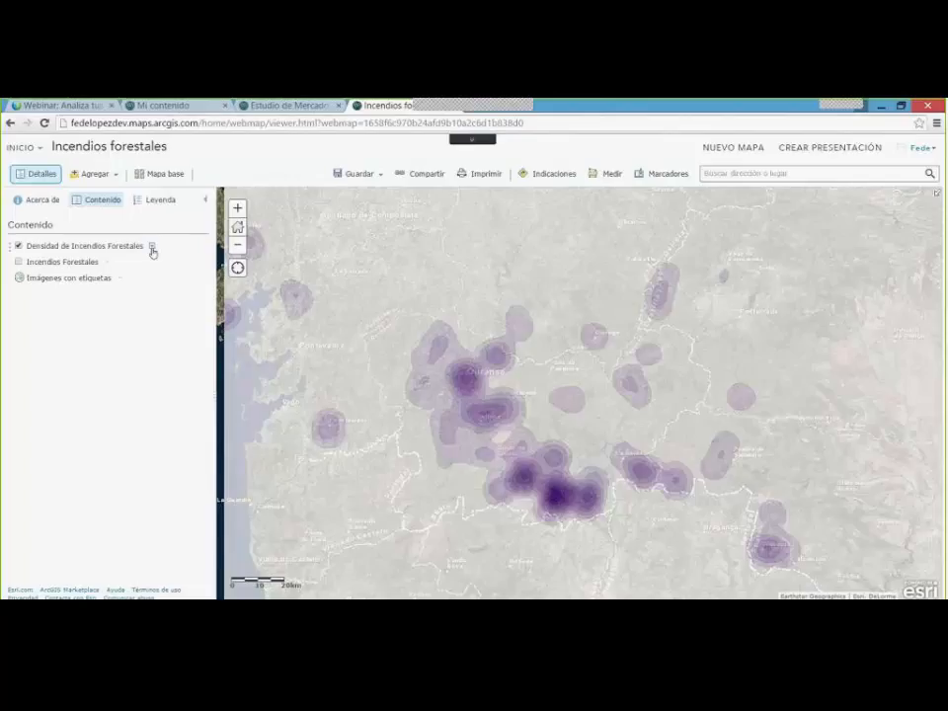
Filter Densidad de Incendios Forestales to areas whose Class is greater than 1, and check the pop-up of an area near Ourense.
click(153, 248)
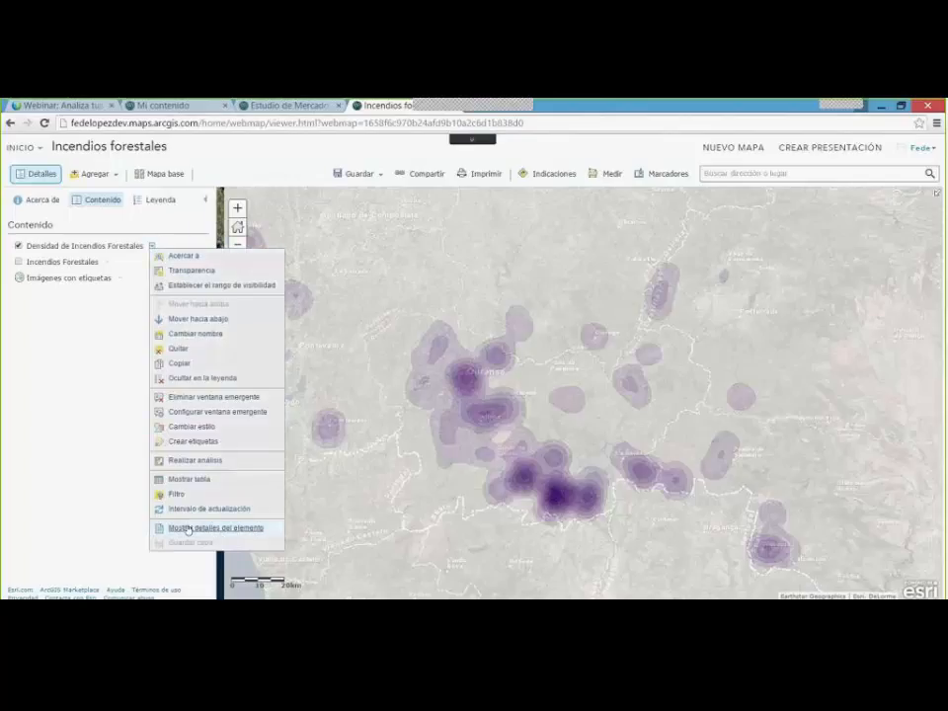
click(178, 495)
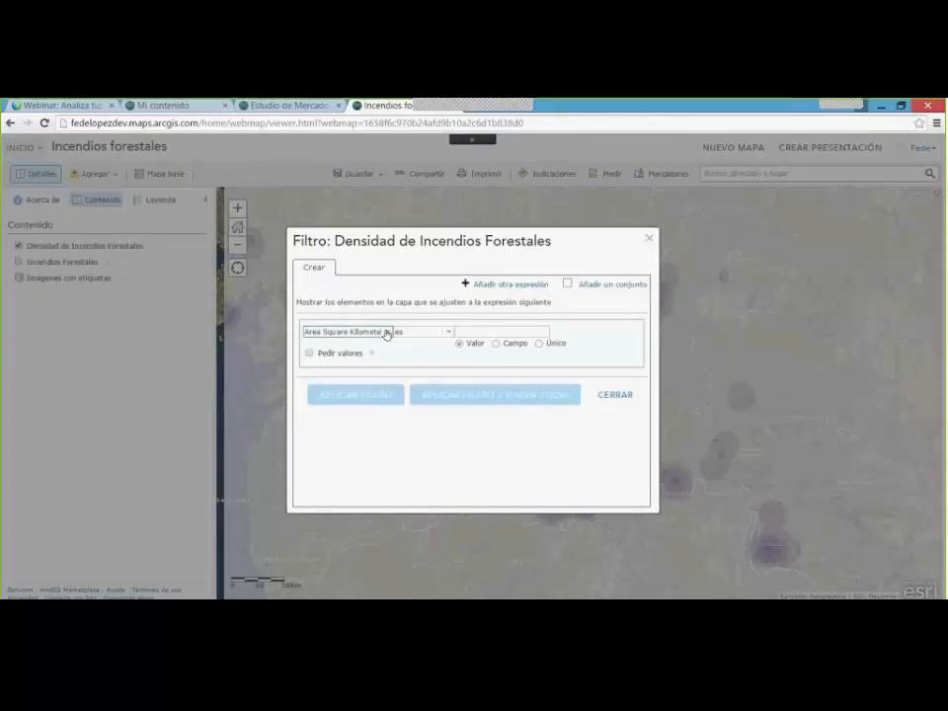
click(388, 334)
click(328, 359)
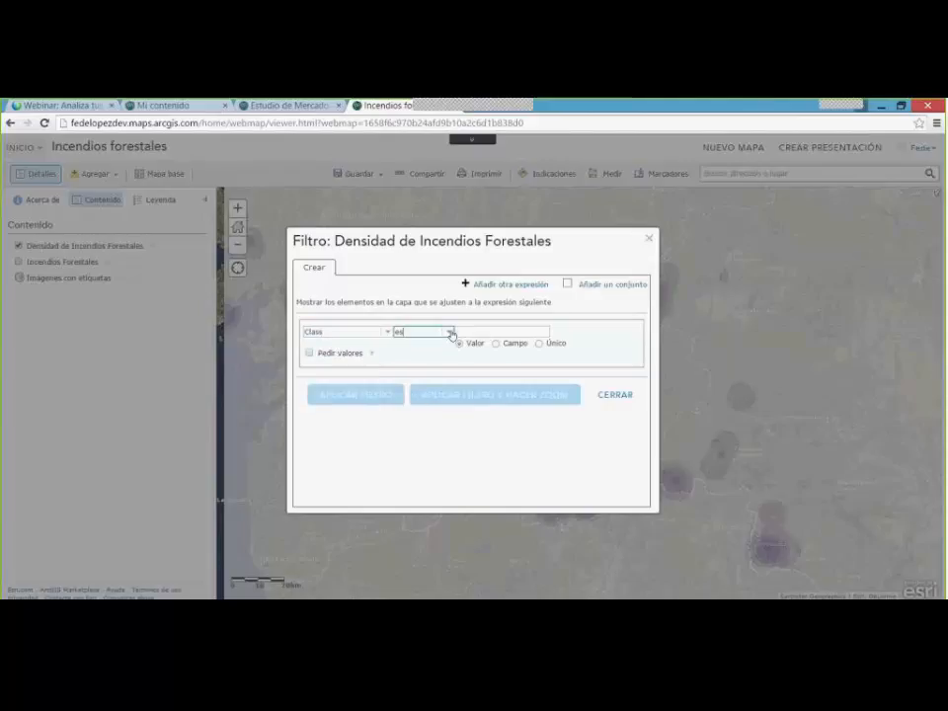
click(449, 332)
click(418, 420)
click(488, 332)
text(1)
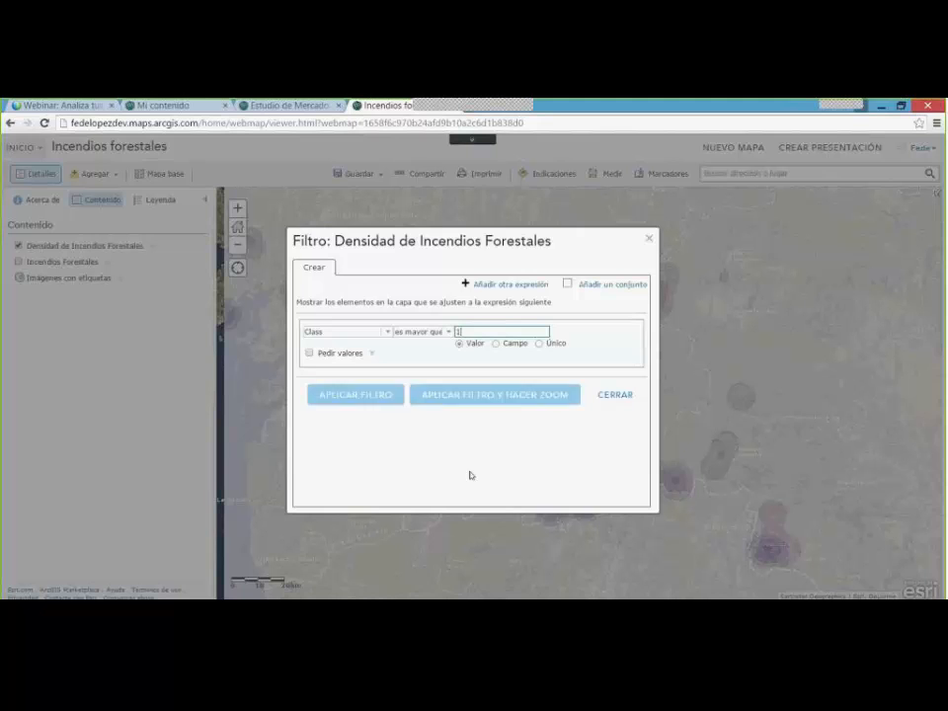
click(331, 392)
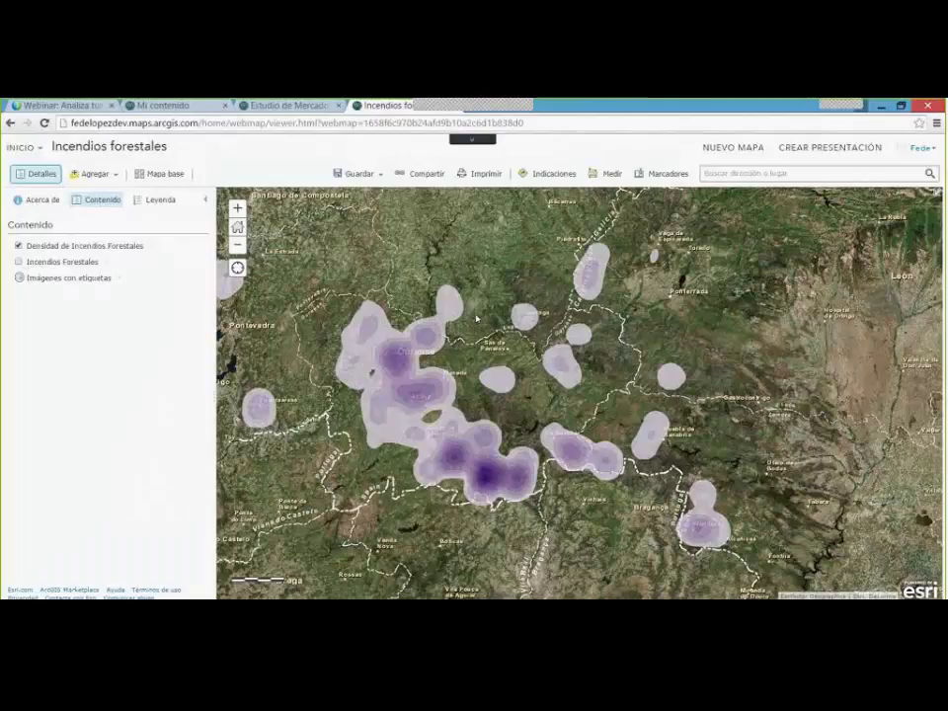
click(395, 362)
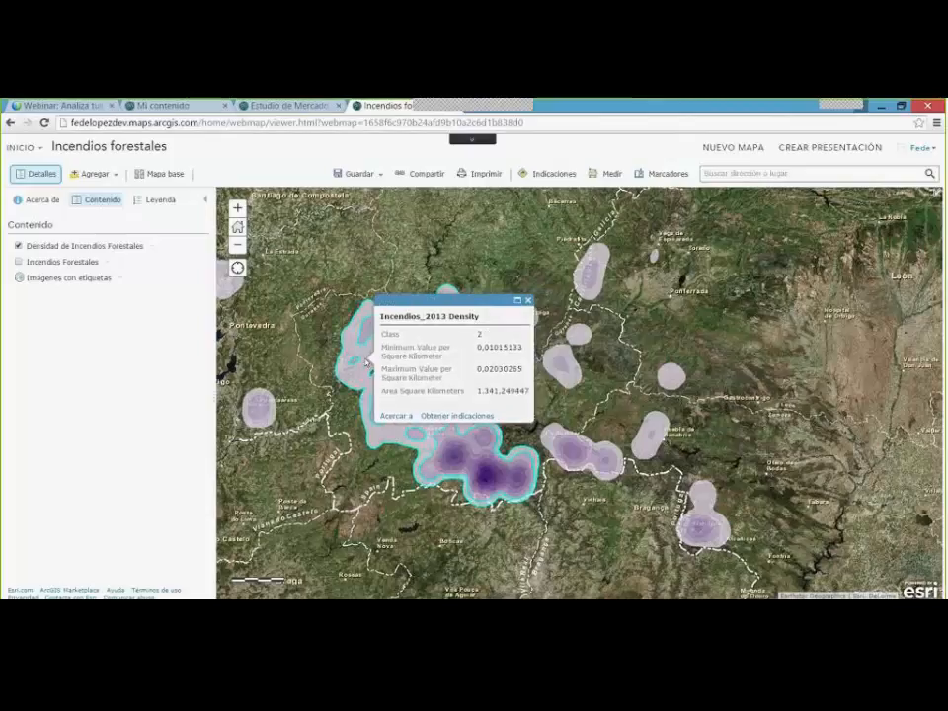
click(529, 301)
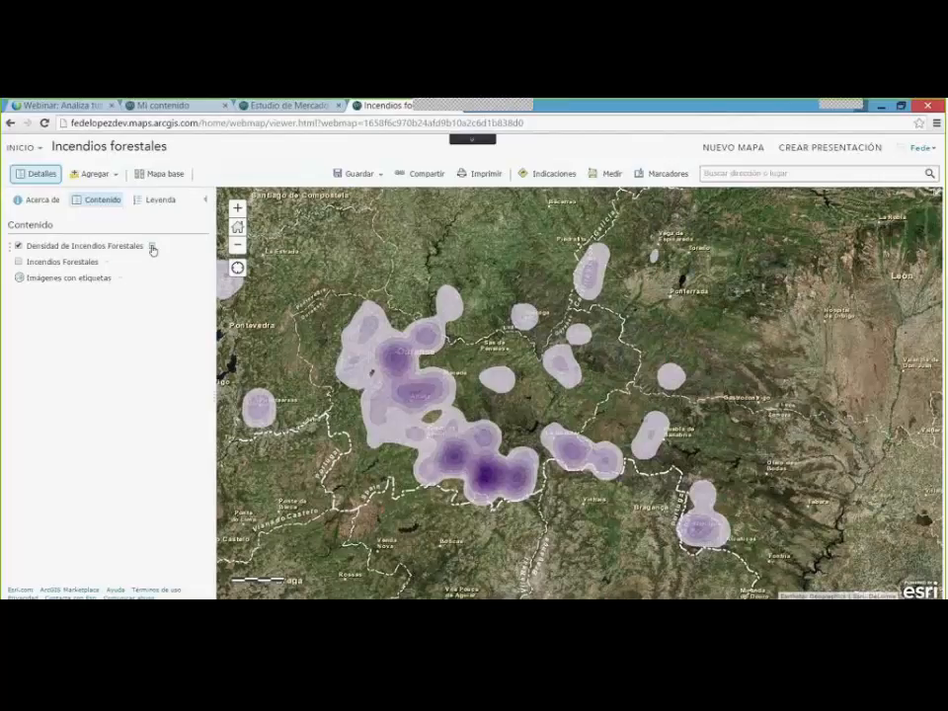
Set up Disolver límites on the filtered density layer for overlapping or adjacent areas, adding the sum of Area Square Kilometers.
click(153, 248)
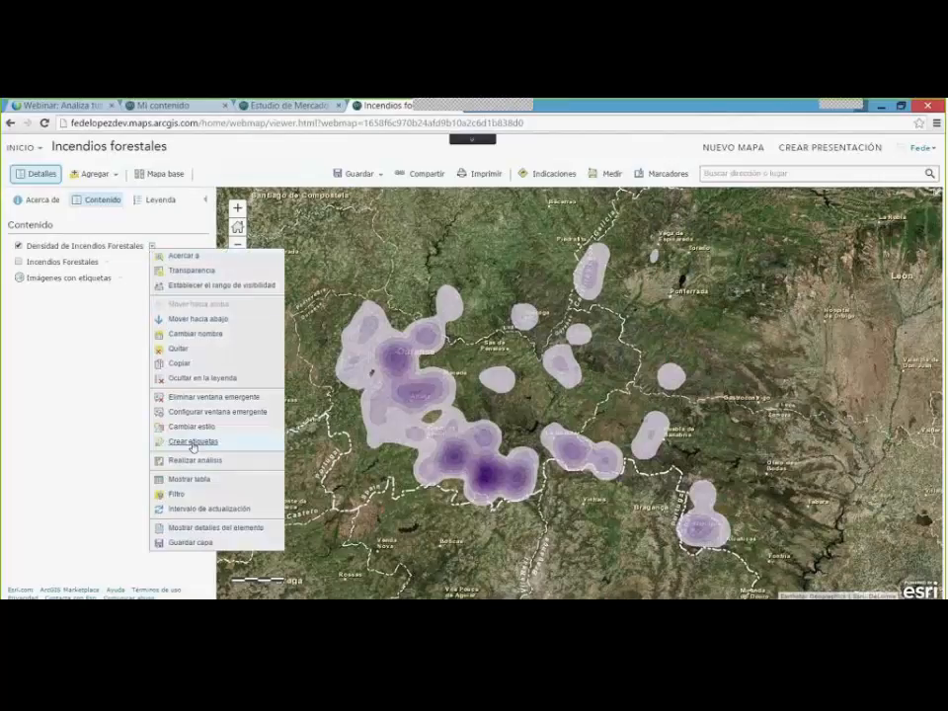
click(194, 460)
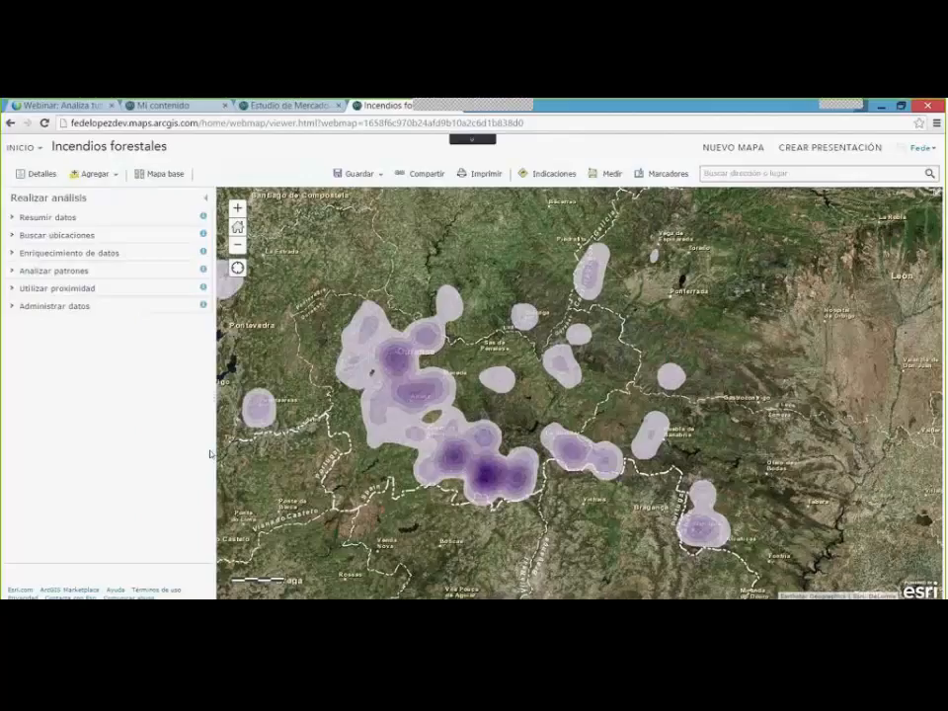
click(42, 307)
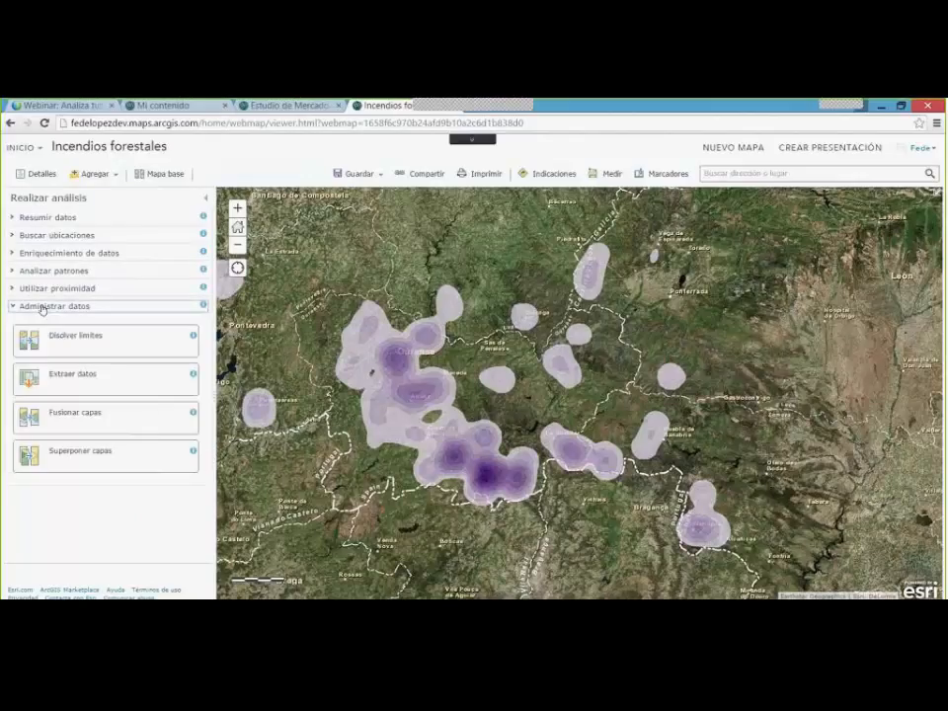
click(76, 335)
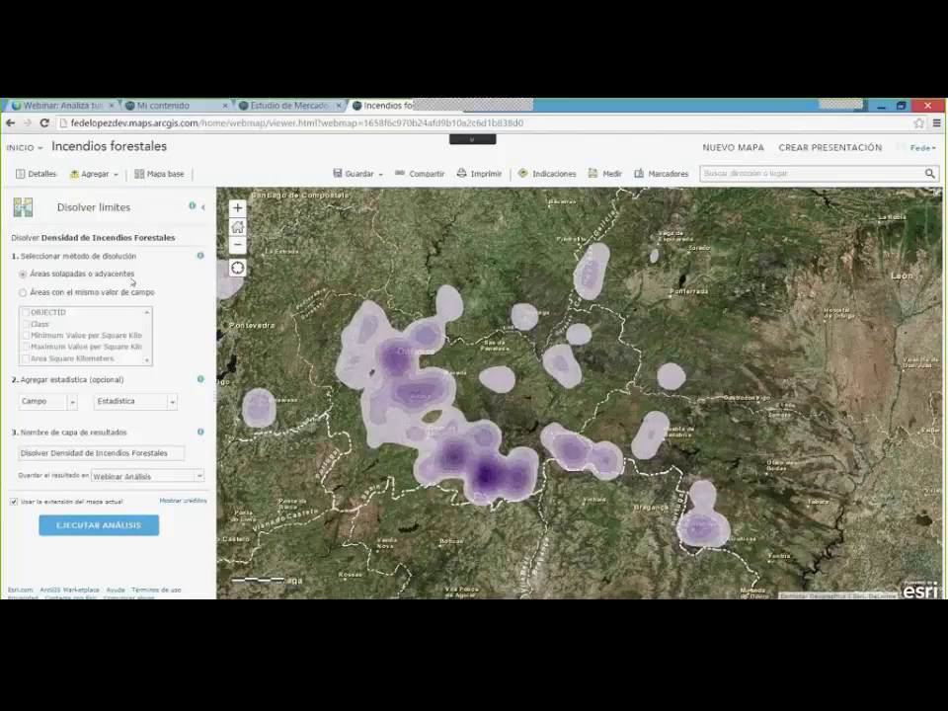
click(69, 402)
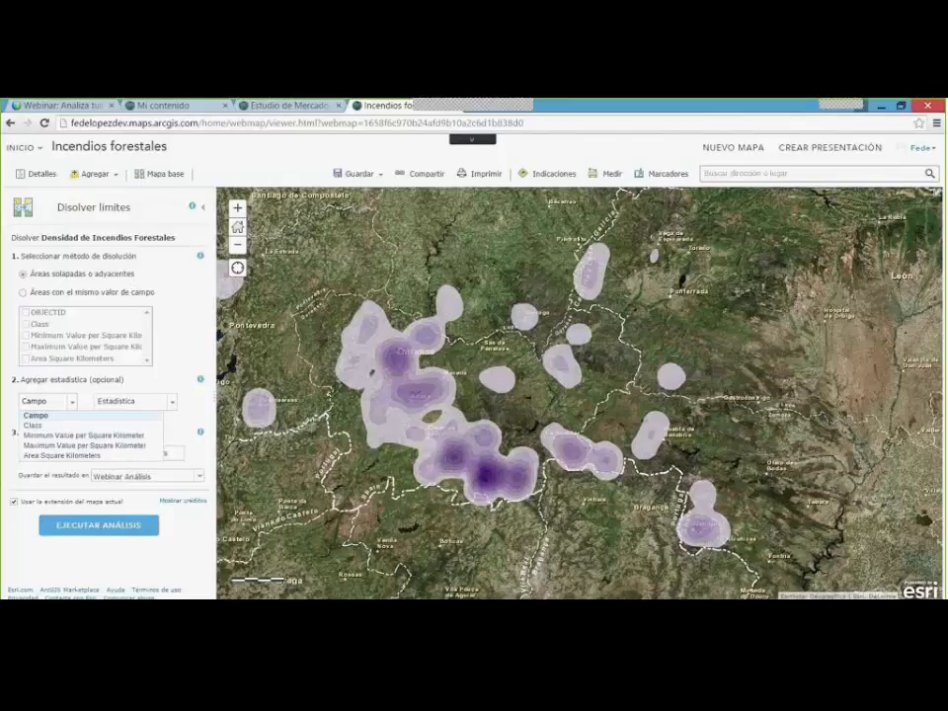
click(68, 461)
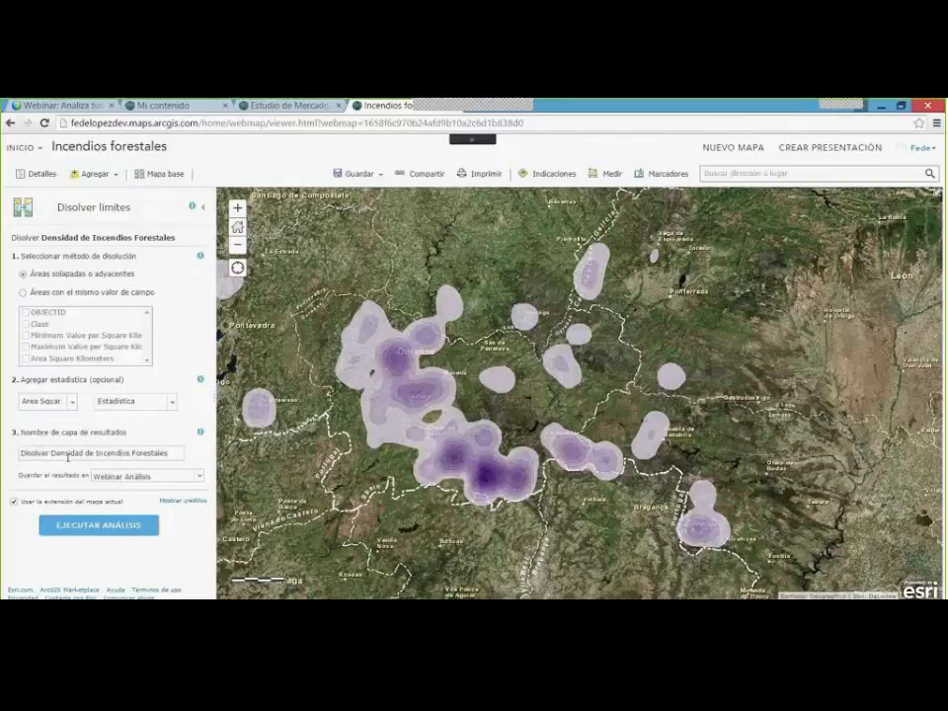
click(160, 403)
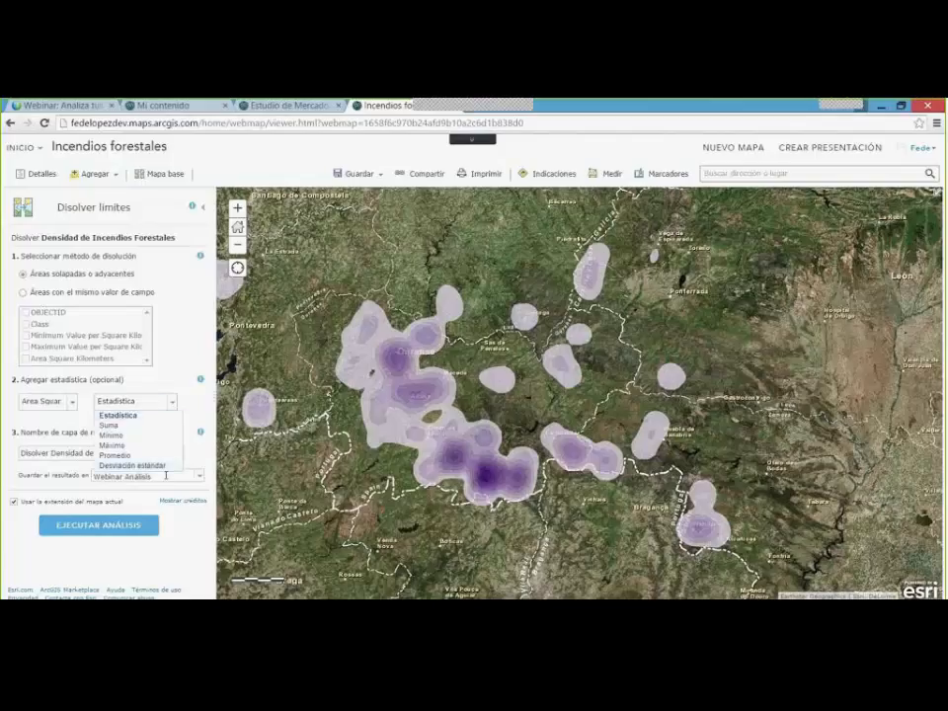
click(109, 425)
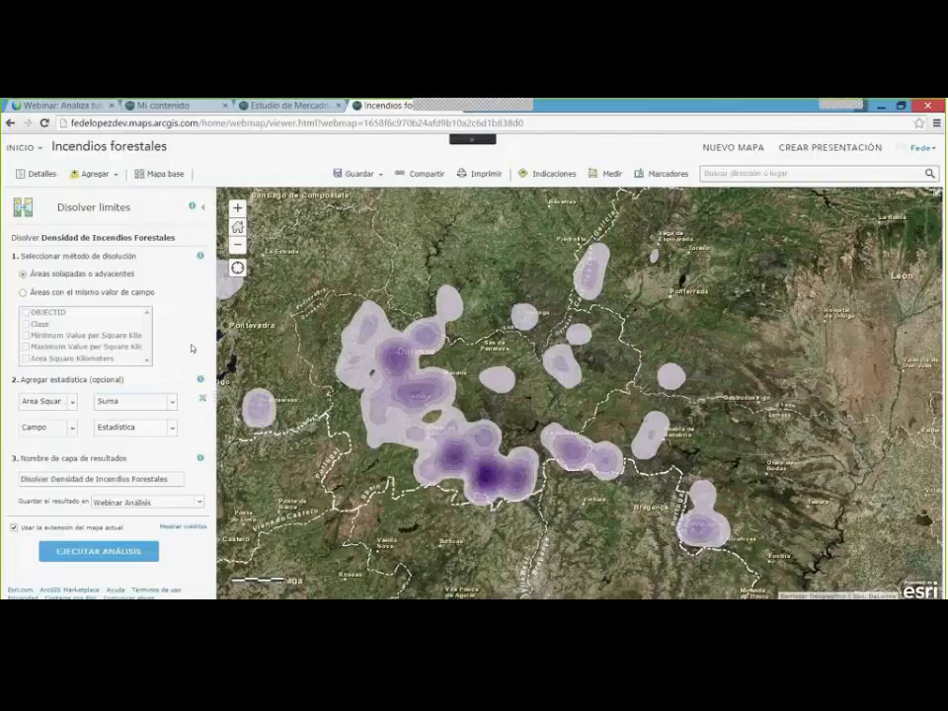
Name the dissolve result "Areas de riesgo de incendio", run the analysis and hide the Incendios Forestales layer.
drag(173, 476, 3, 459)
text(Áreas de )
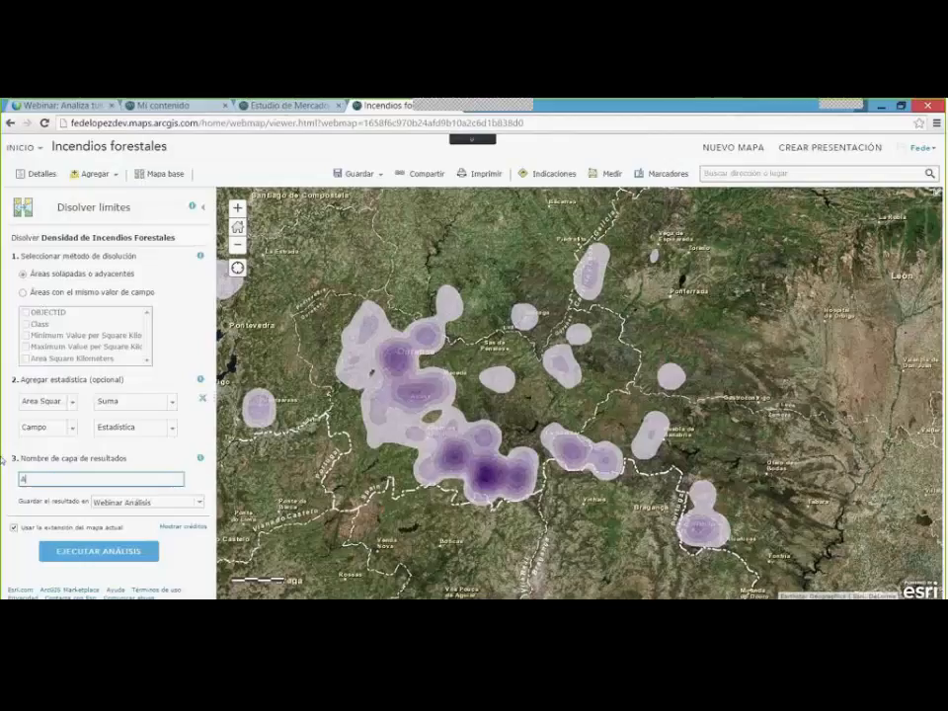
text(riesgo de incendio)
click(72, 553)
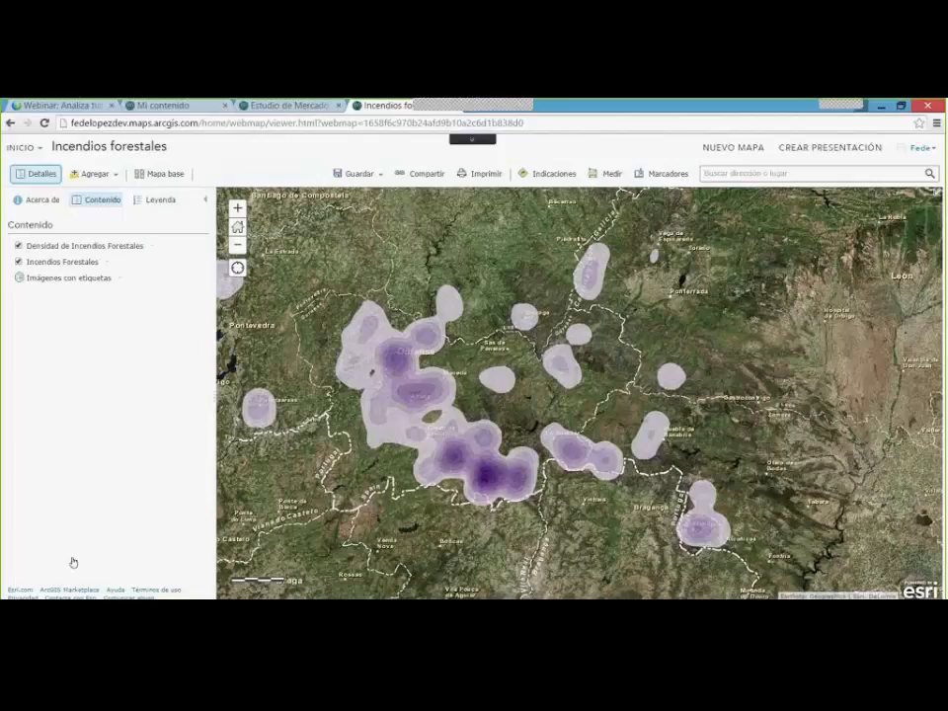
click(18, 263)
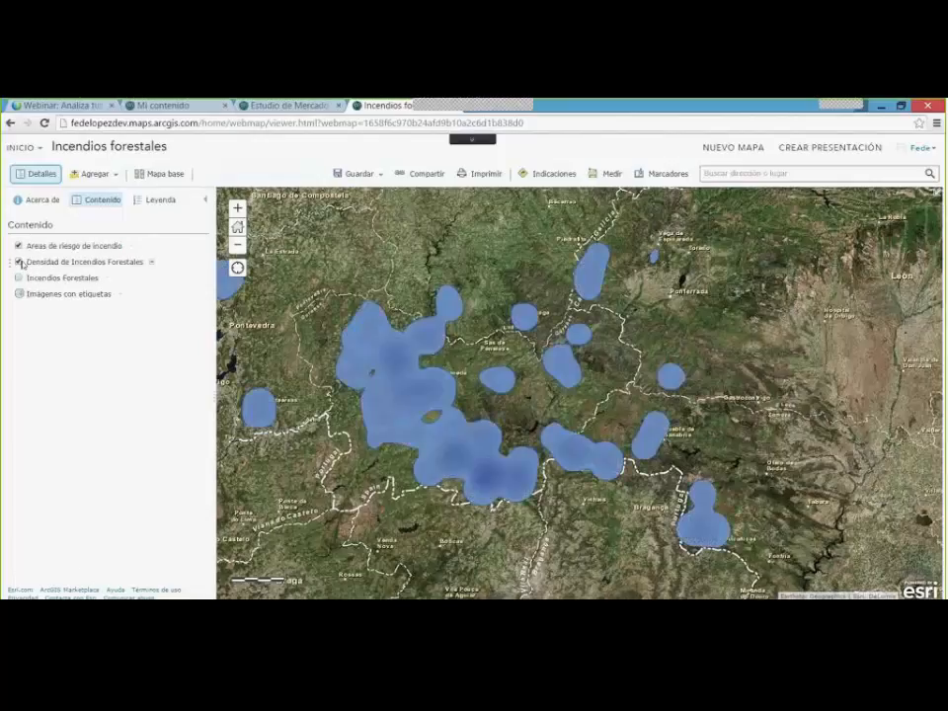
Check the pop-up details of the large dissolved fire-risk area around Ourense.
click(379, 353)
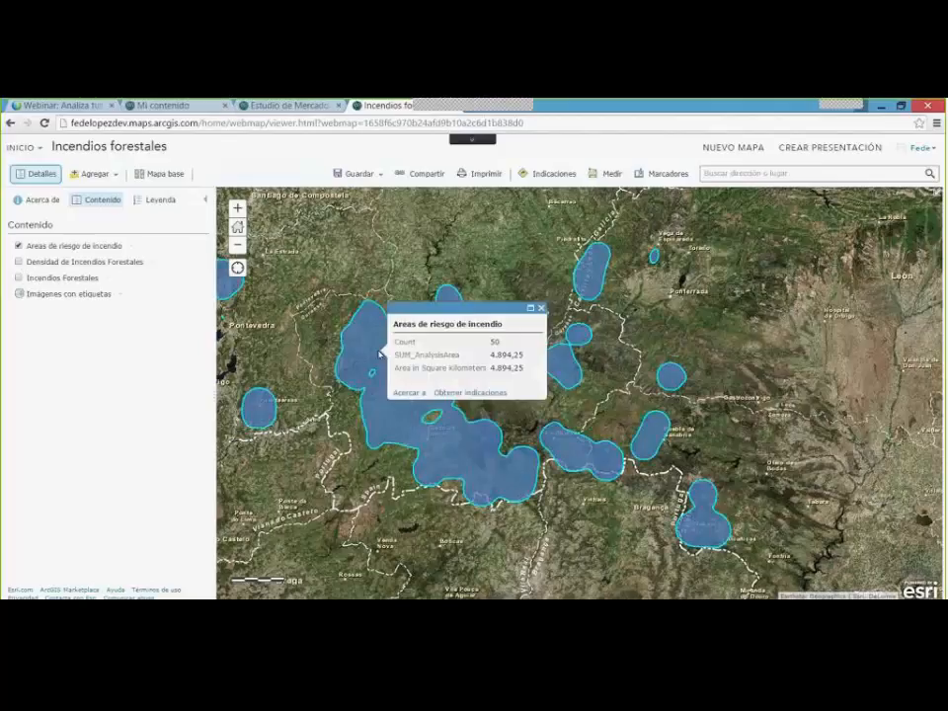
drag(487, 368, 529, 371)
click(541, 308)
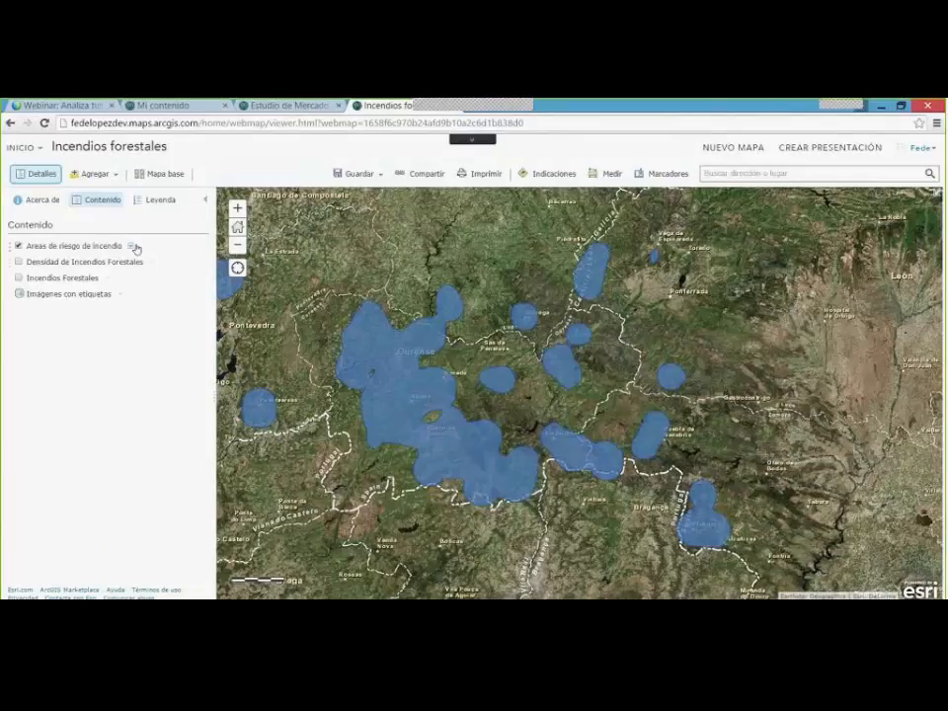
Set up Enriquecer capa on Areas de riesgo de incendio with 2013 Total Population (INE) and 2013 Population Density (Per Square Kilometer) (AIS).
click(135, 246)
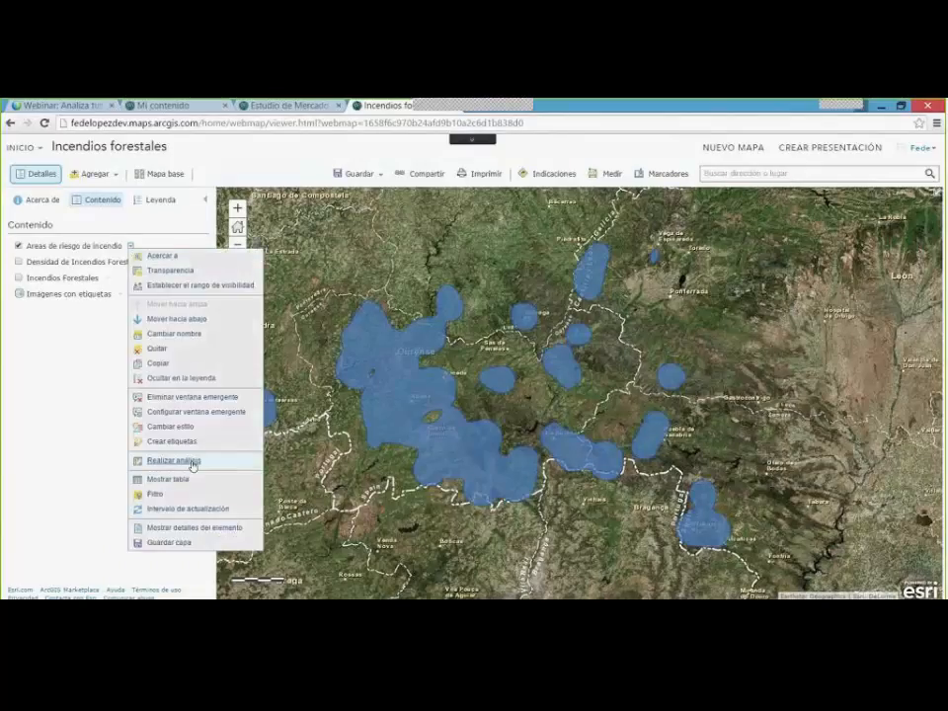
click(183, 460)
click(57, 254)
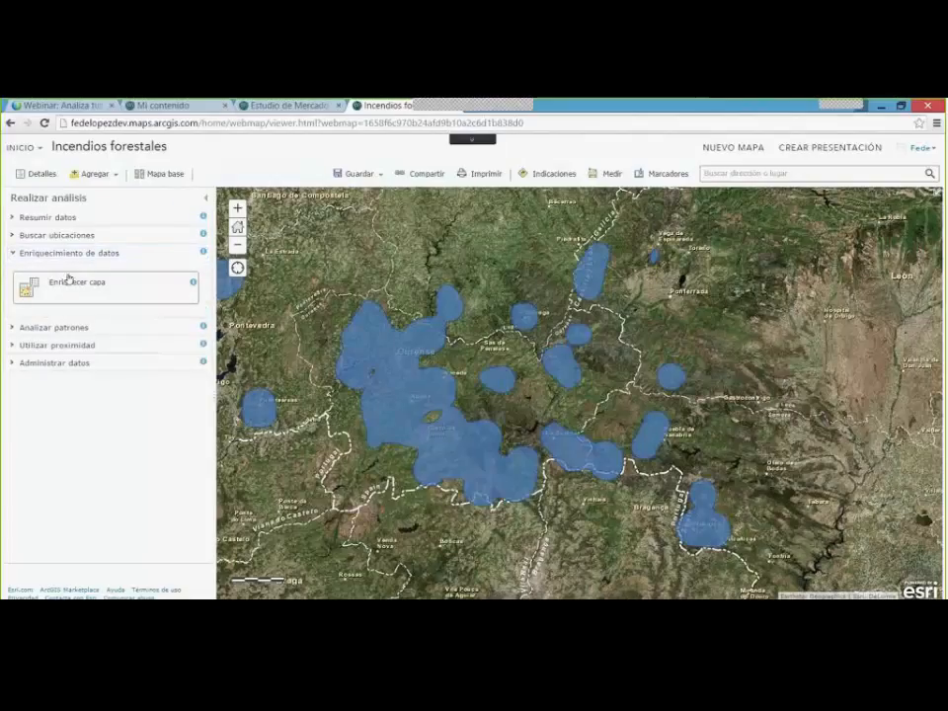
click(69, 282)
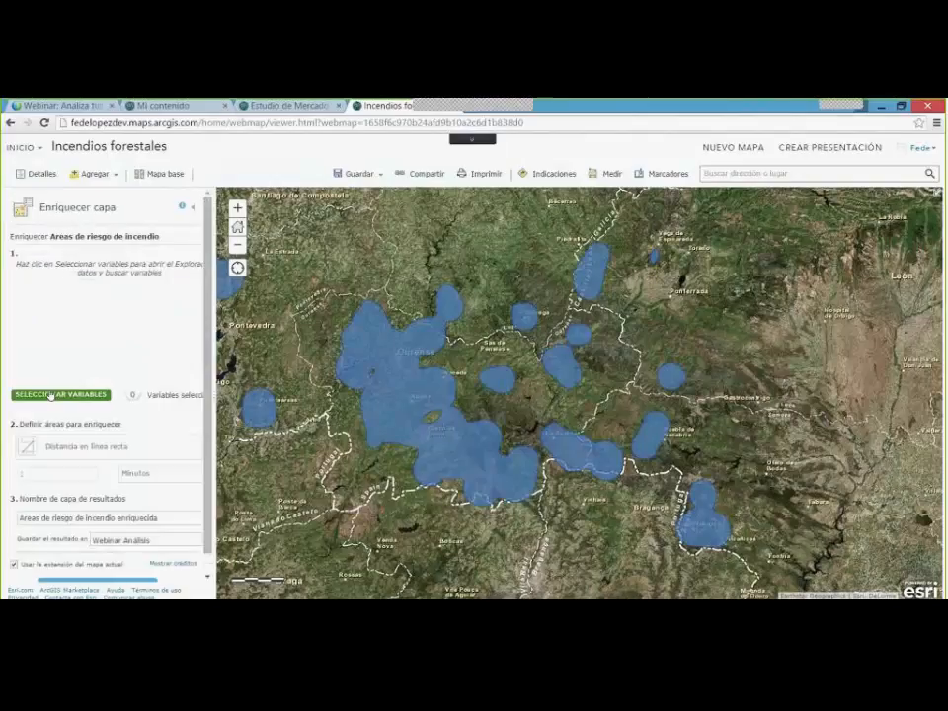
click(51, 395)
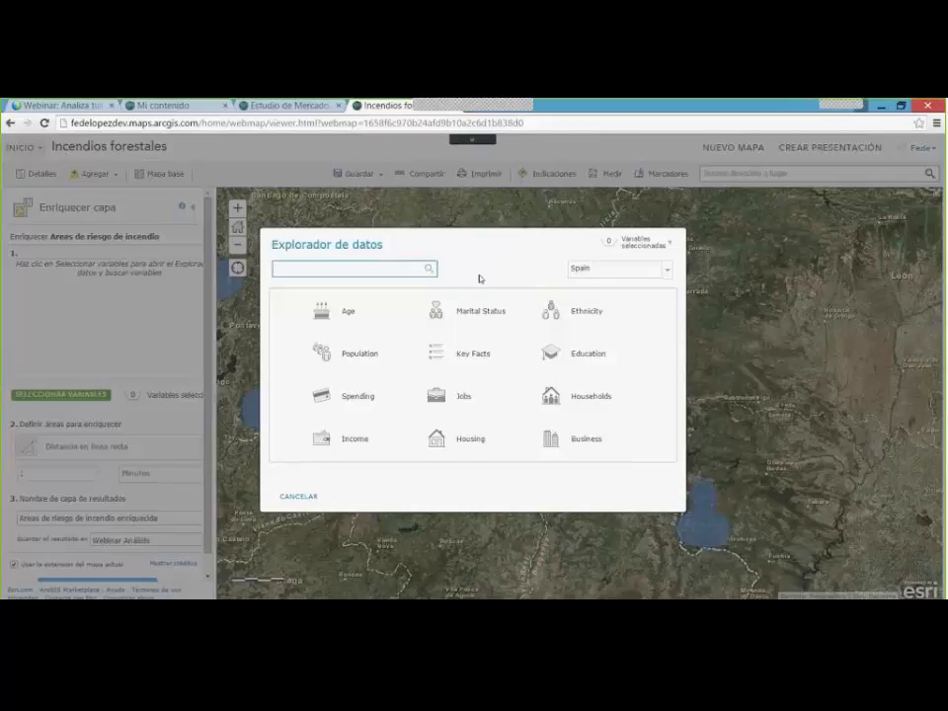
click(355, 357)
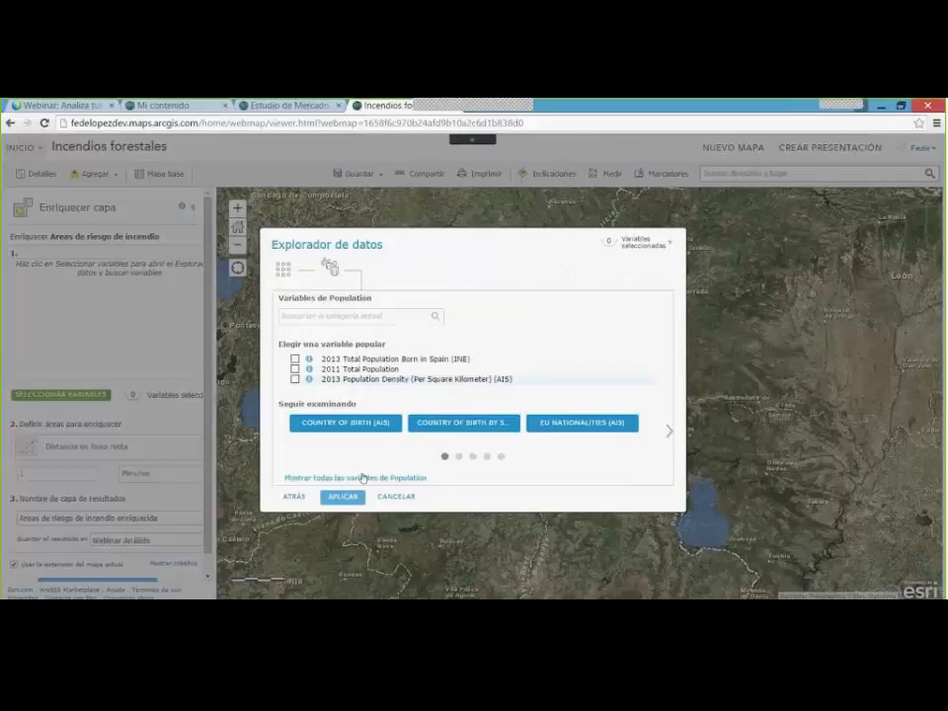
click(362, 478)
click(285, 310)
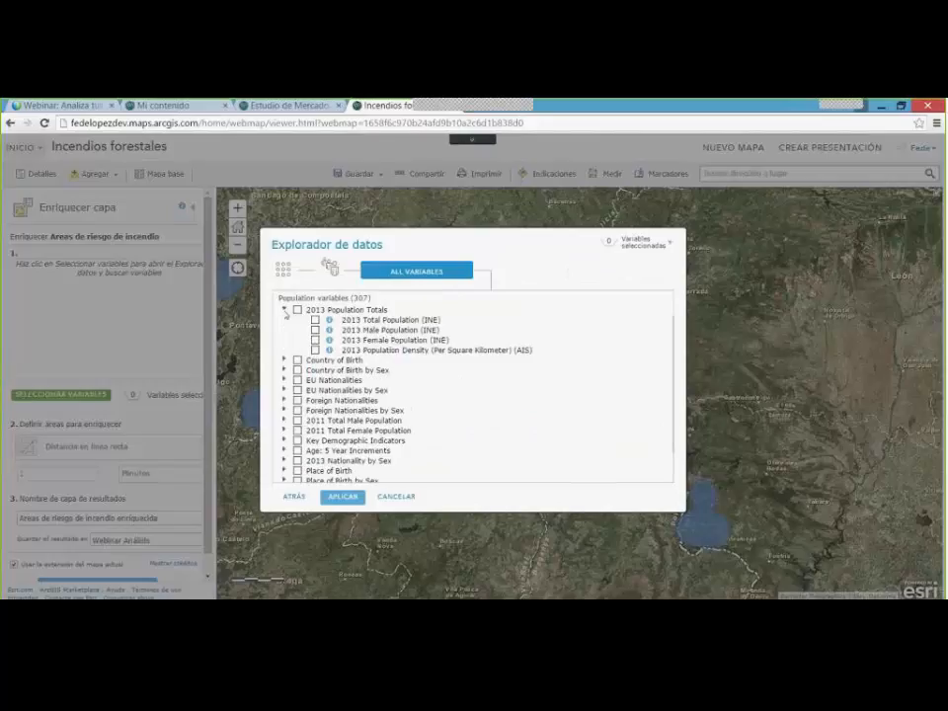
click(315, 320)
click(315, 350)
click(342, 495)
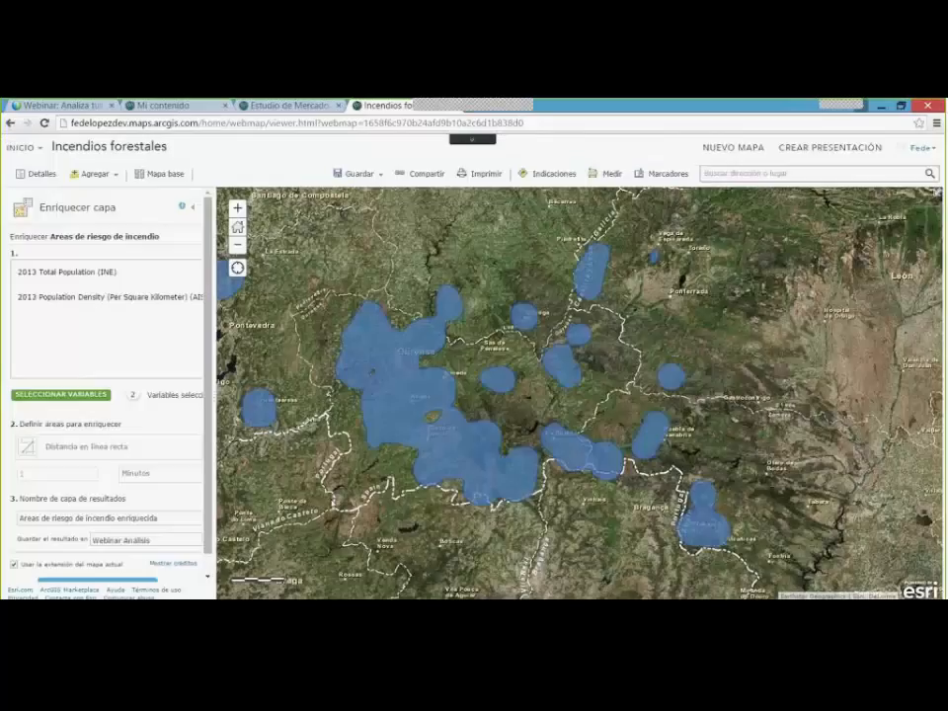
Name the enriched result layer "Población en zonas de riesgo" and run the analysis.
drag(166, 518, 2, 482)
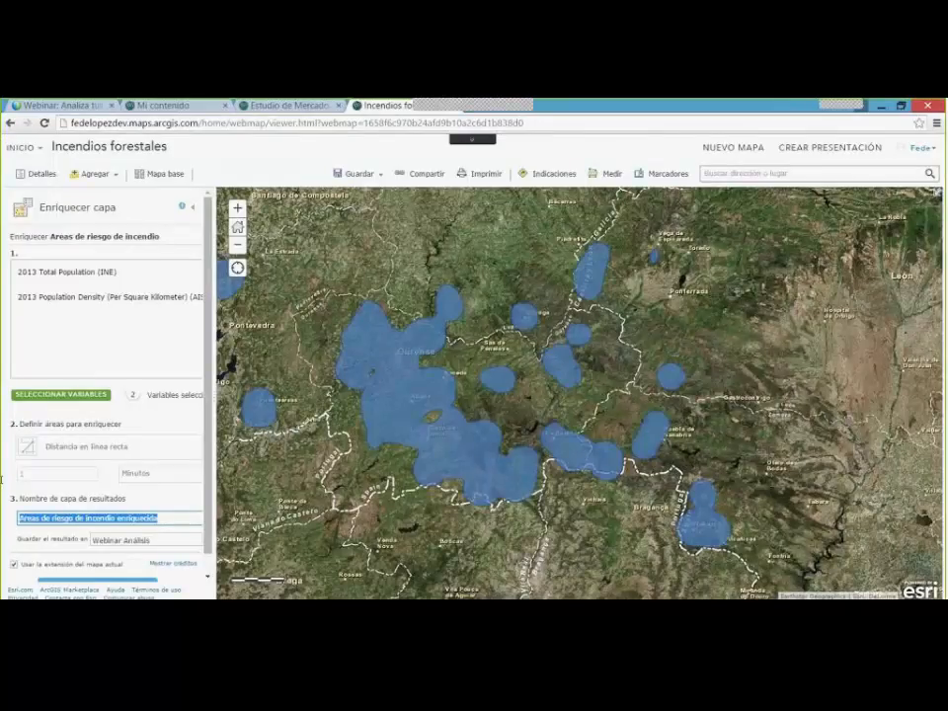
text(Población en )
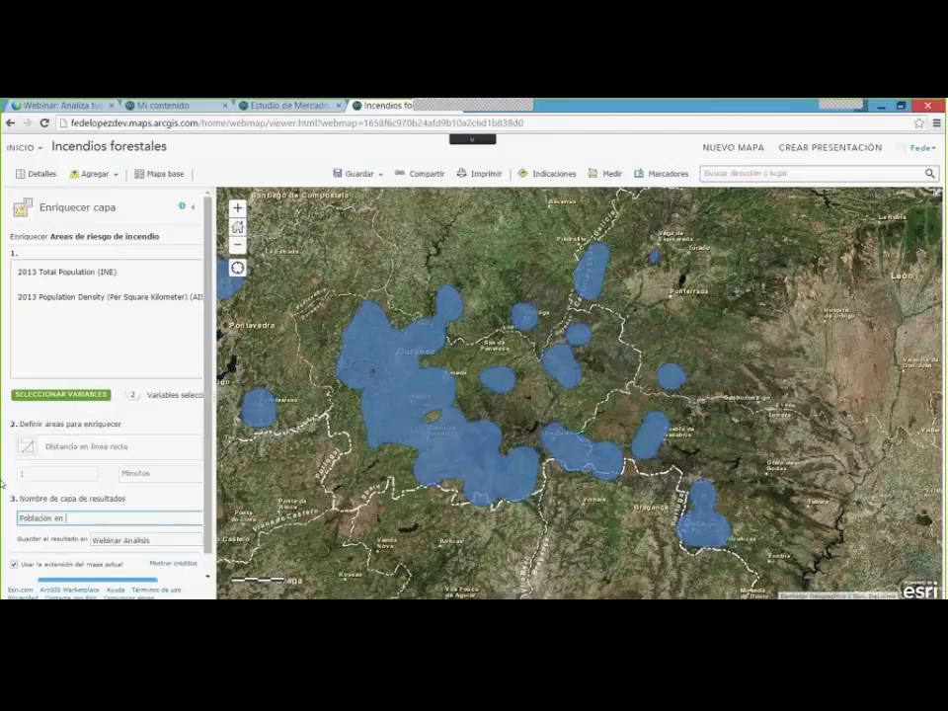
text(zonas de riesgo)
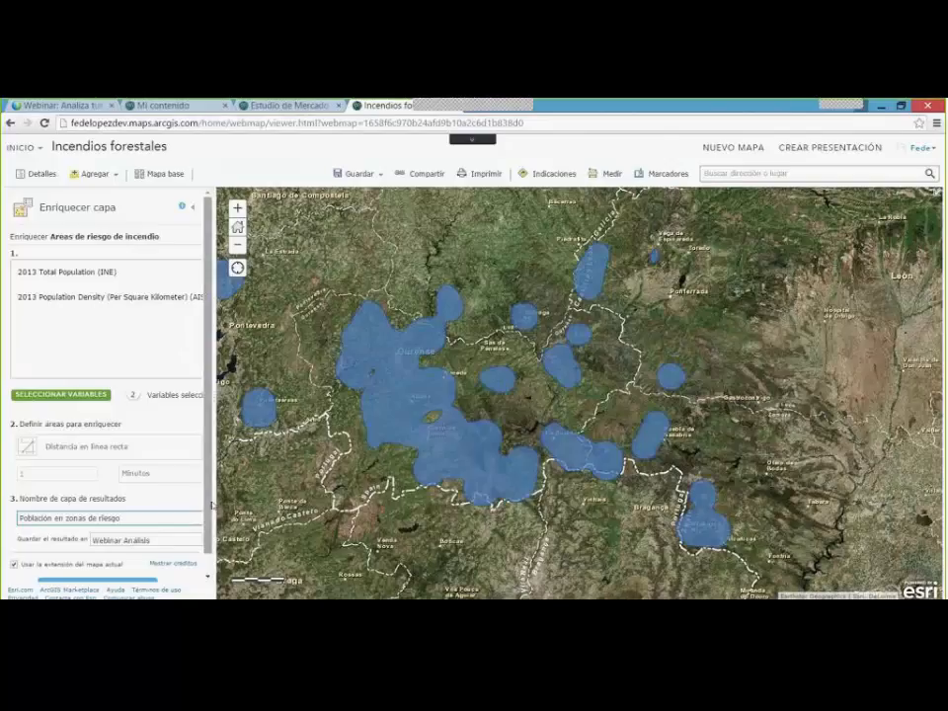
scroll(211, 506, down, 1)
click(128, 571)
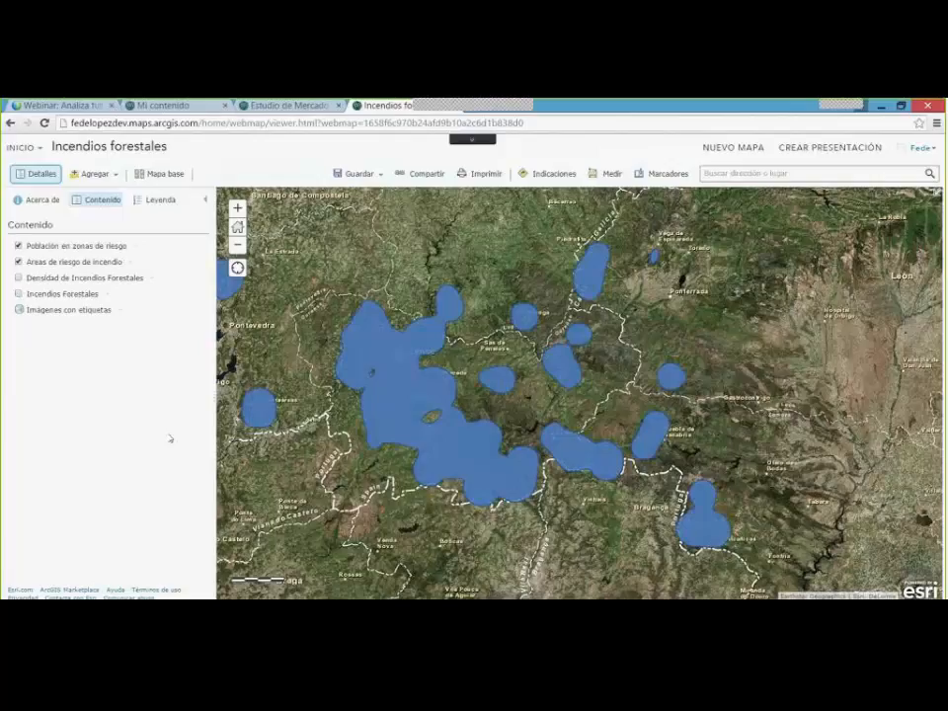
Hide Areas de riesgo de incendio and check the population values in the pop-up of the large area around Ourense.
click(18, 262)
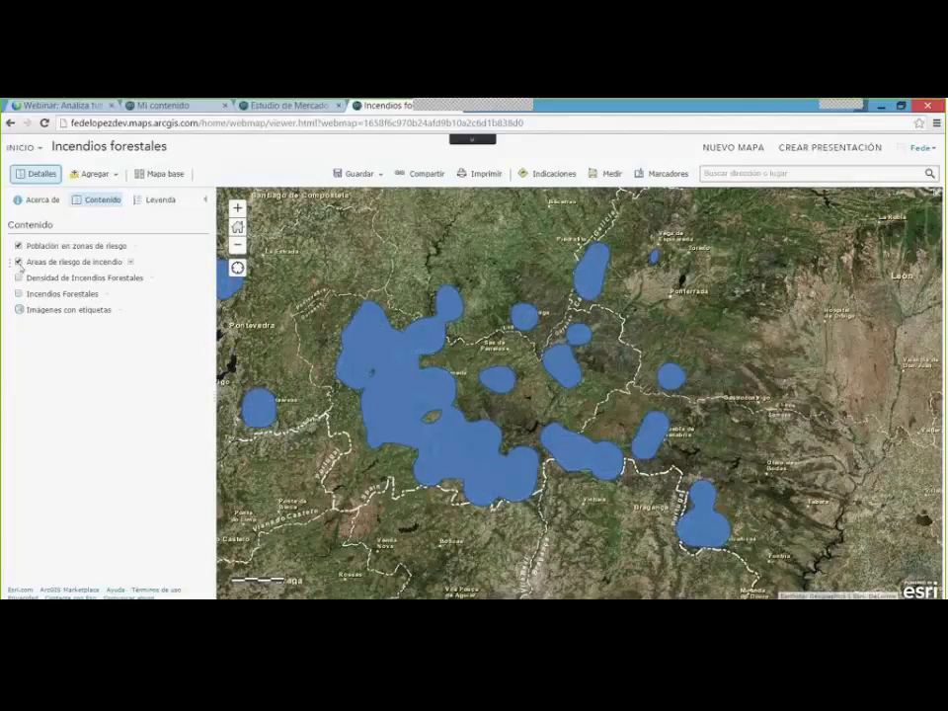
click(399, 385)
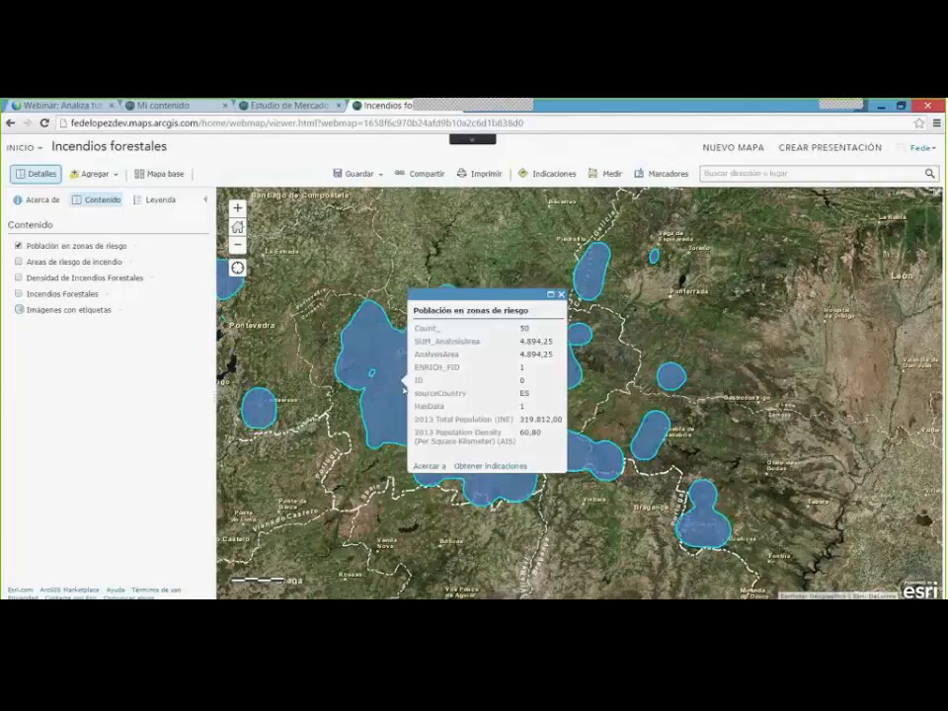
drag(520, 423, 562, 421)
click(561, 296)
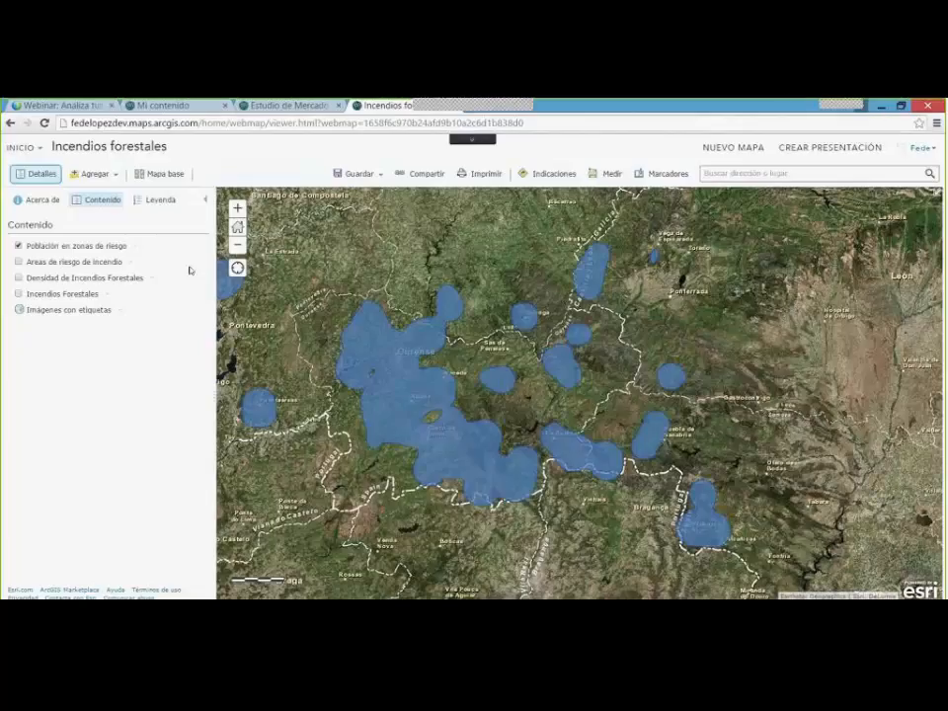
click(18, 246)
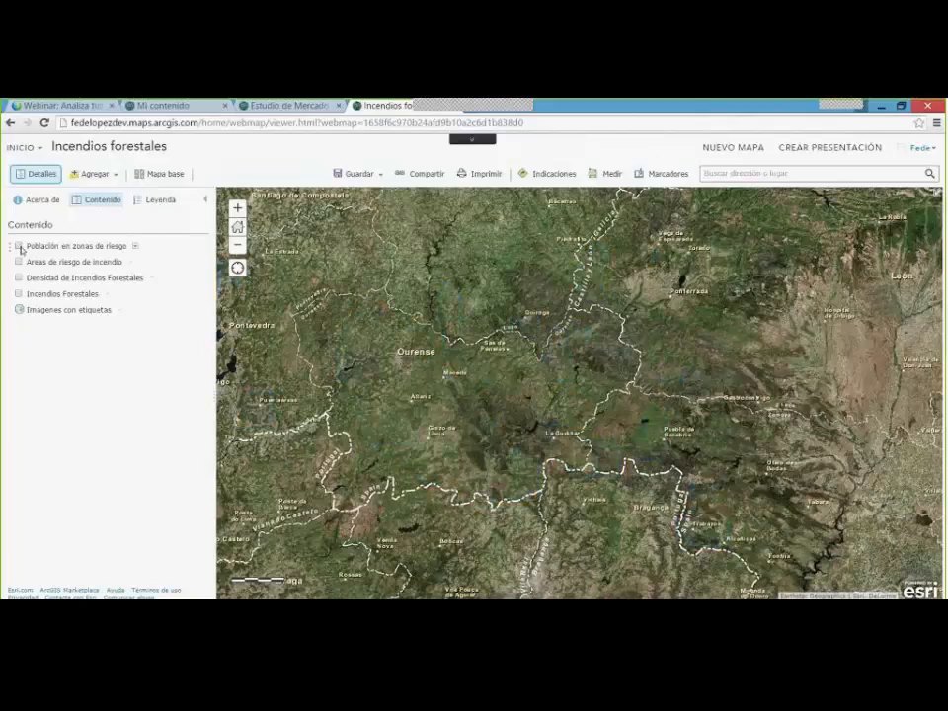
click(18, 245)
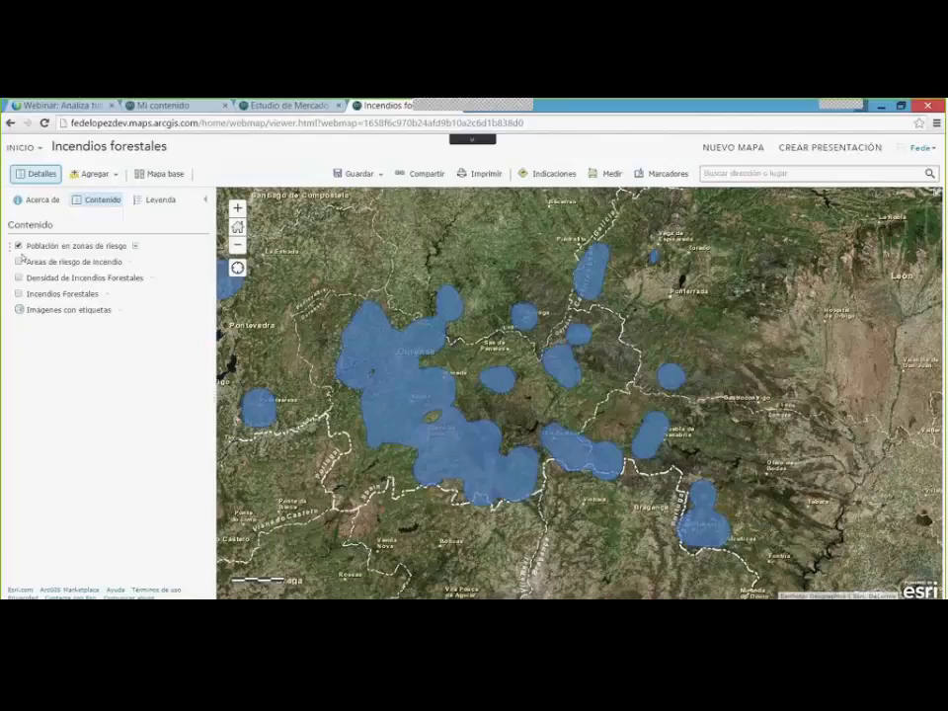
Add the organization's Torres_Vigilancia layer to the map and view its towers against the risk areas.
click(95, 172)
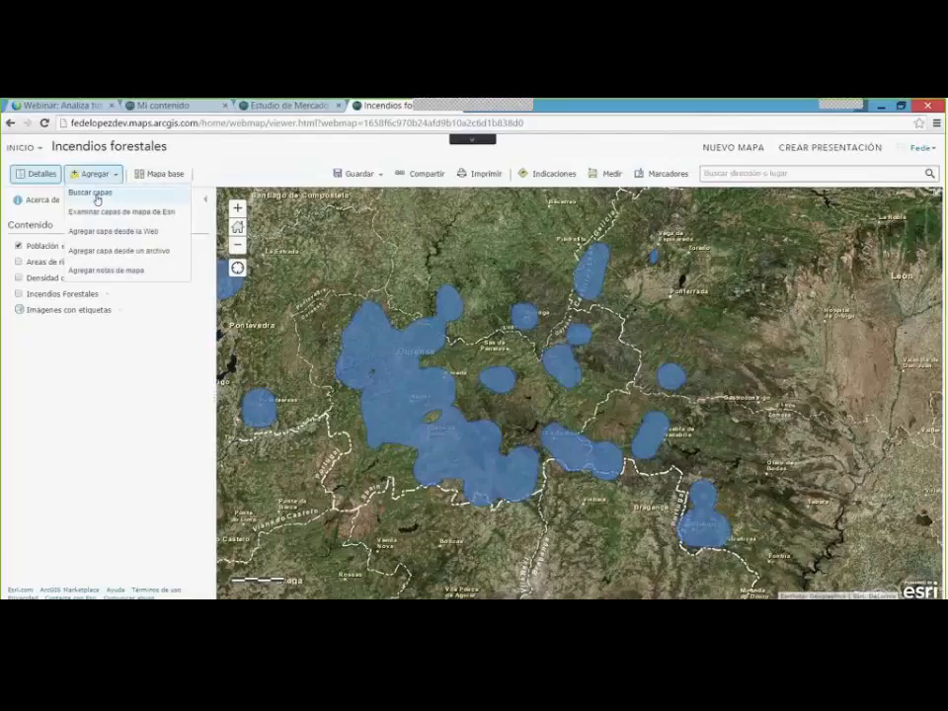
click(97, 195)
click(99, 220)
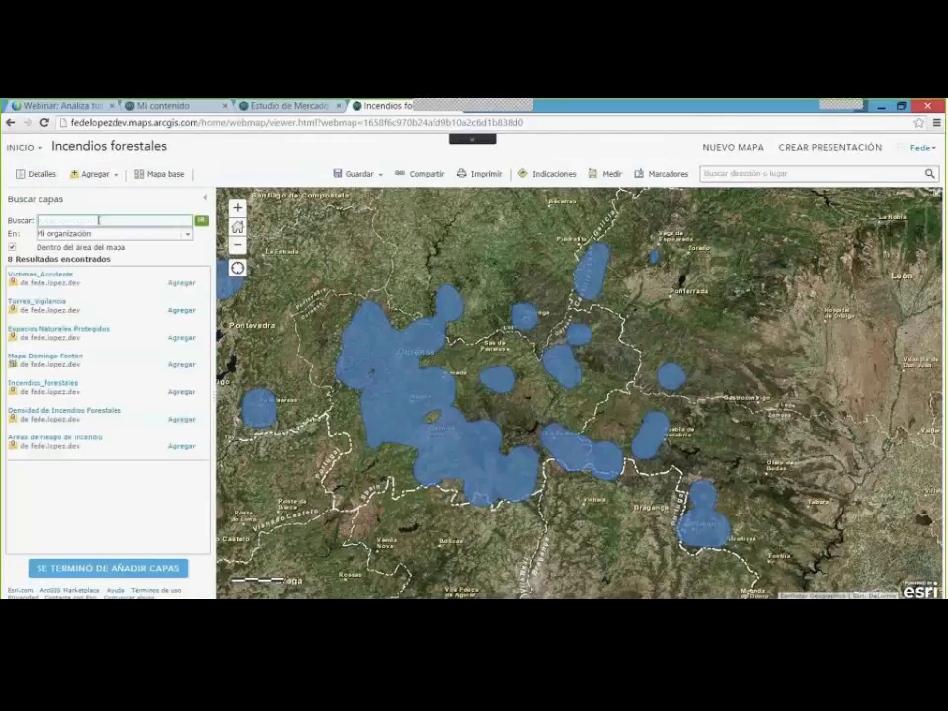
text(torres vig)
click(177, 310)
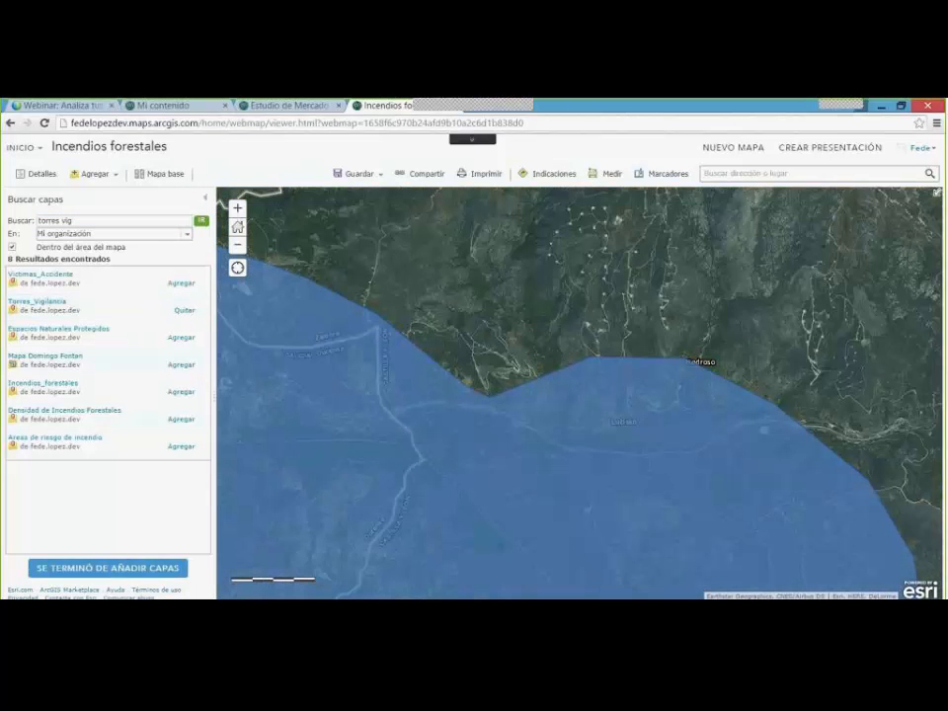
click(126, 569)
scroll(434, 387, down, 1)
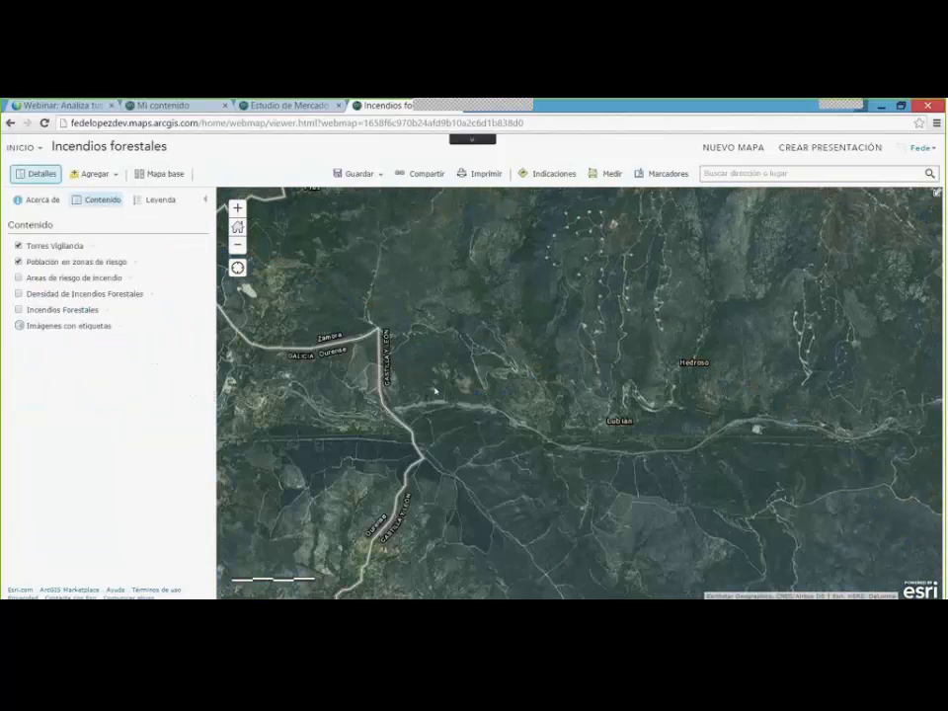
scroll(423, 434, down, 1)
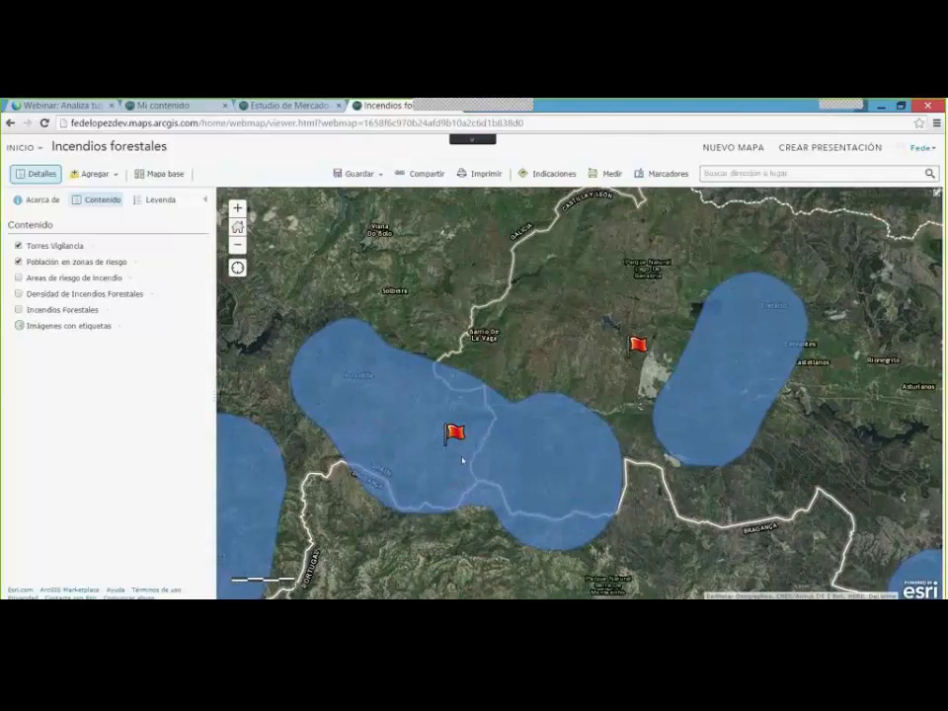
Set up Crear cuenca visual on Torres Vigilancia with a tower height of 20 metres and a maximum viewing distance of 20 kilometres.
click(92, 246)
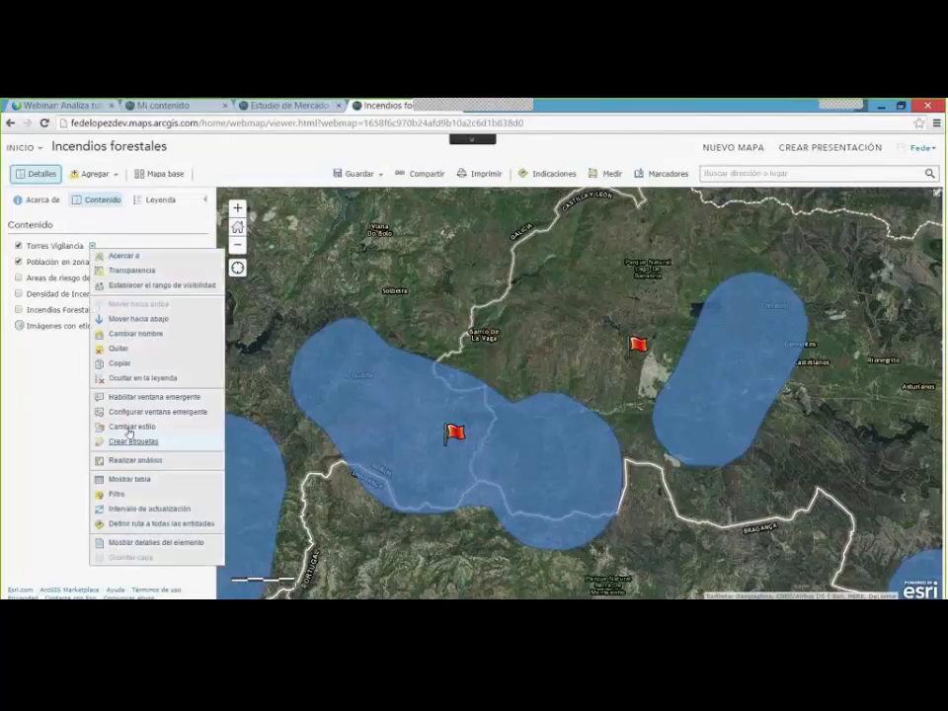
click(101, 460)
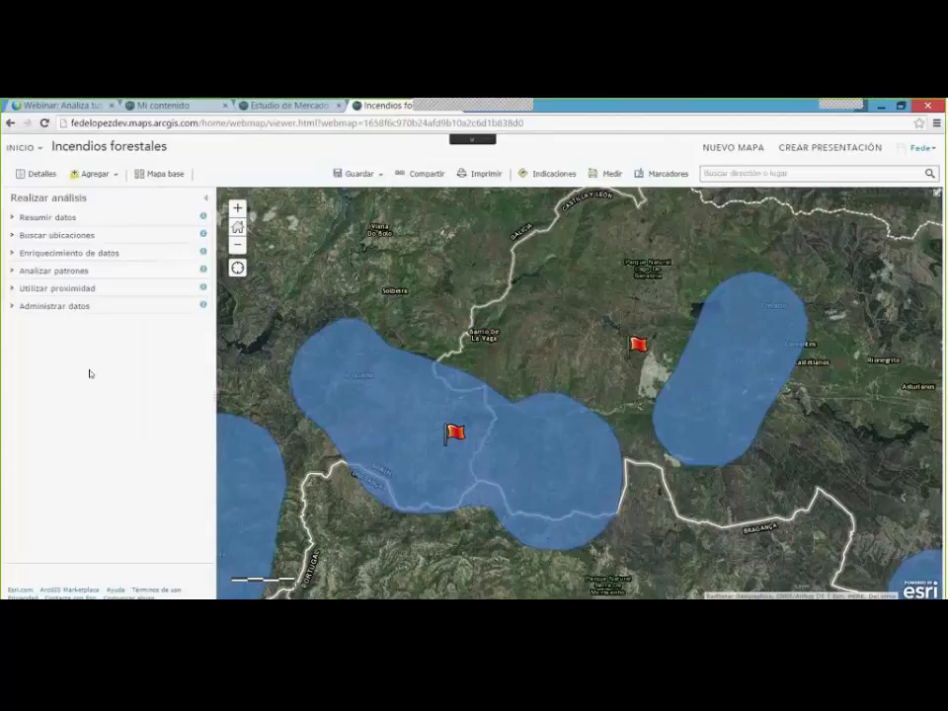
click(50, 235)
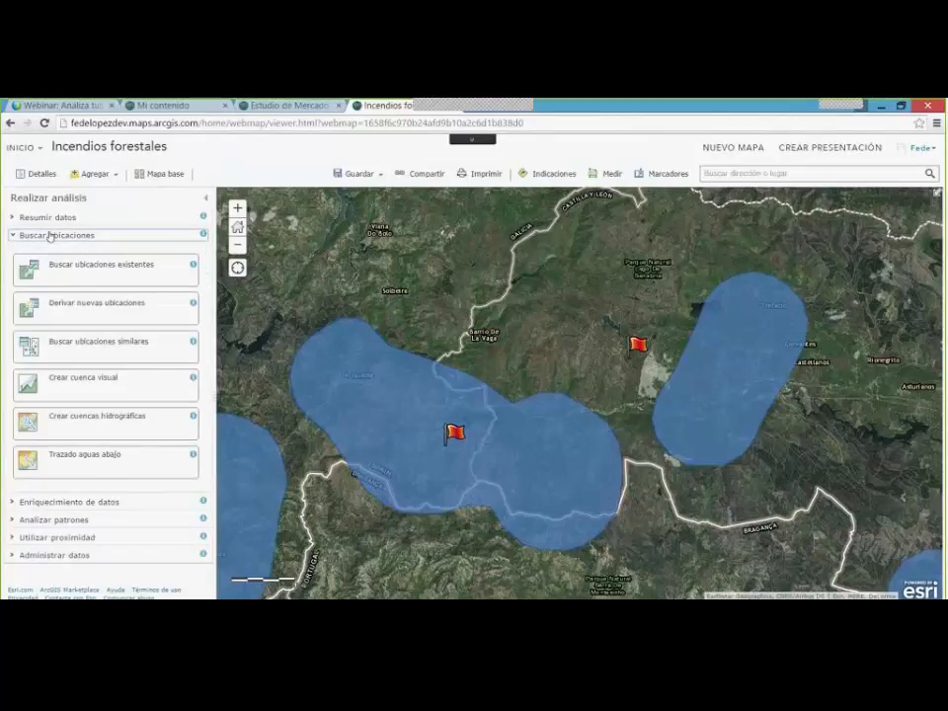
click(67, 383)
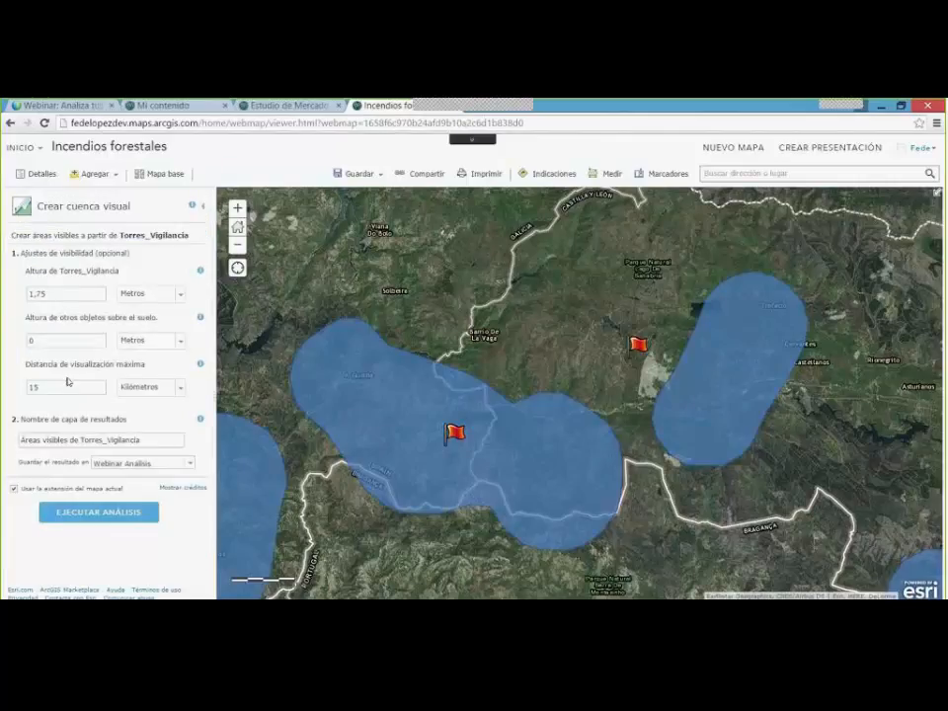
drag(58, 297, 1, 277)
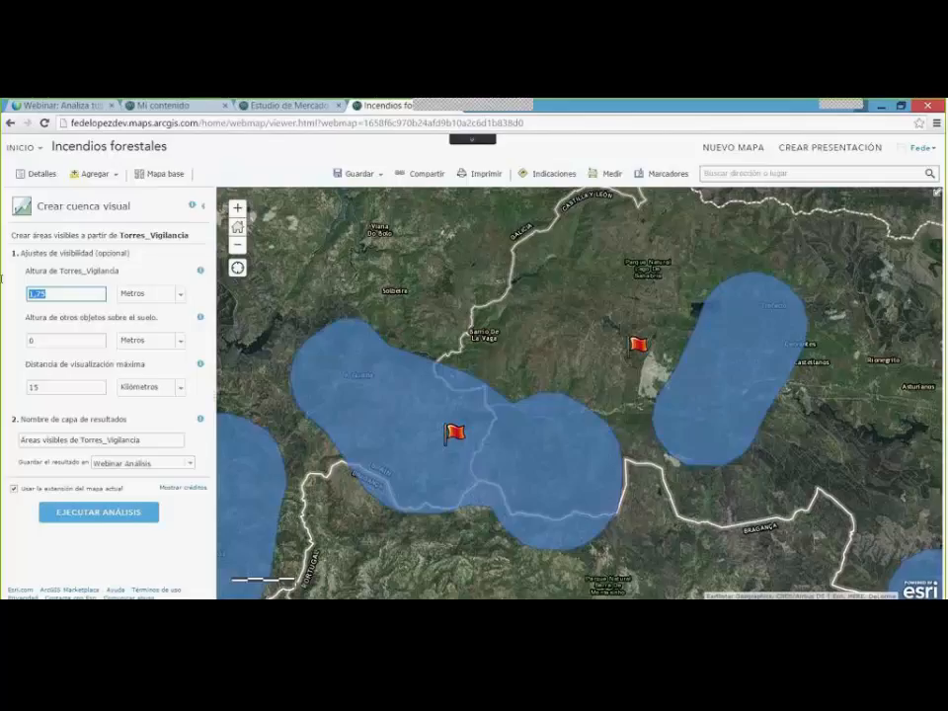
text(20)
double_click(33, 389)
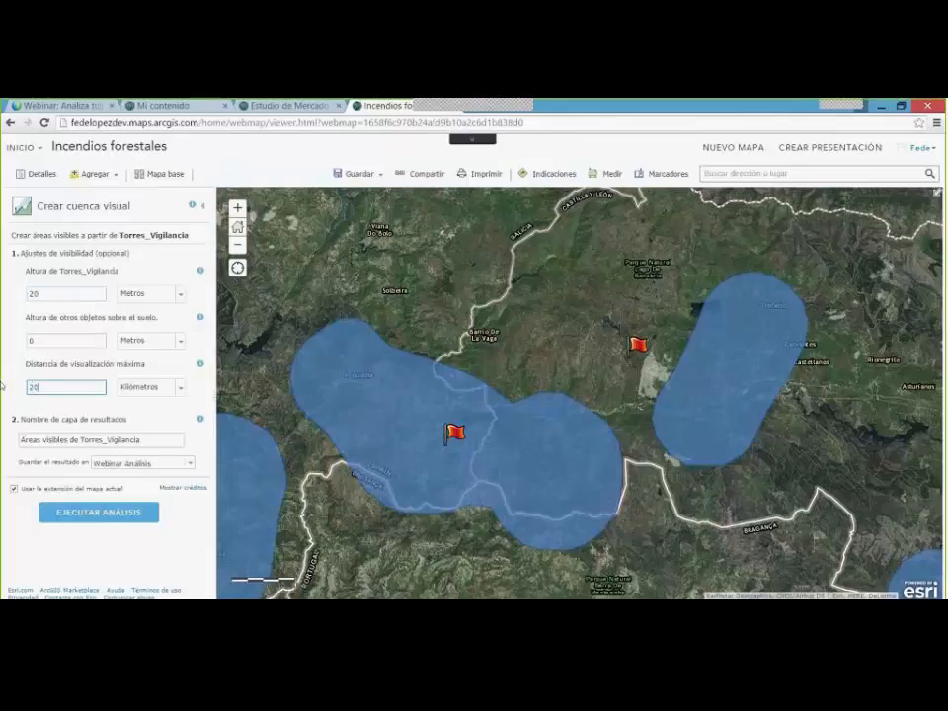
text(20)
Name the viewshed result "Visibilidad - Torres de vigilancia" and run the analysis.
drag(155, 436, 1, 426)
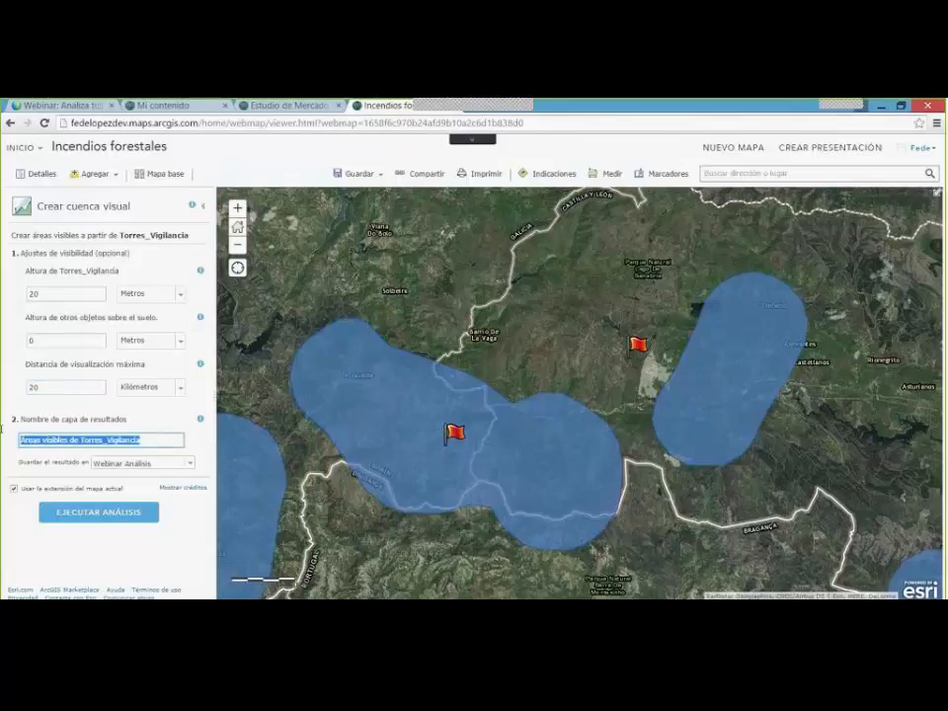
text(Visibilidad )
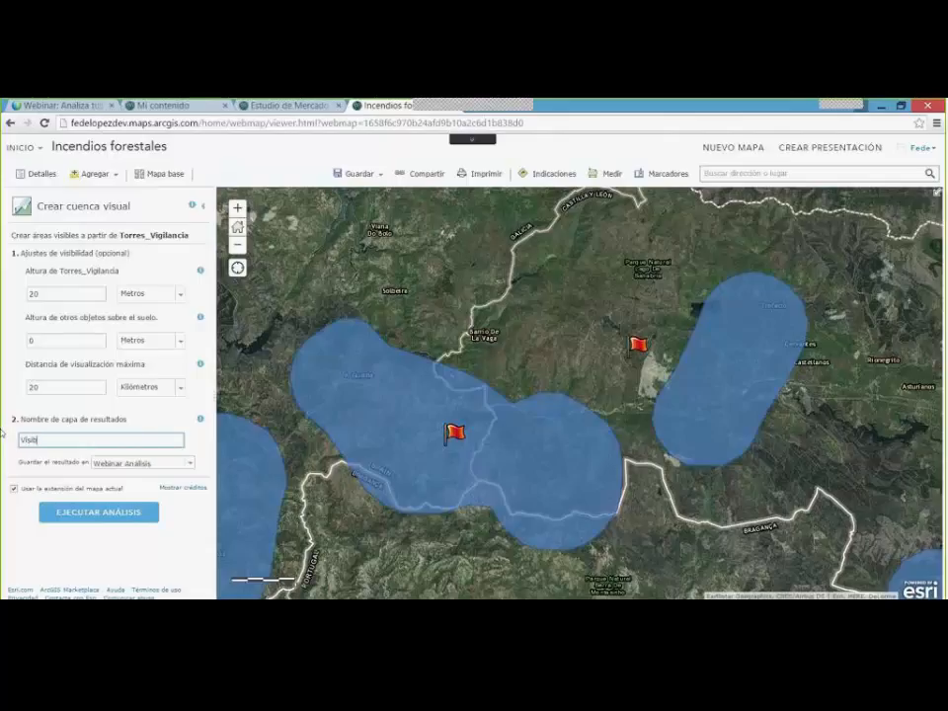
text(- Torres de vigilancia)
click(99, 511)
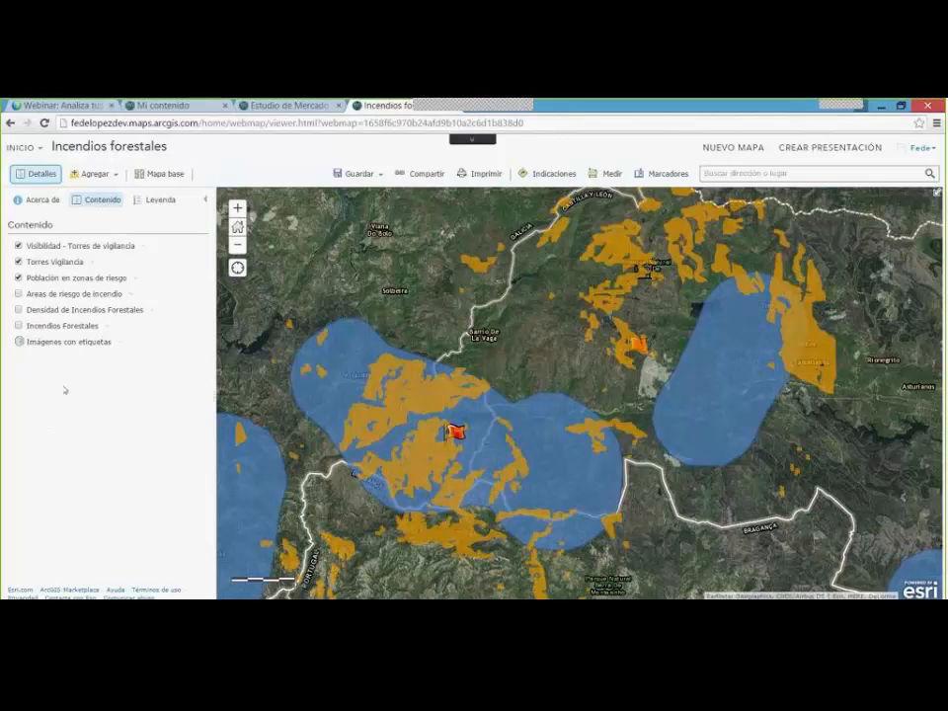
Go to the Encinedo bookmark and show only Incendios Forestales, hiding the visibility, watchtower and population layers.
scroll(376, 379, down, 1)
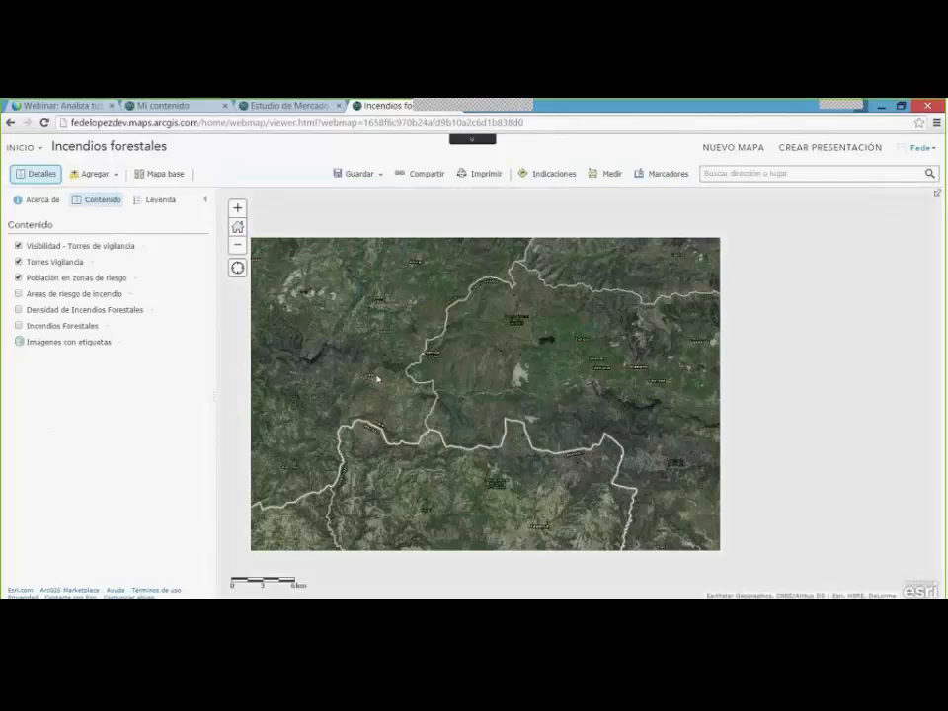
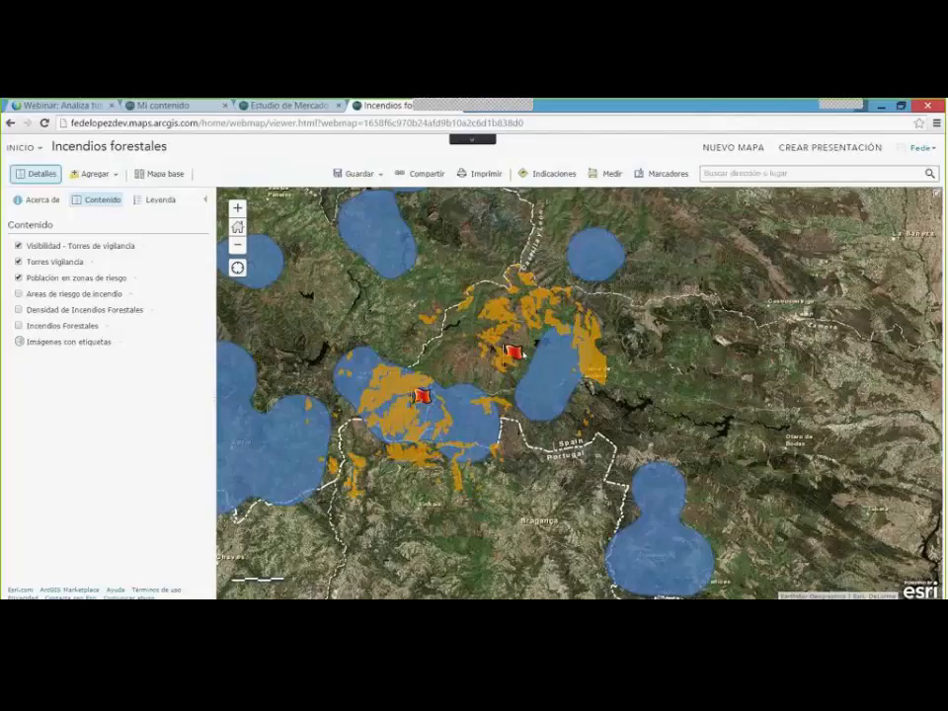
click(661, 173)
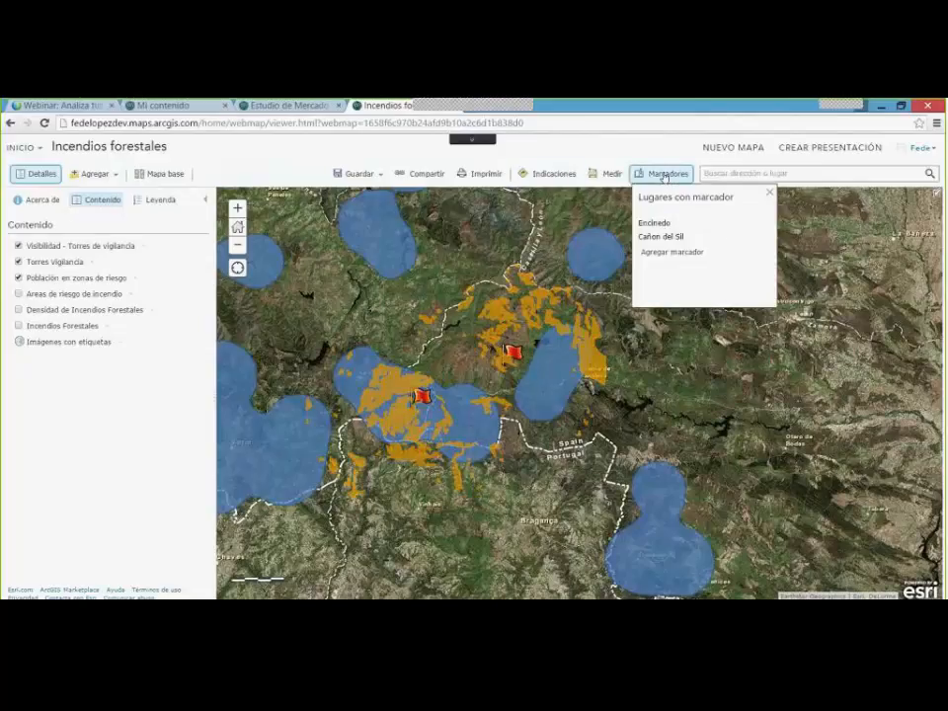
click(667, 224)
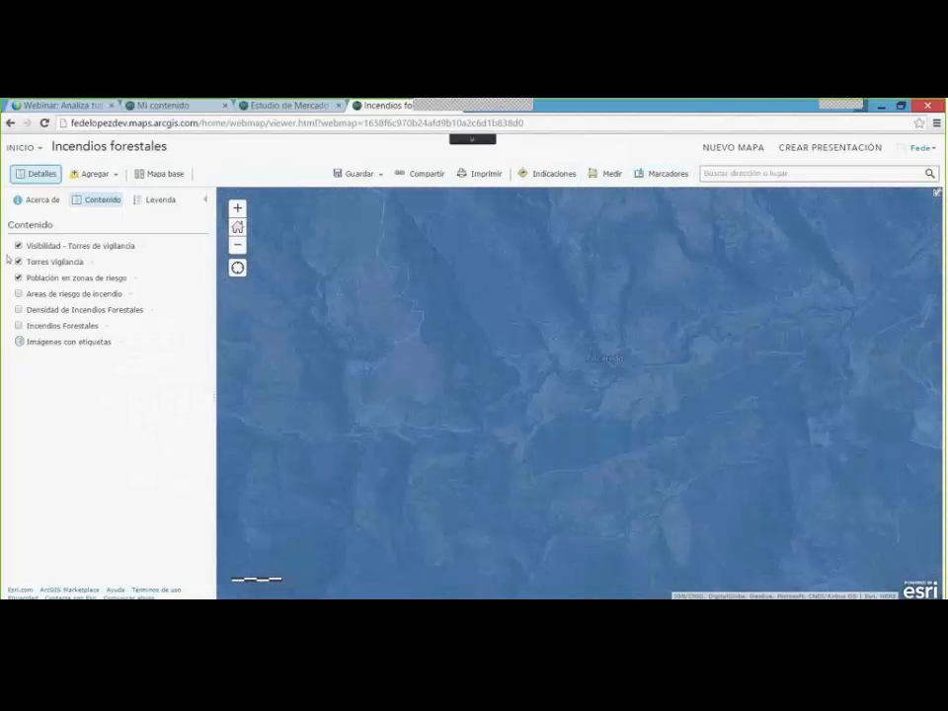
click(17, 262)
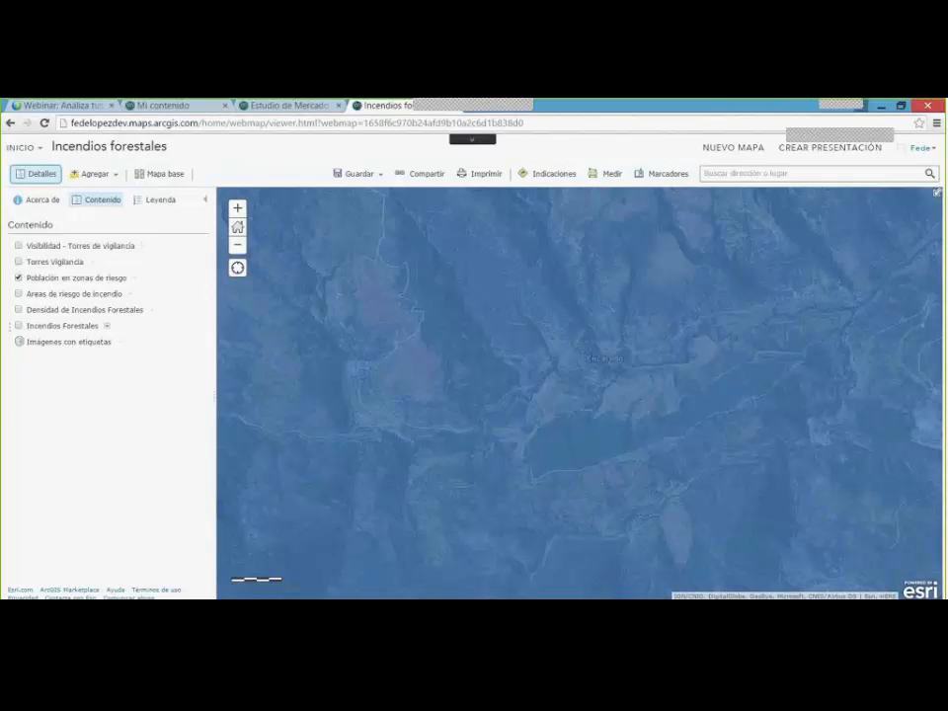
click(18, 326)
click(18, 277)
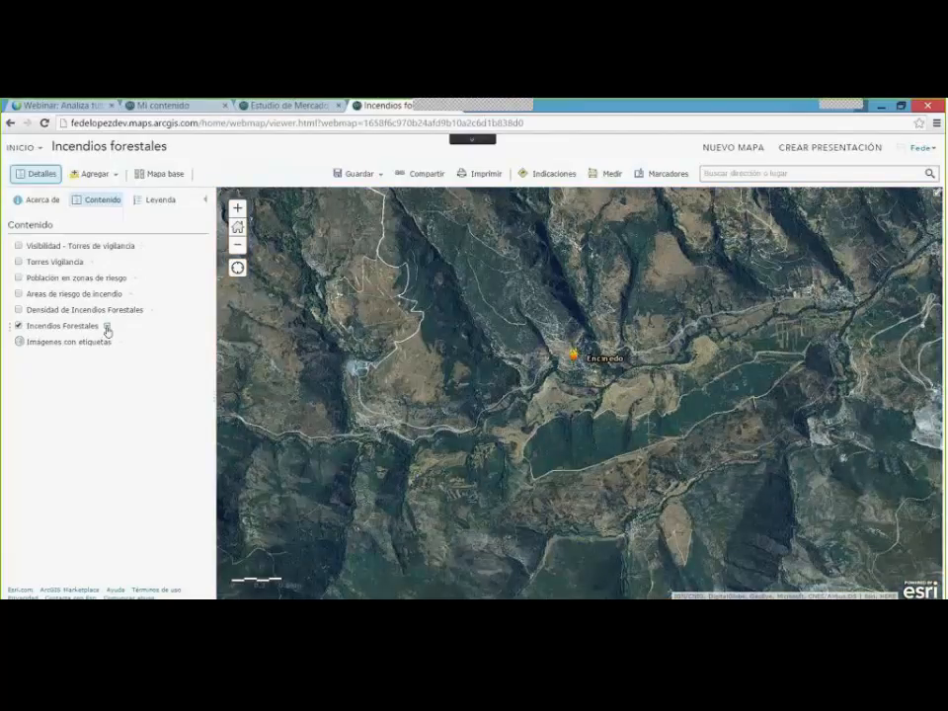
Set up the Trazado aguas abajo analysis on the Incendios Forestales layer.
click(108, 328)
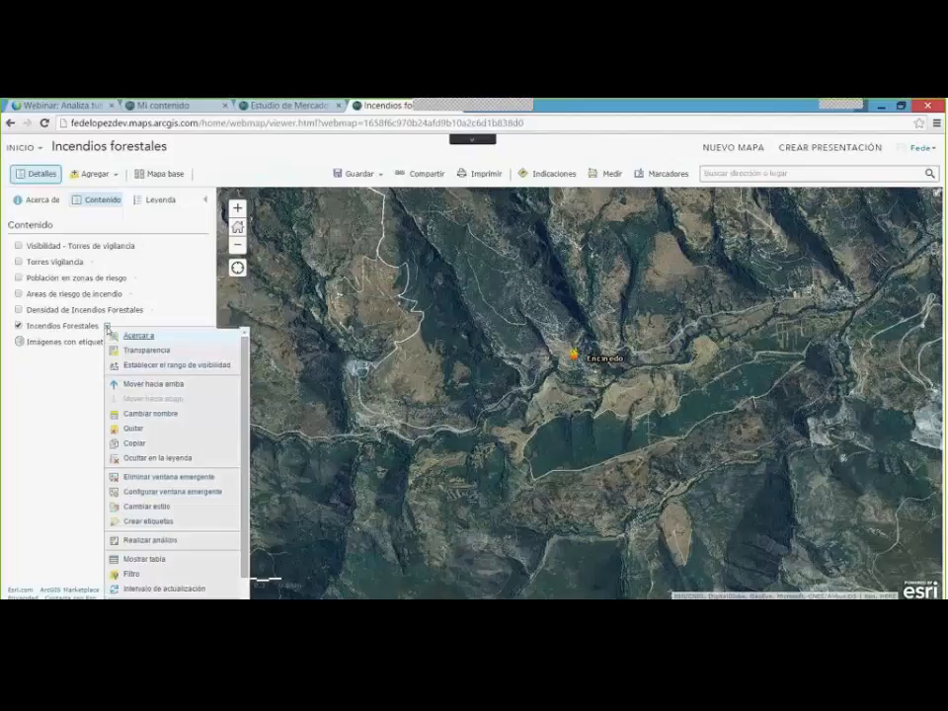
click(147, 541)
click(61, 241)
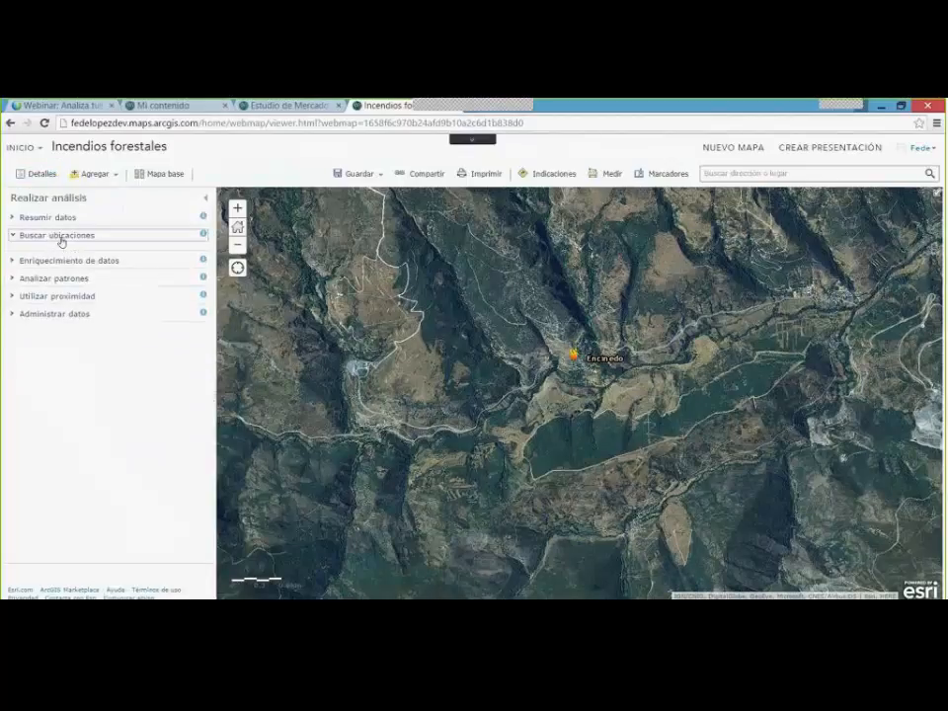
click(95, 456)
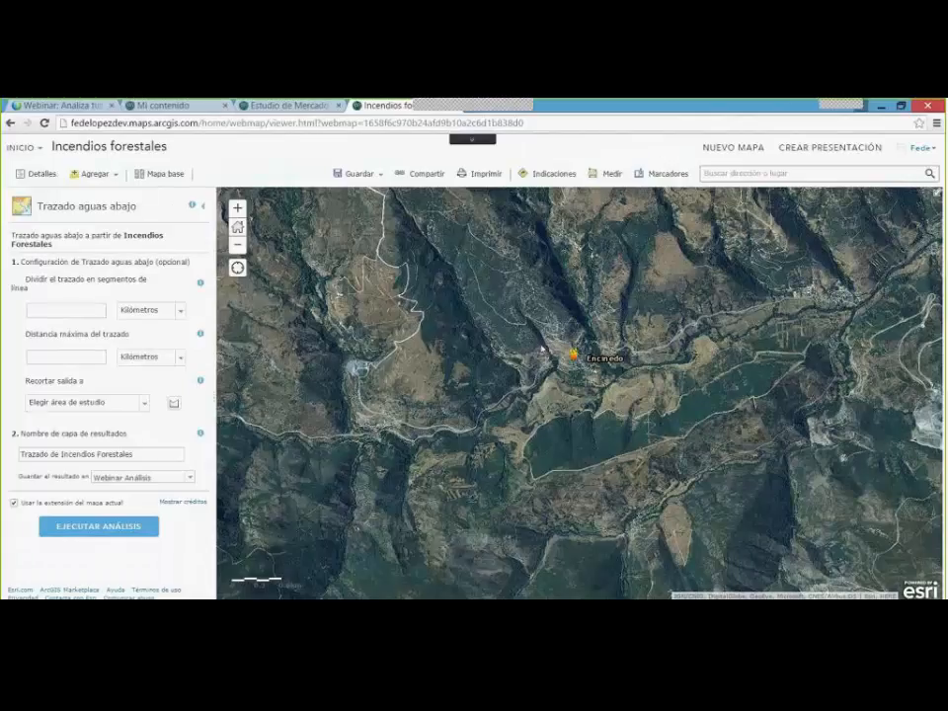
Name the downstream trace result "Escorrentía cenizas" and run the analysis on the current map extent.
drag(144, 457, 3, 430)
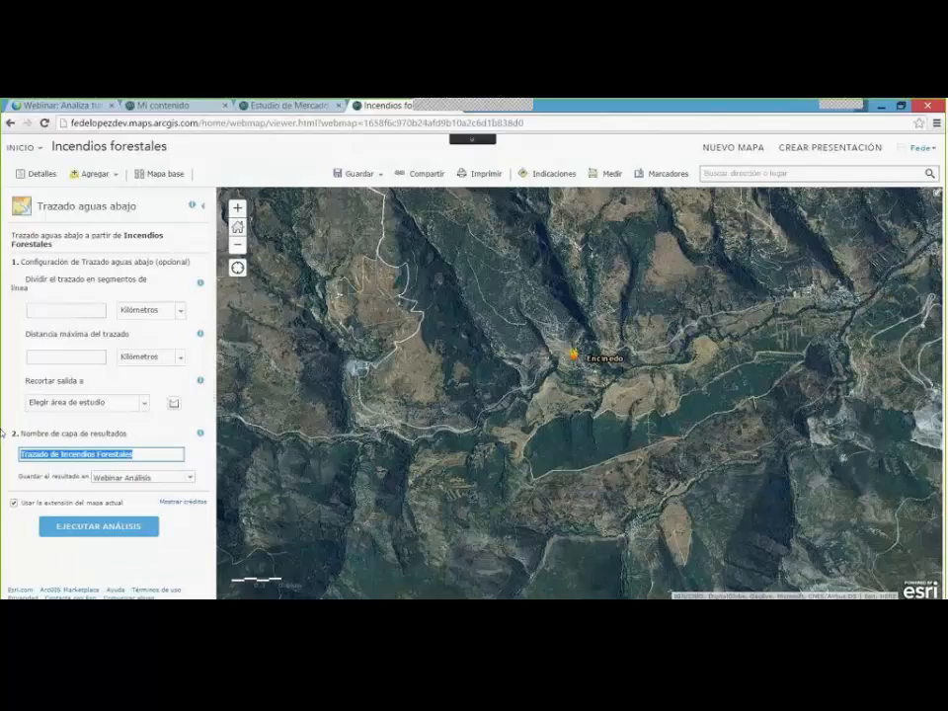
text(2)
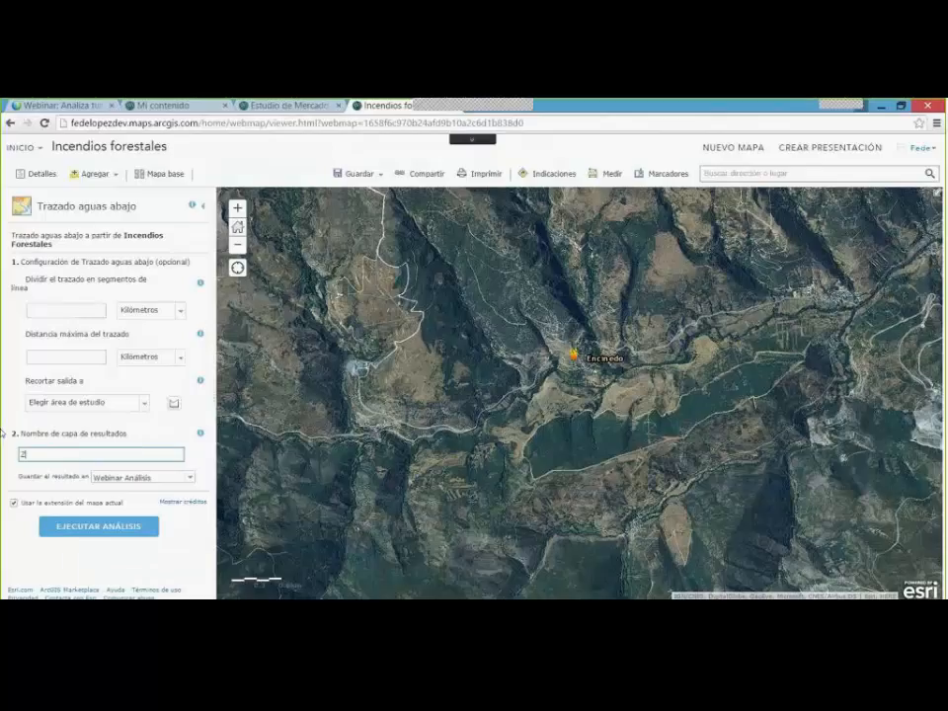
key(BackSpace)
text(Zona afect)
key(BackSpace)
key(BackSpace)
key(BackSpace)
key(BackSpace)
key(BackSpace)
key(BackSpace)
key(BackSpace)
key(BackSpace)
key(BackSpace)
key(BackSpace)
text(EScorr)
key(BackSpace)
key(BackSpace)
key(BackSpace)
key(BackSpace)
key(BackSpace)
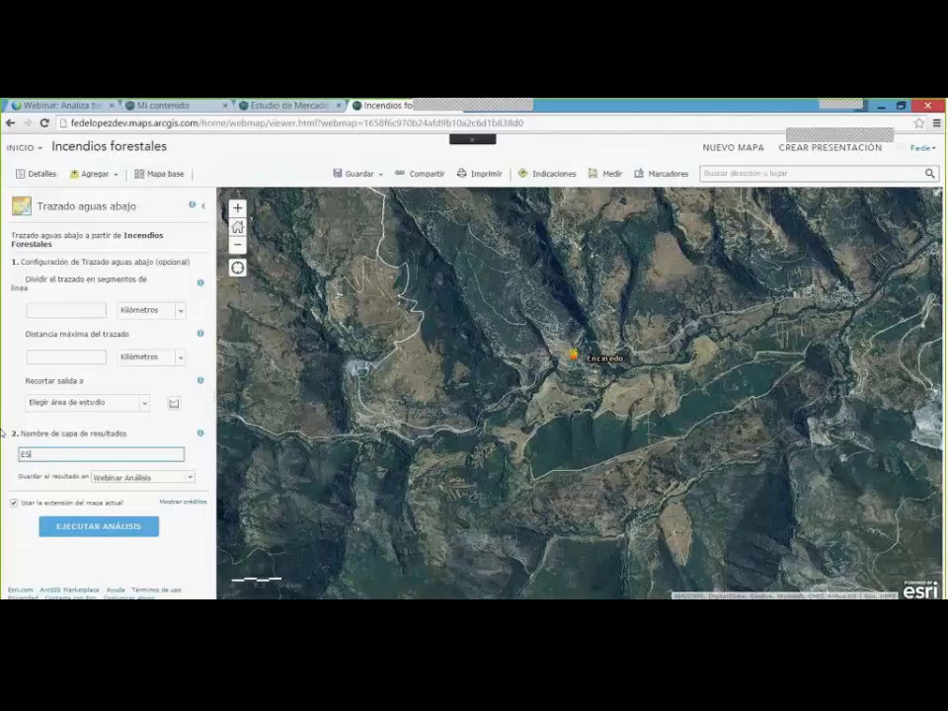
text(scorre)
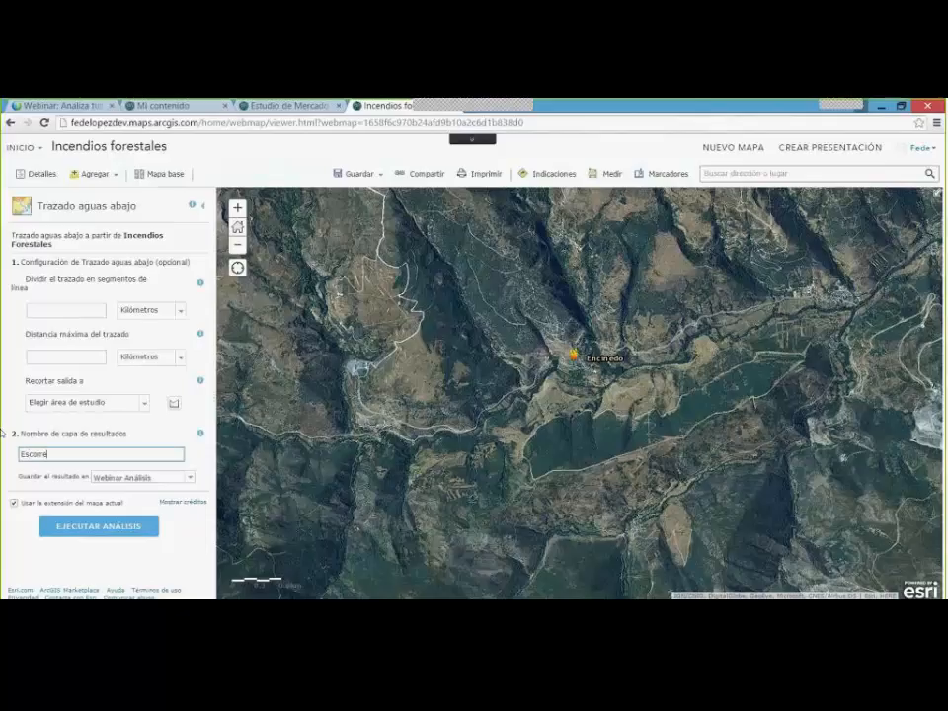
text(ntía cenizas)
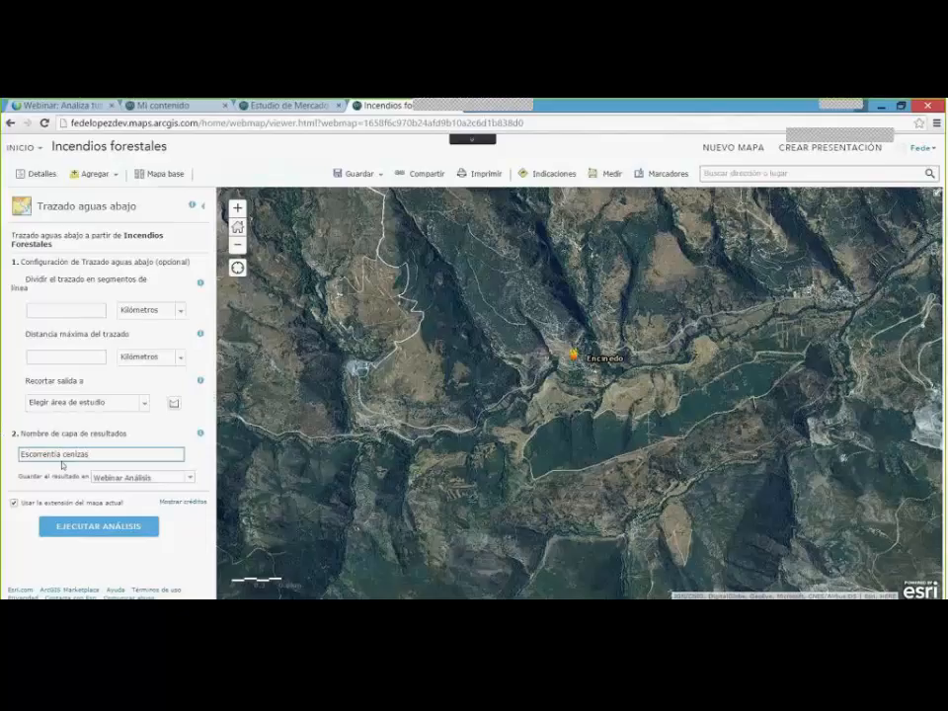
click(98, 525)
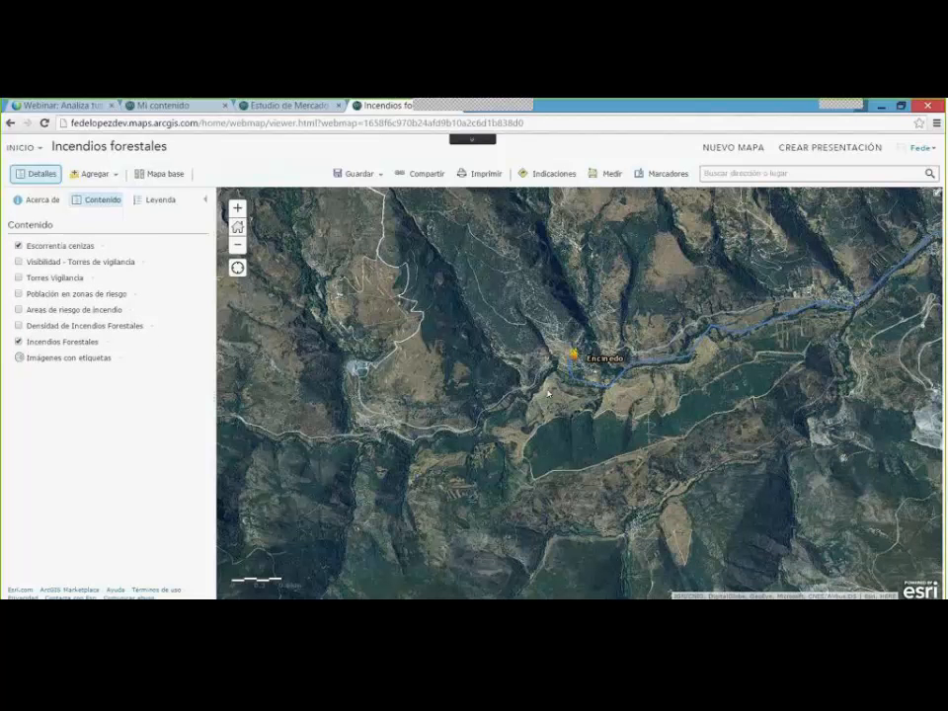
Display the whole Escorrentía cenizas trace to the coast without Incendios Forestales, on the Lona gris claro basemap.
scroll(548, 393, down, 2)
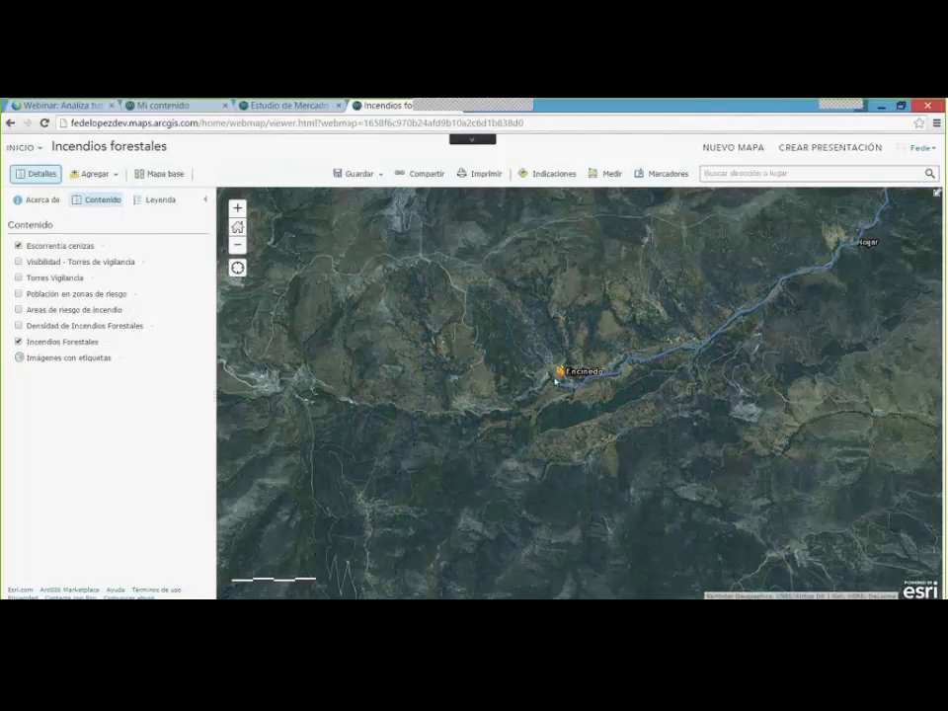
scroll(556, 381, down, 1)
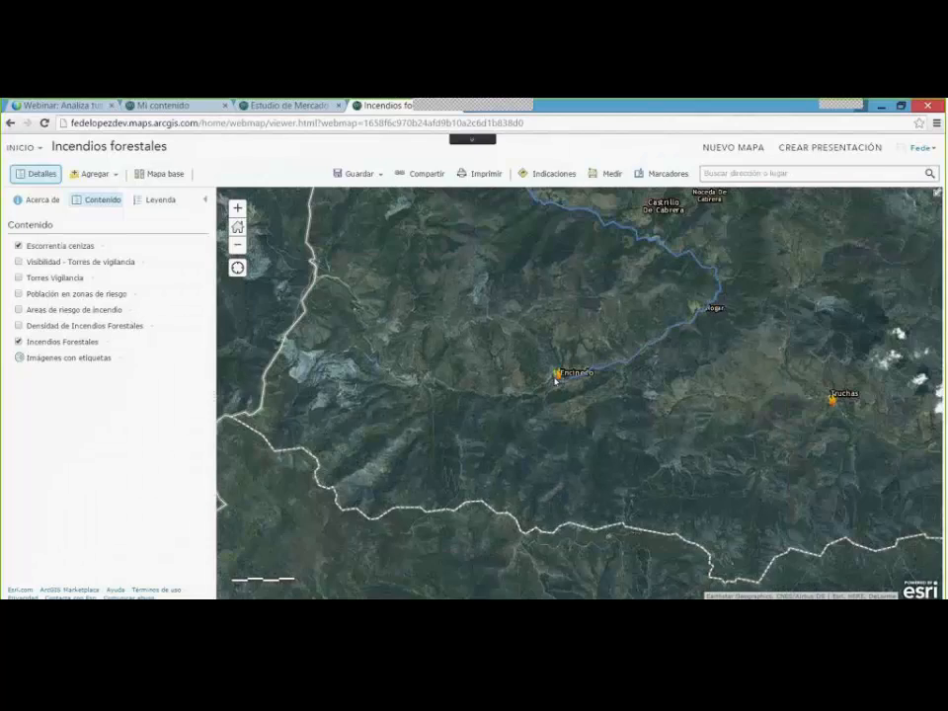
scroll(556, 379, down, 1)
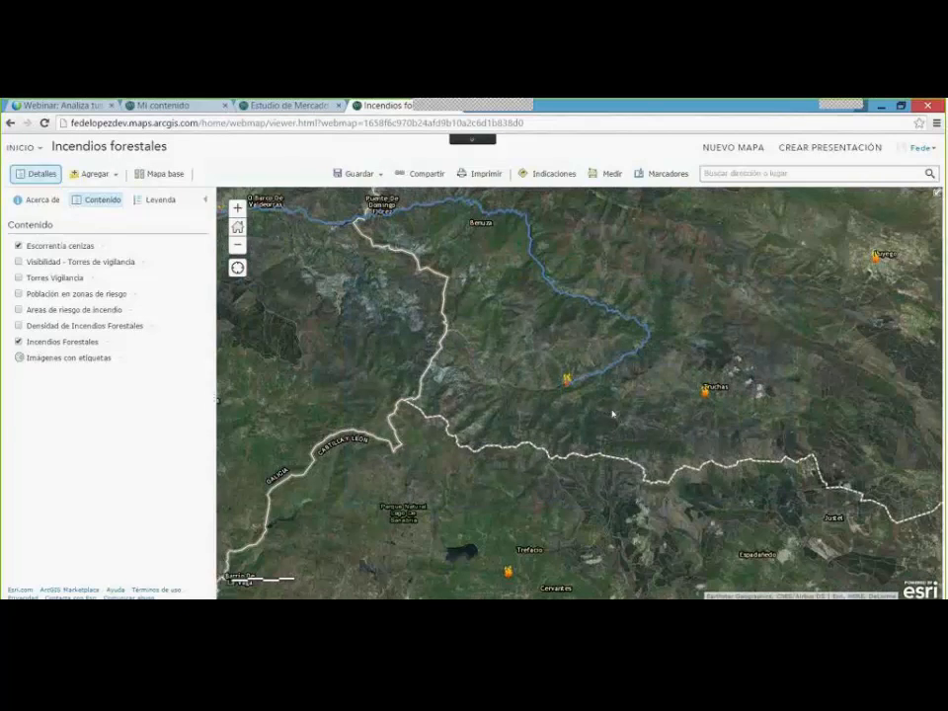
scroll(612, 415, down, 1)
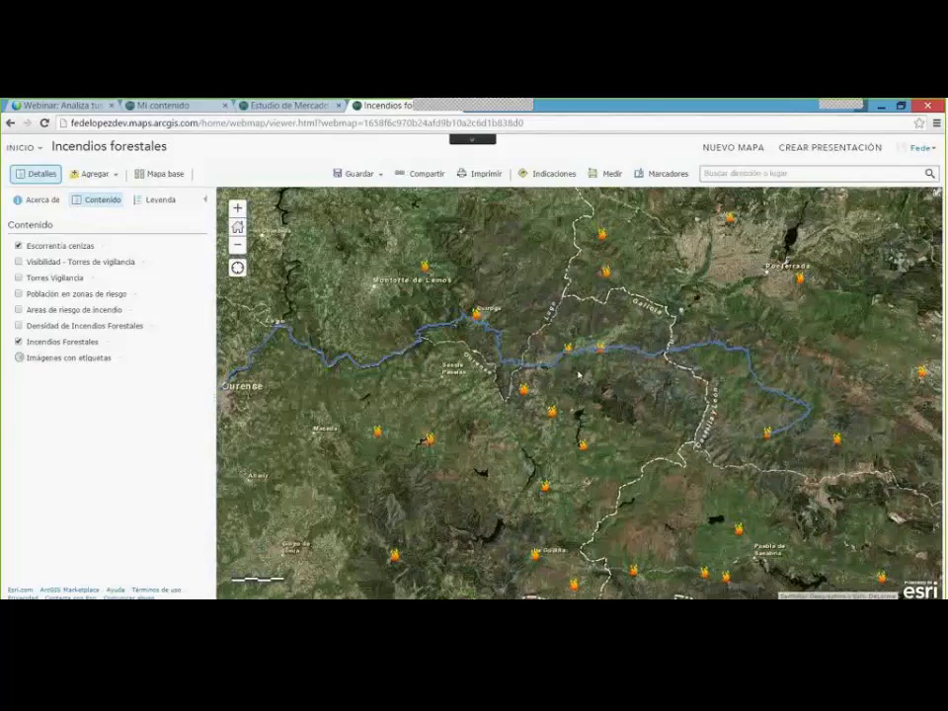
scroll(579, 373, down, 1)
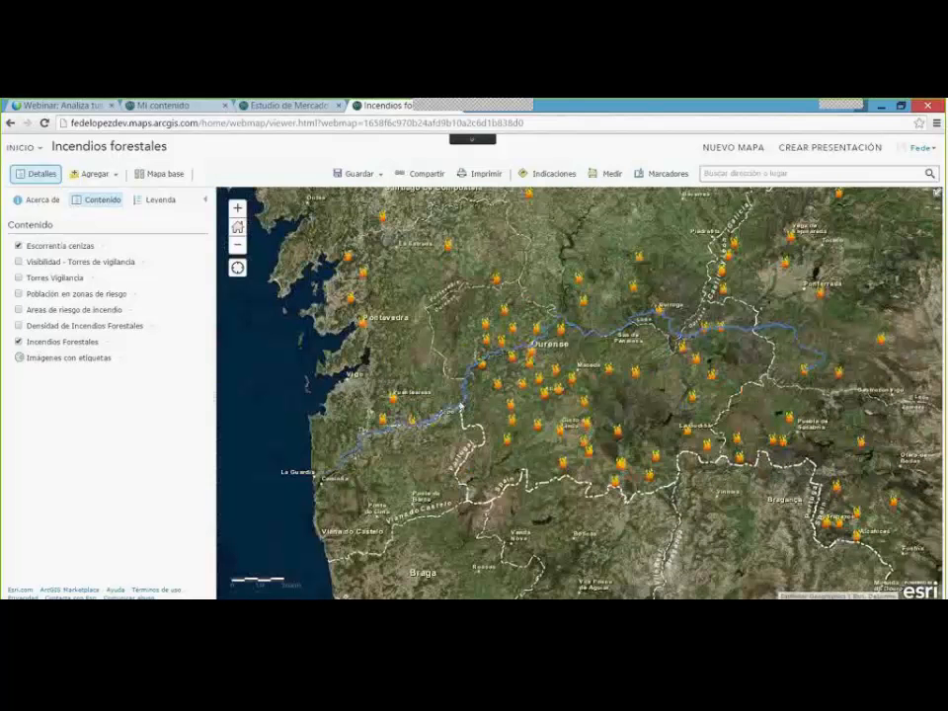
click(18, 342)
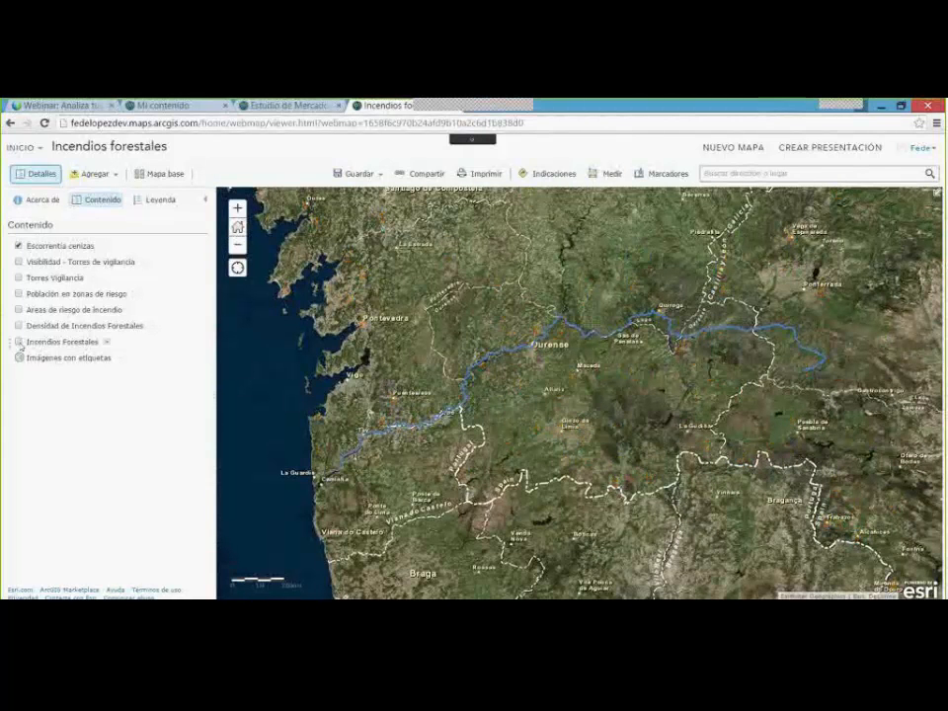
click(153, 174)
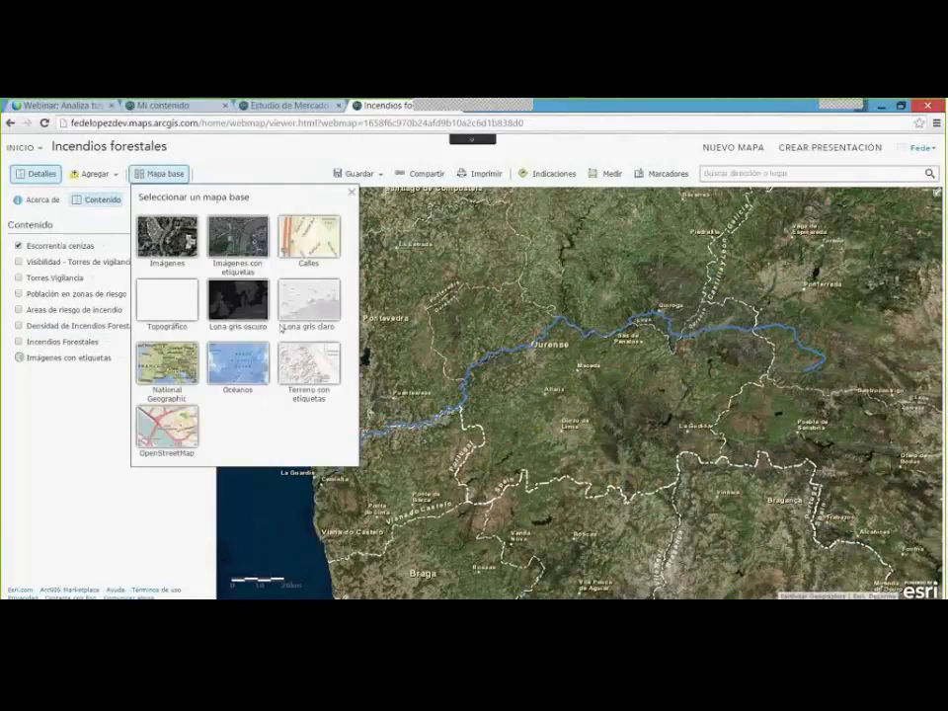
click(321, 301)
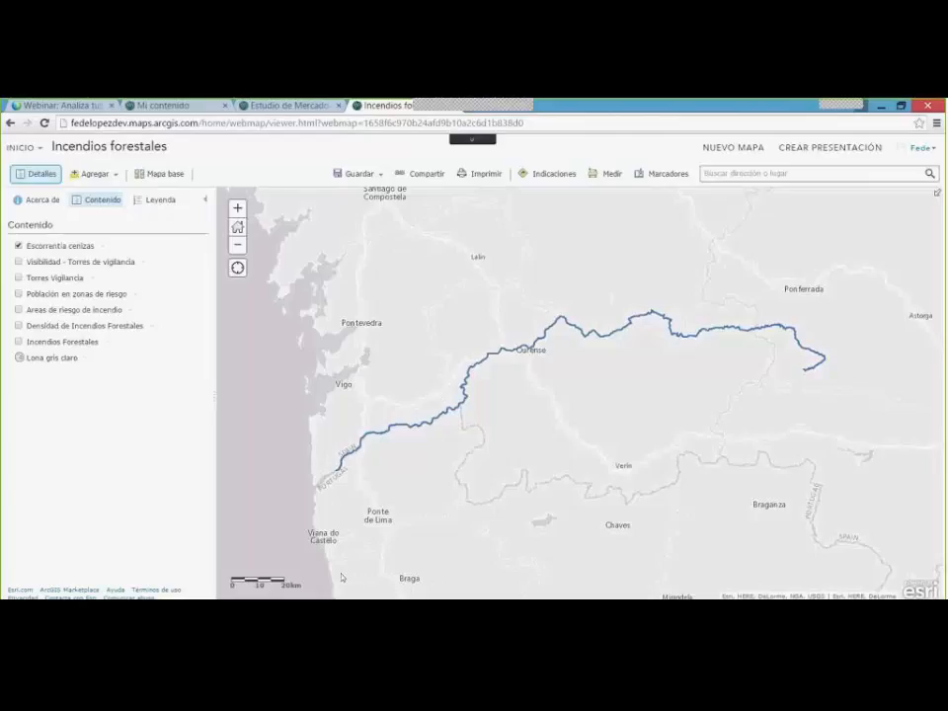
Switch to the Seminario_Analisis_AGOL presentation in PowerPoint.
mouse_move(226, 598)
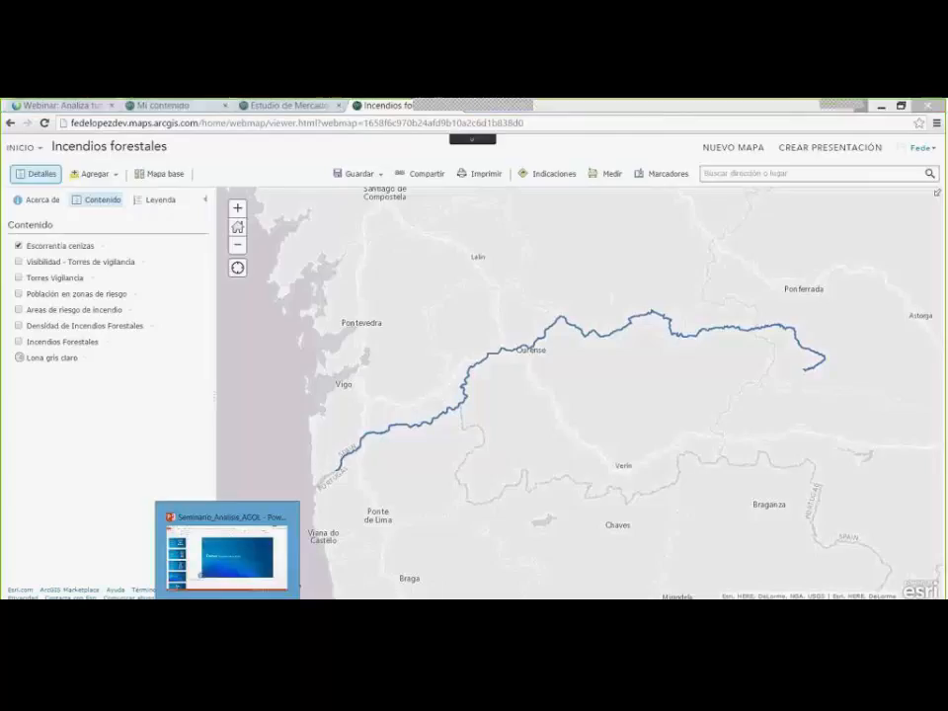
click(226, 562)
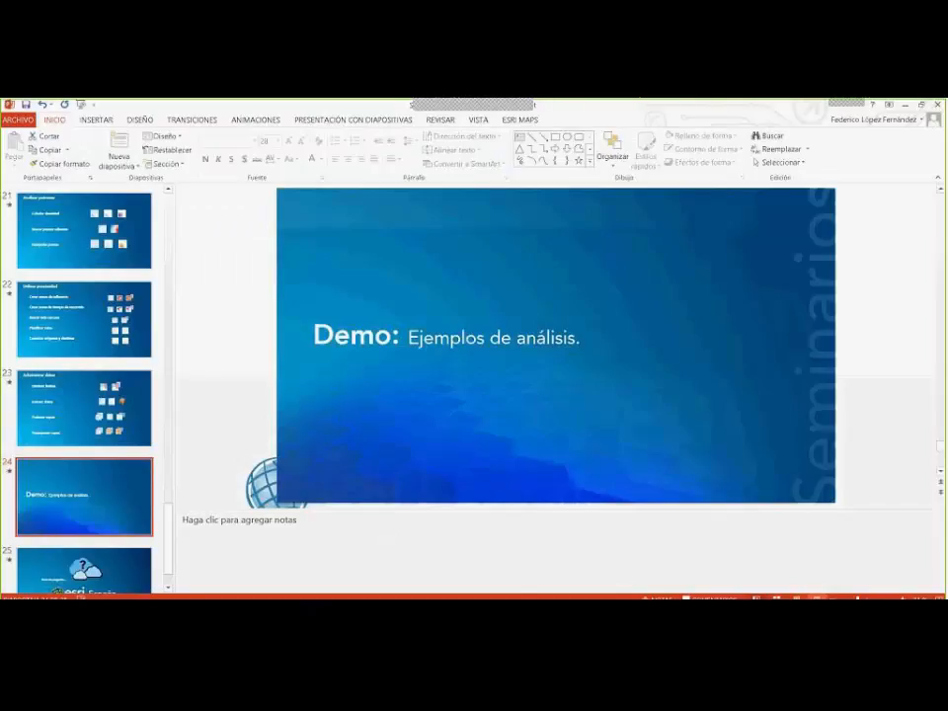